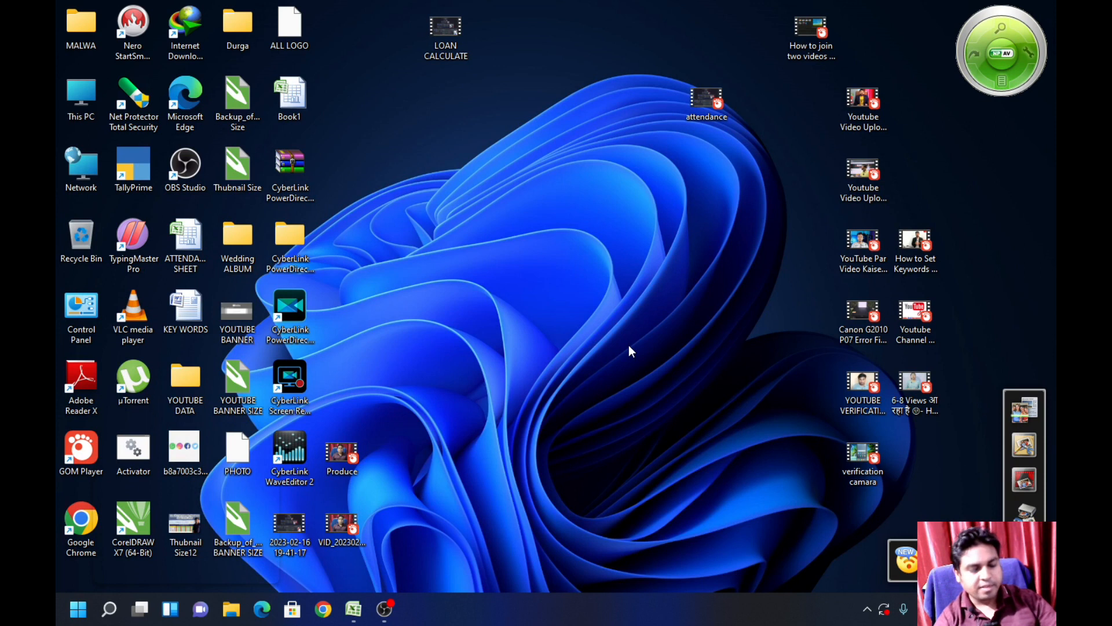
# Step: Open Microsoft Excel with a blank workbook
pyautogui.write('excel')
pyautogui.press('Return')
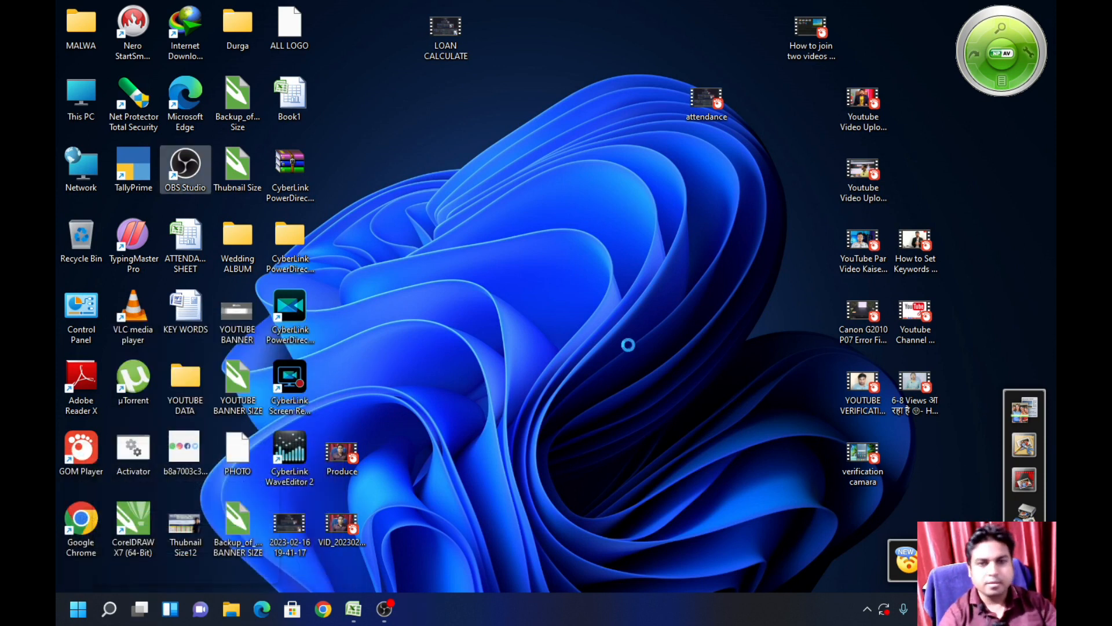
pyautogui.click(814, 67)
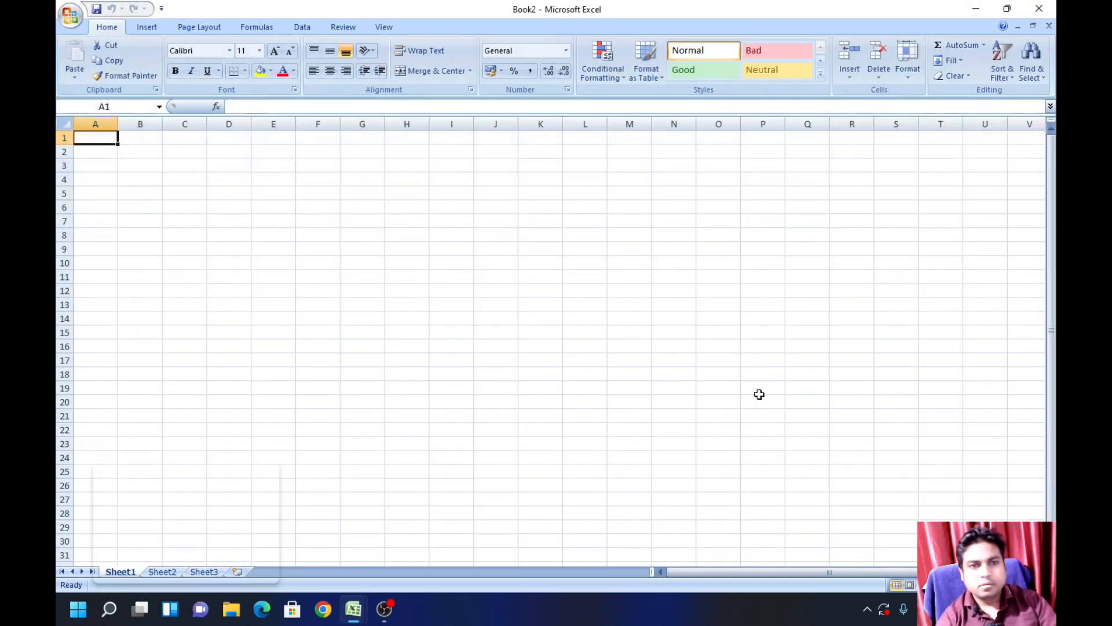
# Step: Merge and center cells C2:E2 and align the merged cell's content to the middle vertically
pyautogui.moveTo(265, 152); pyautogui.dragTo(362, 151)
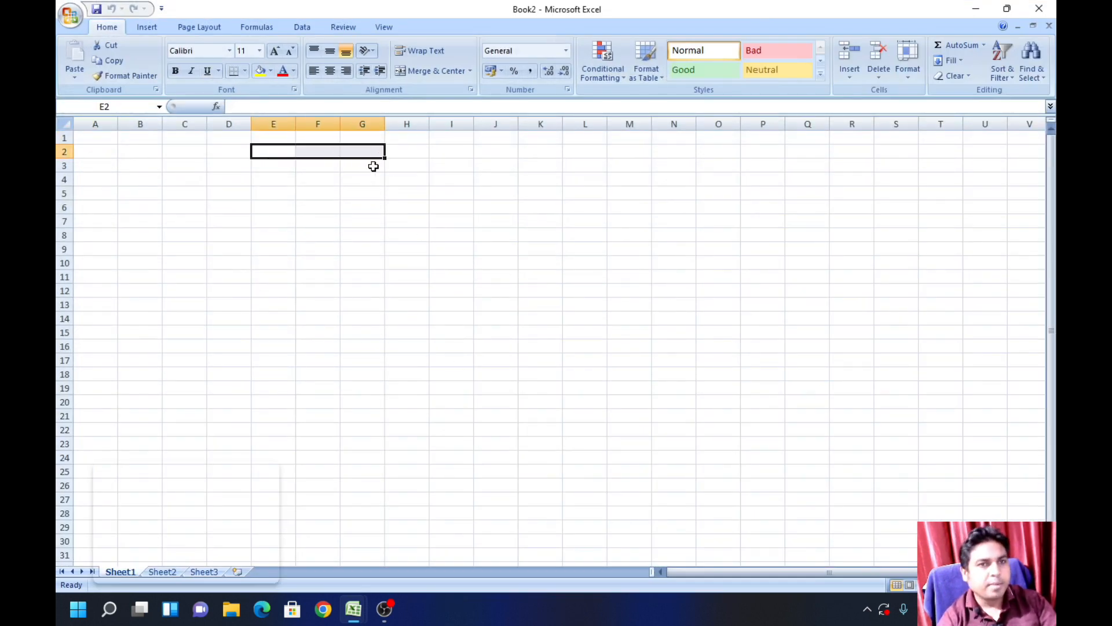
pyautogui.moveTo(179, 151); pyautogui.dragTo(274, 149)
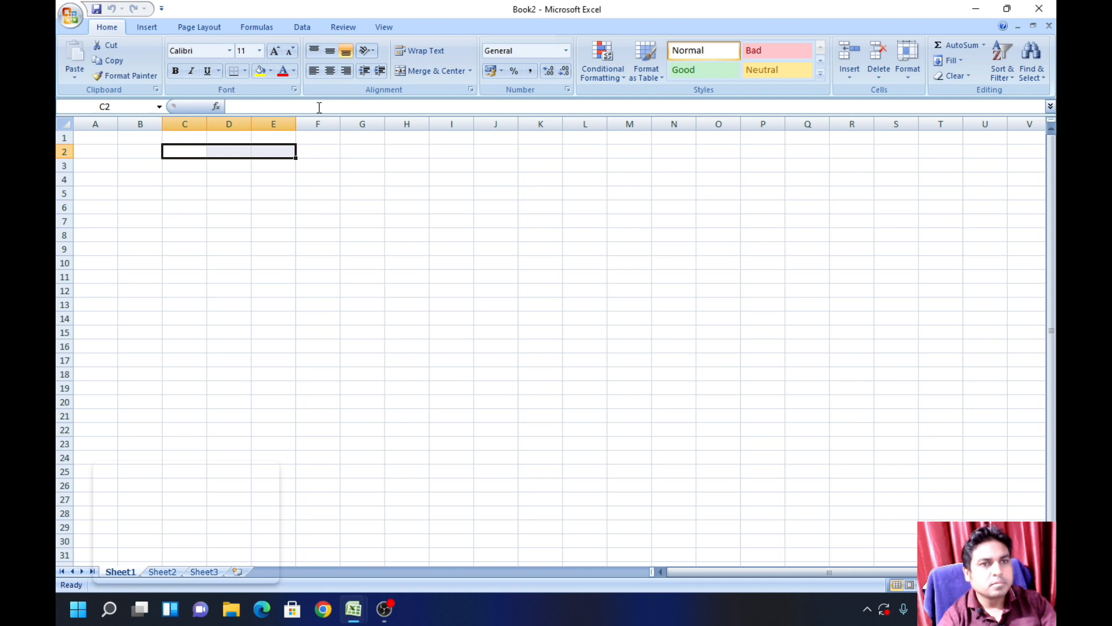
pyautogui.click(432, 71)
pyautogui.click(331, 52)
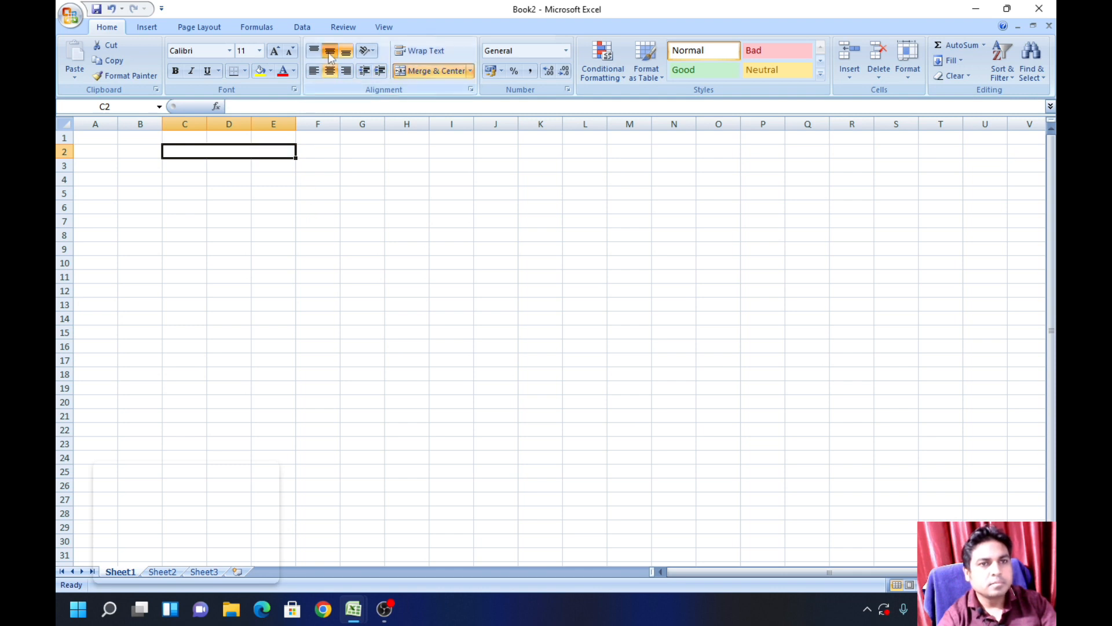
pyautogui.click(360, 223)
# Step: Enter the title LOAN PLAN in the merged cell C2
pyautogui.doubleClick(245, 154)
pyautogui.write('LOAN')
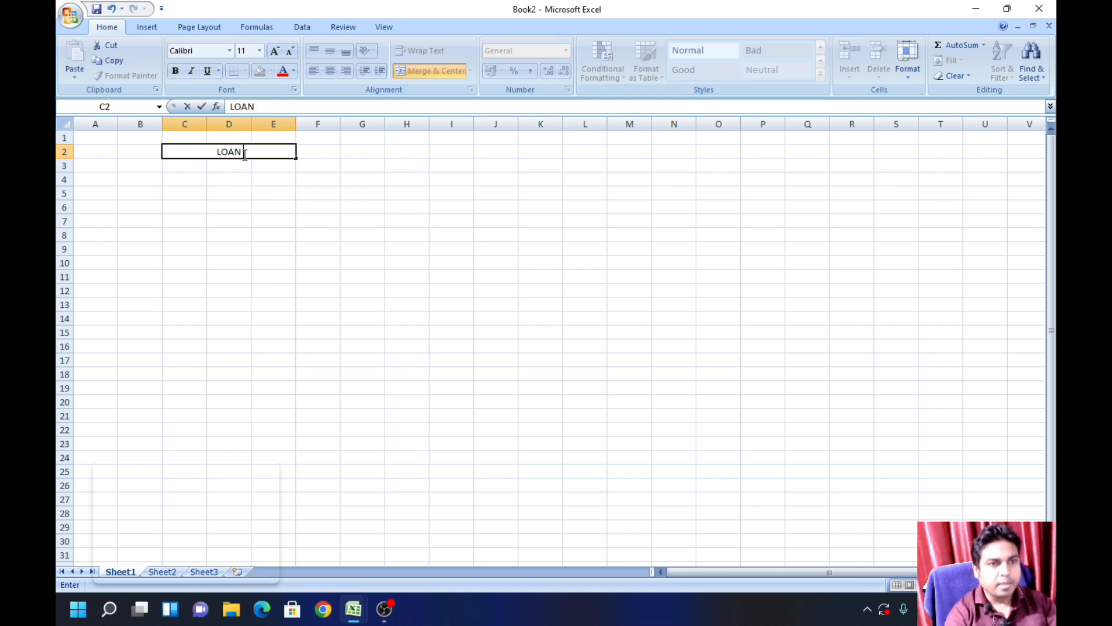
pyautogui.write(' PLANE')
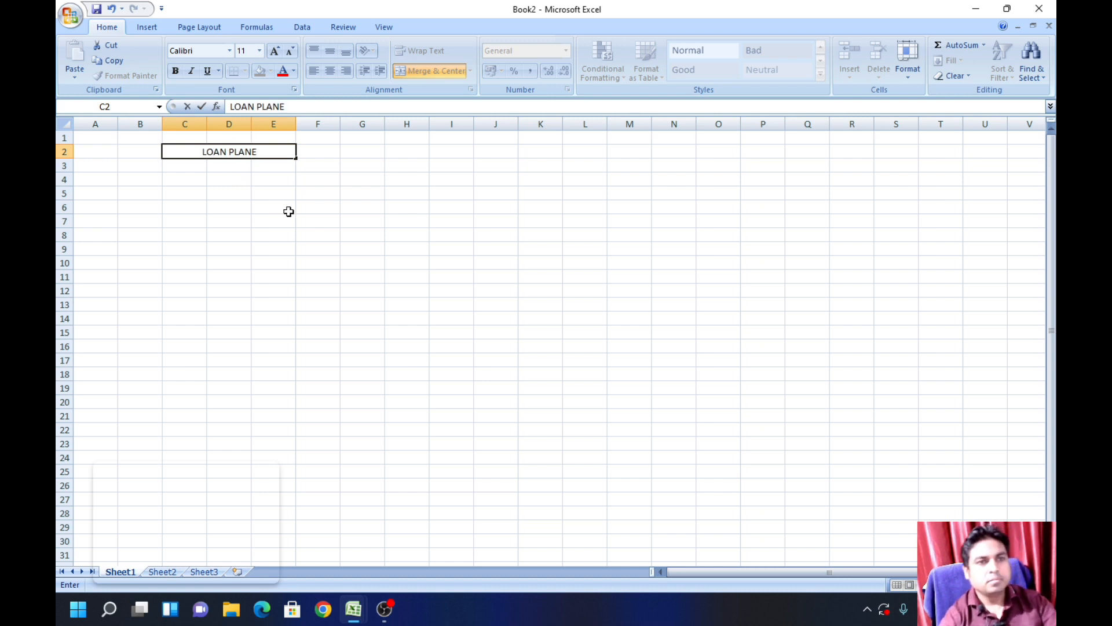
pyautogui.press('BackSpace')
pyautogui.click(312, 237)
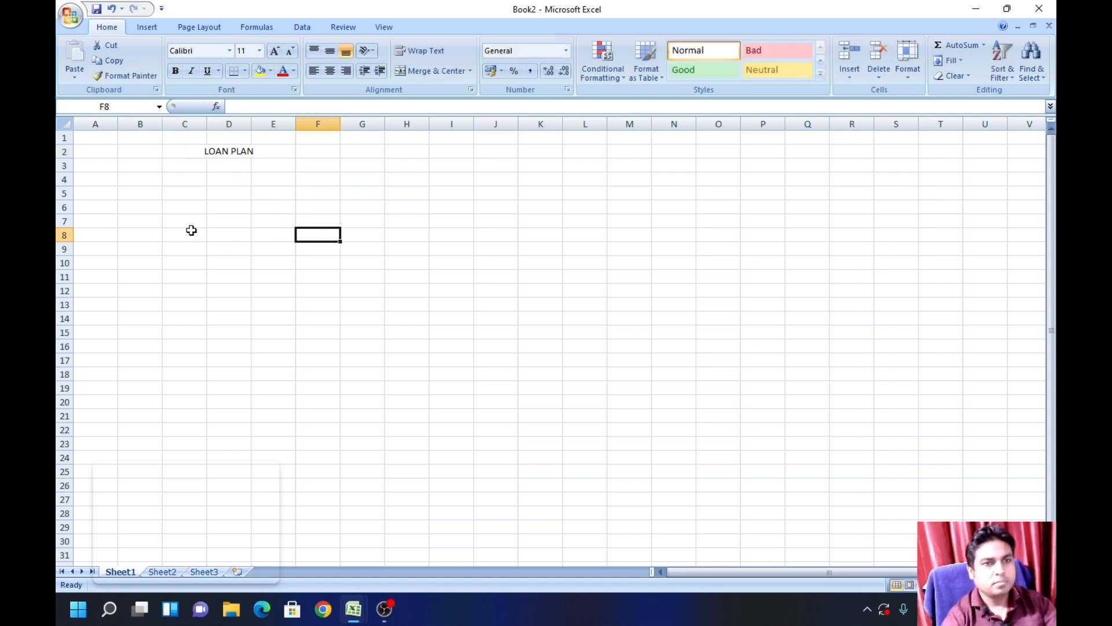
# Step: Enter the label LOAN in C3 and narrow column C to suit the short label
pyautogui.click(180, 161)
pyautogui.write('LOAN PLA')
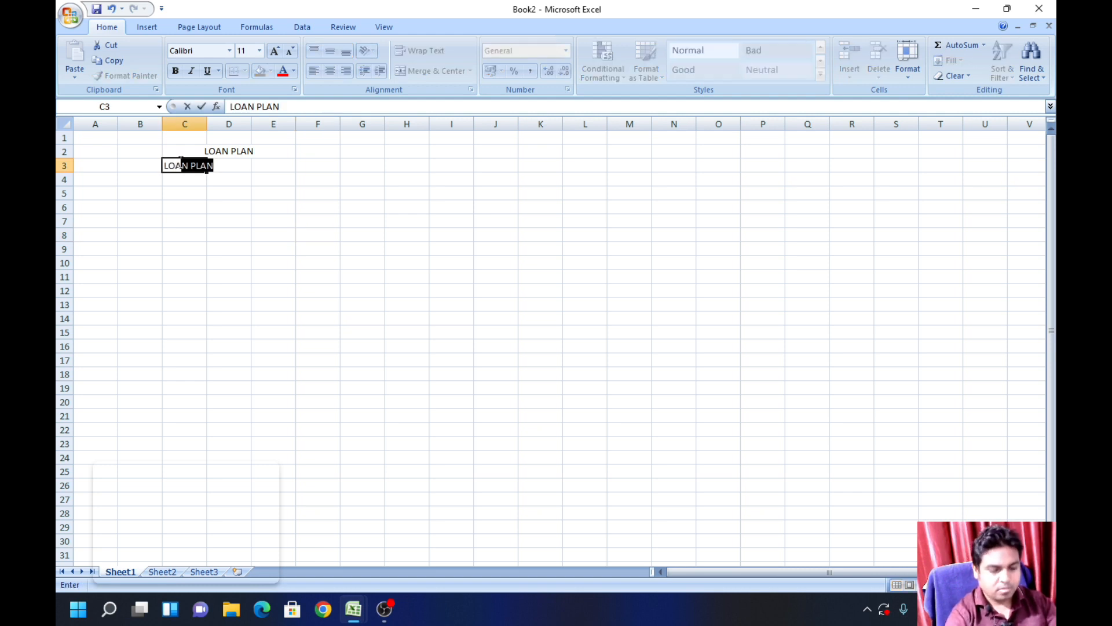
pyautogui.write('N')
pyautogui.press('Delete')
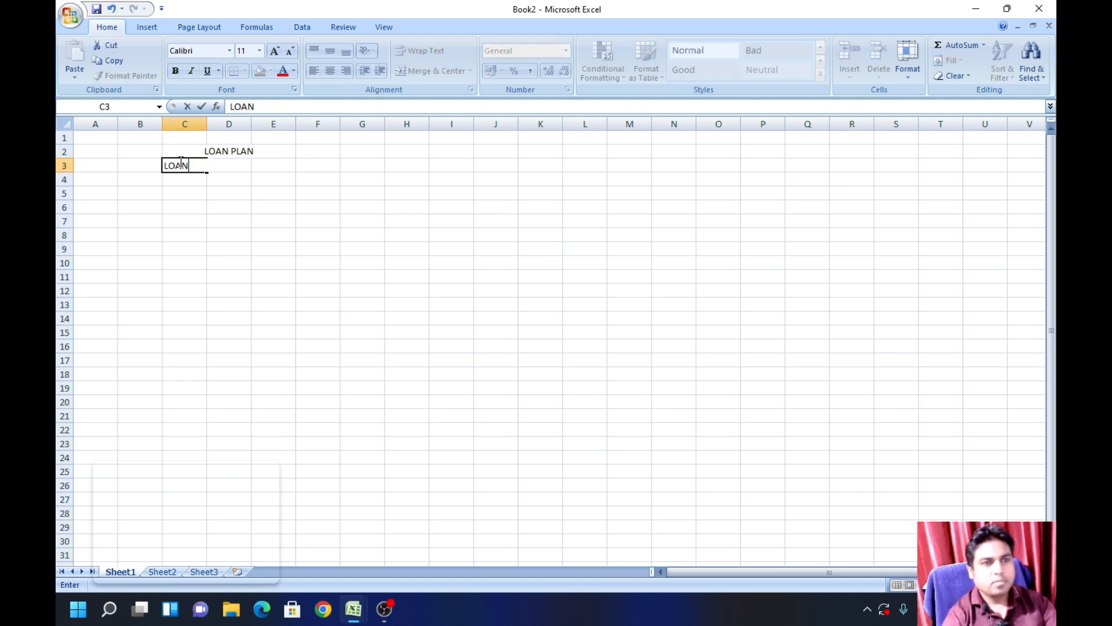
pyautogui.click(330, 221)
pyautogui.moveTo(205, 125); pyautogui.dragTo(191, 125)
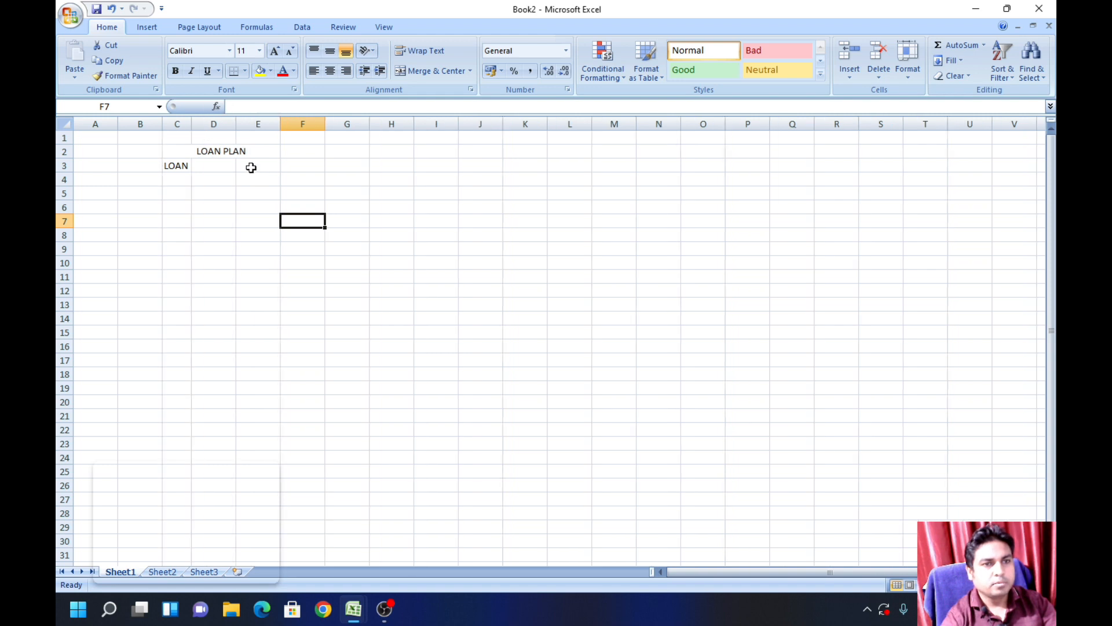
# Step: Enter the loan amount 30000 in E3
pyautogui.click(250, 166)
pyautogui.write('30000')
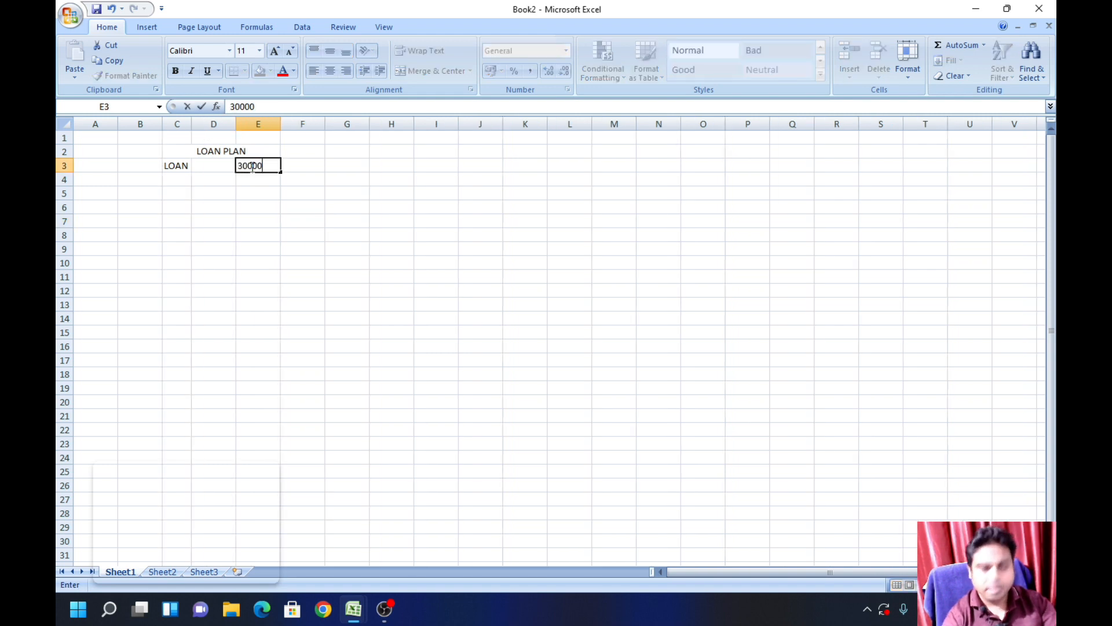
pyautogui.press('Return')
# Step: Enter the label Time(Nper) in C4 and widen column C so the label fits
pyautogui.press('Left')
pyautogui.press('Left')
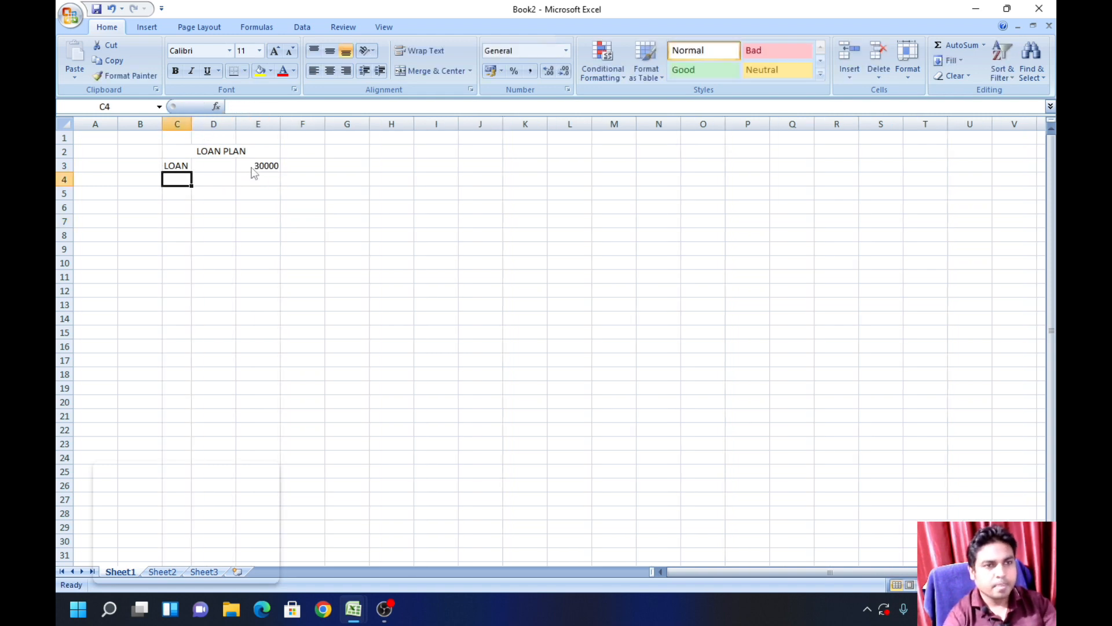
pyautogui.write('TIme')
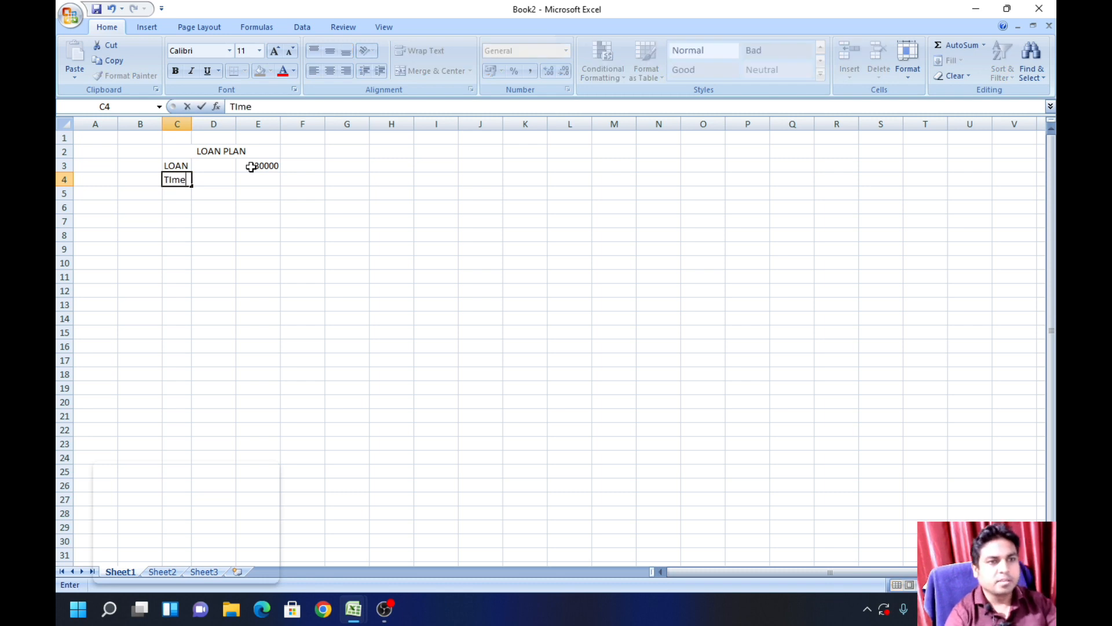
pyautogui.press('BackSpace')
pyautogui.press('BackSpace')
pyautogui.press('BackSpace')
pyautogui.write('ime(')
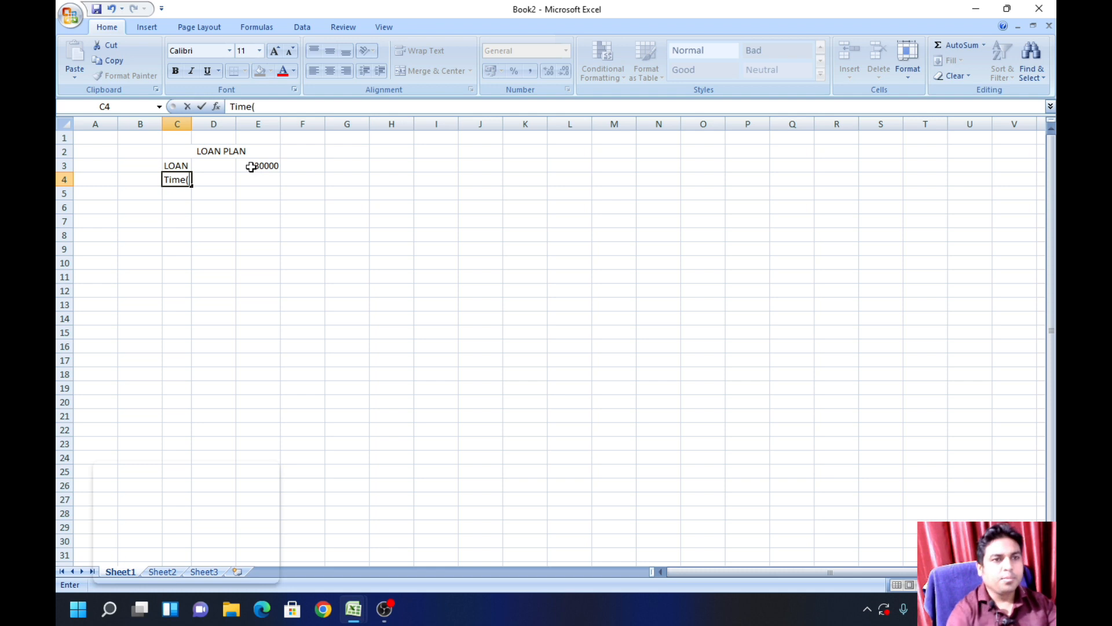
pyautogui.write('Nper')
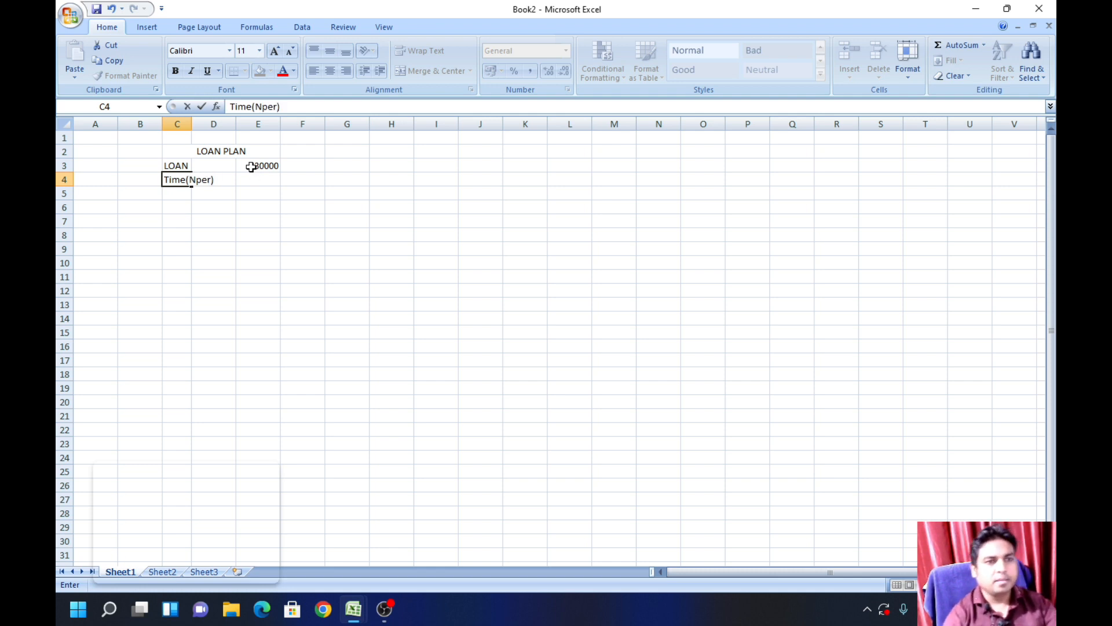
pyautogui.click(248, 235)
pyautogui.moveTo(192, 124); pyautogui.dragTo(223, 124)
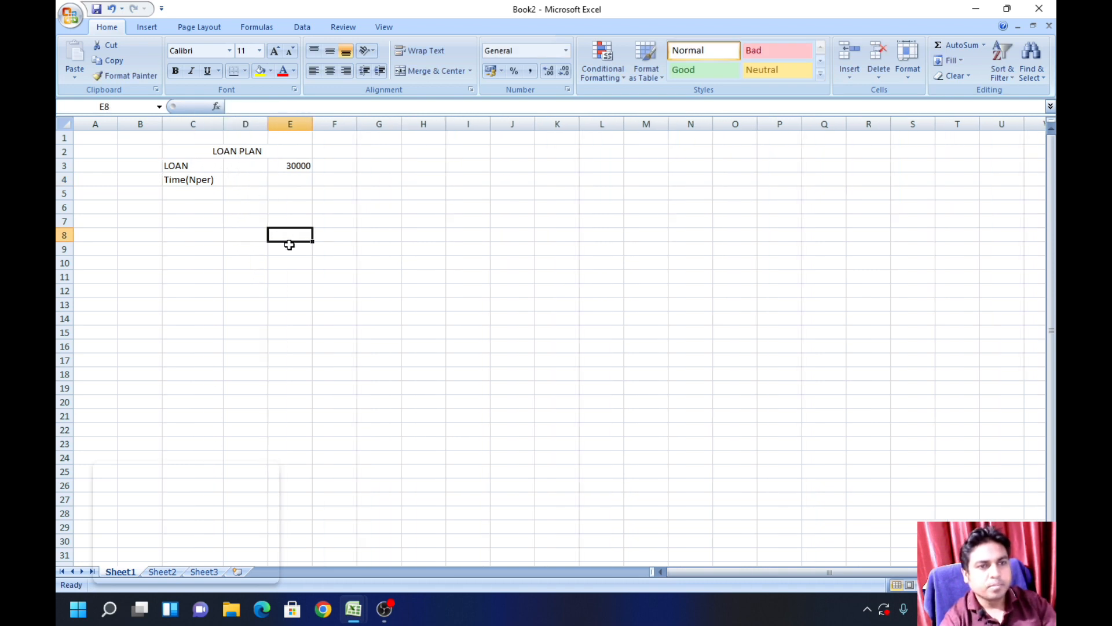
# Step: Enter the loan period as 2 in E4 with the unit Years in F4
pyautogui.click(290, 179)
pyautogui.write('2')
pyautogui.press('Tab')
pyautogui.write('Years')
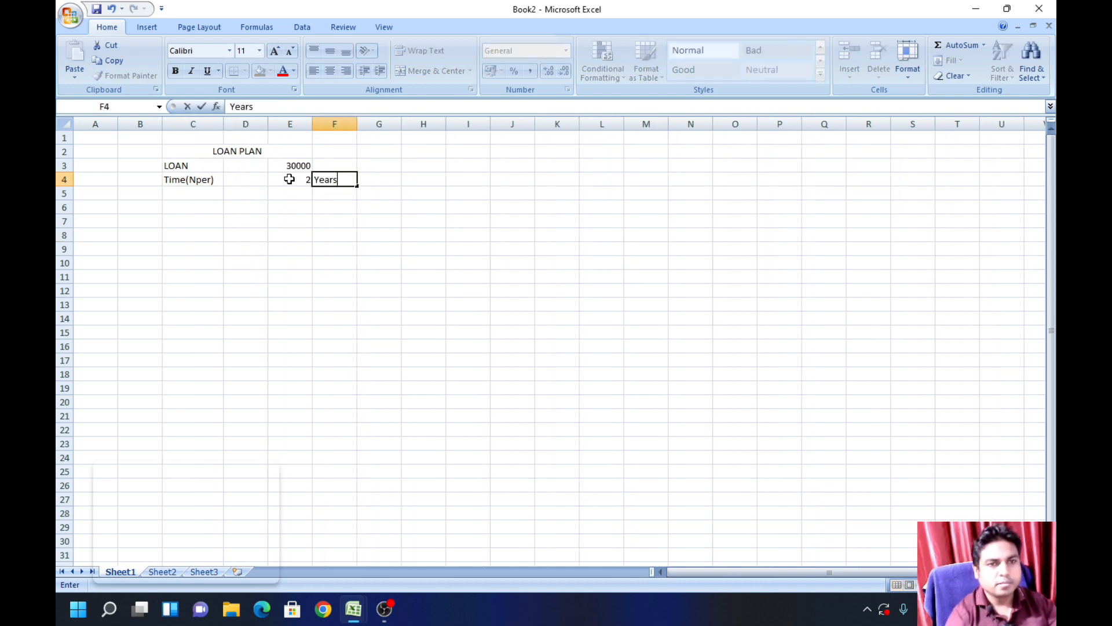
pyautogui.click(322, 278)
# Step: Enter the label Rate in C5 and narrow column E to suit its short values
pyautogui.click(197, 192)
pyautogui.write('Rate')
pyautogui.click(290, 276)
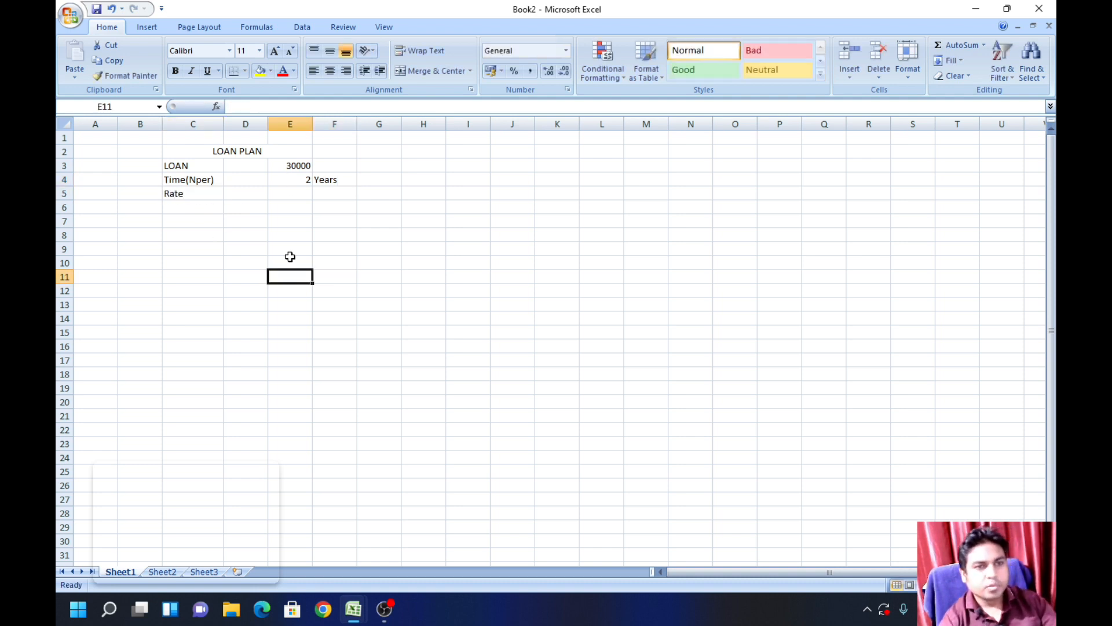
pyautogui.moveTo(312, 122); pyautogui.dragTo(297, 123)
# Step: Enter the interest rate 14% in E5
pyautogui.click(284, 193)
pyautogui.write('14')
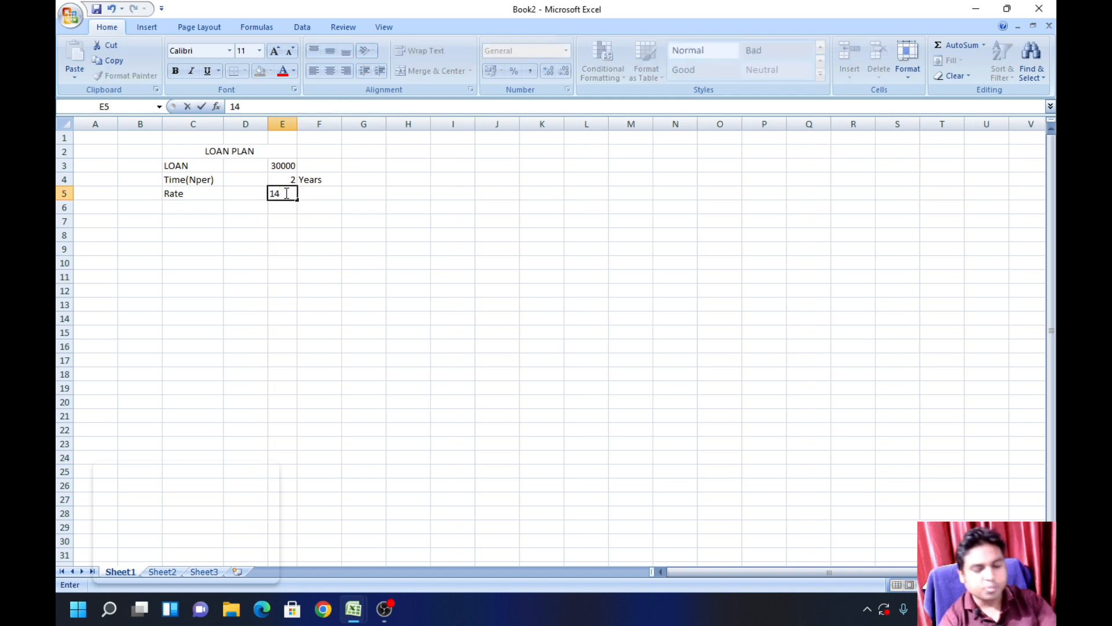
pyautogui.write('%')
pyautogui.moveTo(363, 289); pyautogui.dragTo(368, 305)
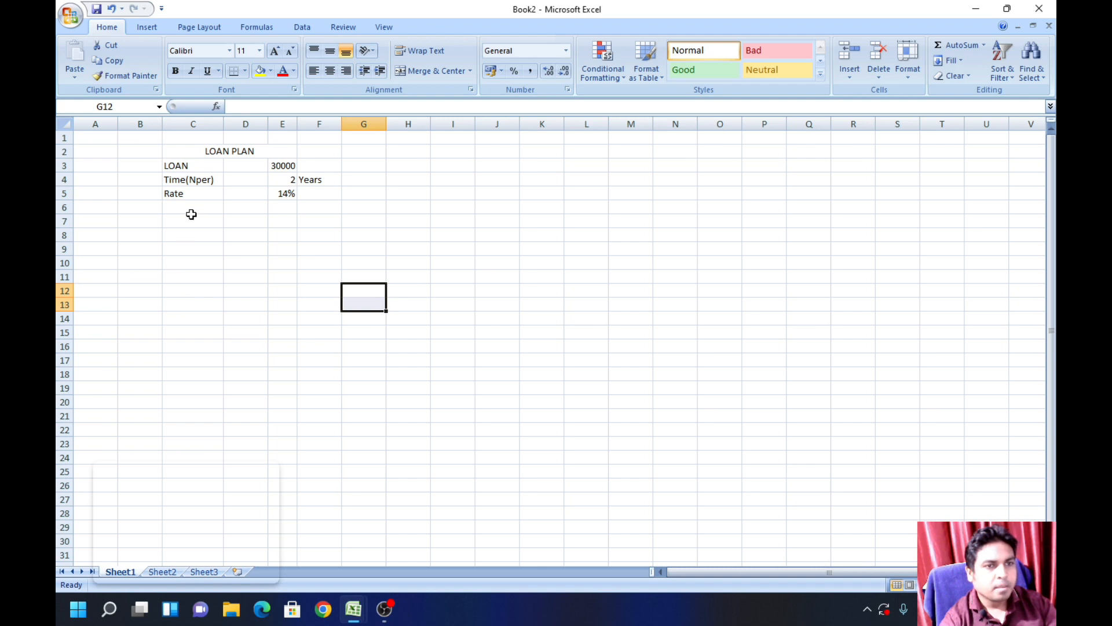
# Step: Enter the labels PMT, IPMT and PPMT in cells C6, C7 and C8
pyautogui.click(201, 207)
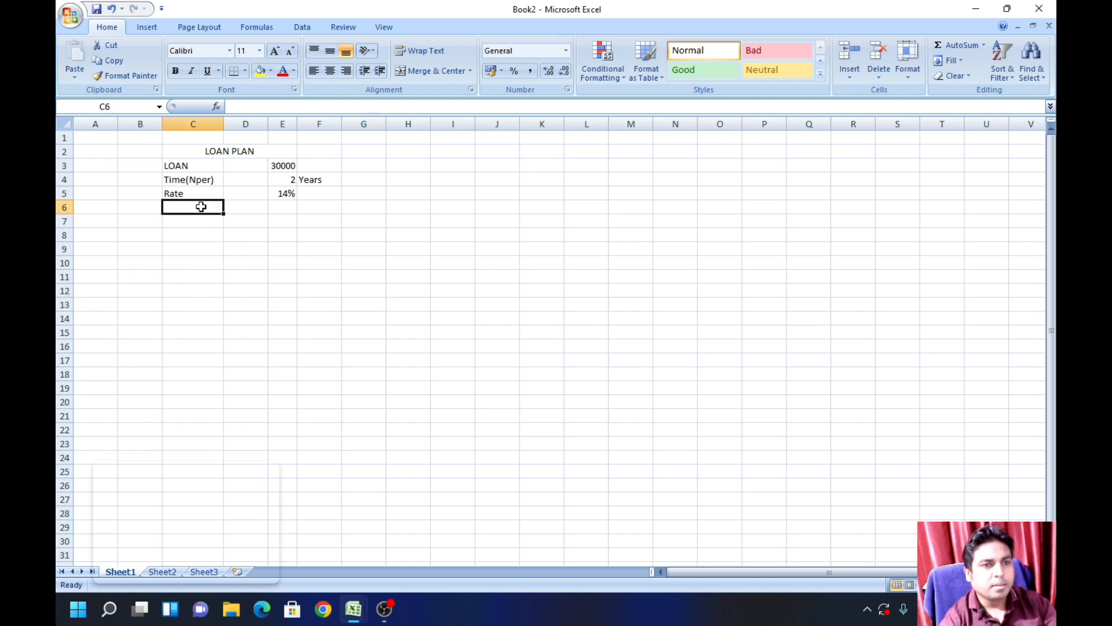
pyautogui.write('PMT')
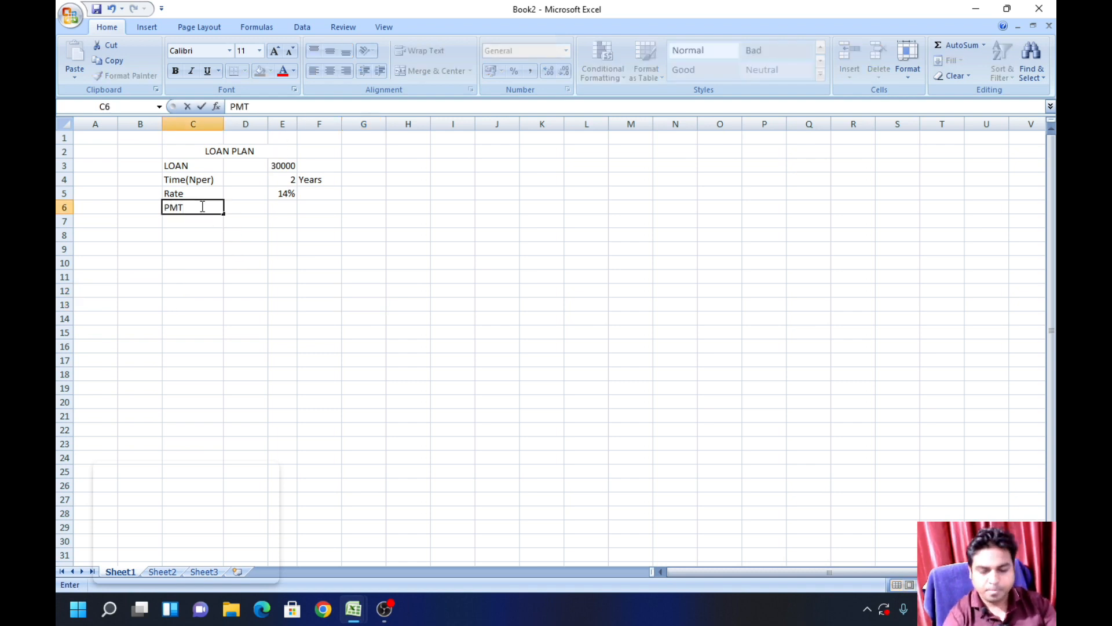
pyautogui.press('Return')
pyautogui.write('IPMT')
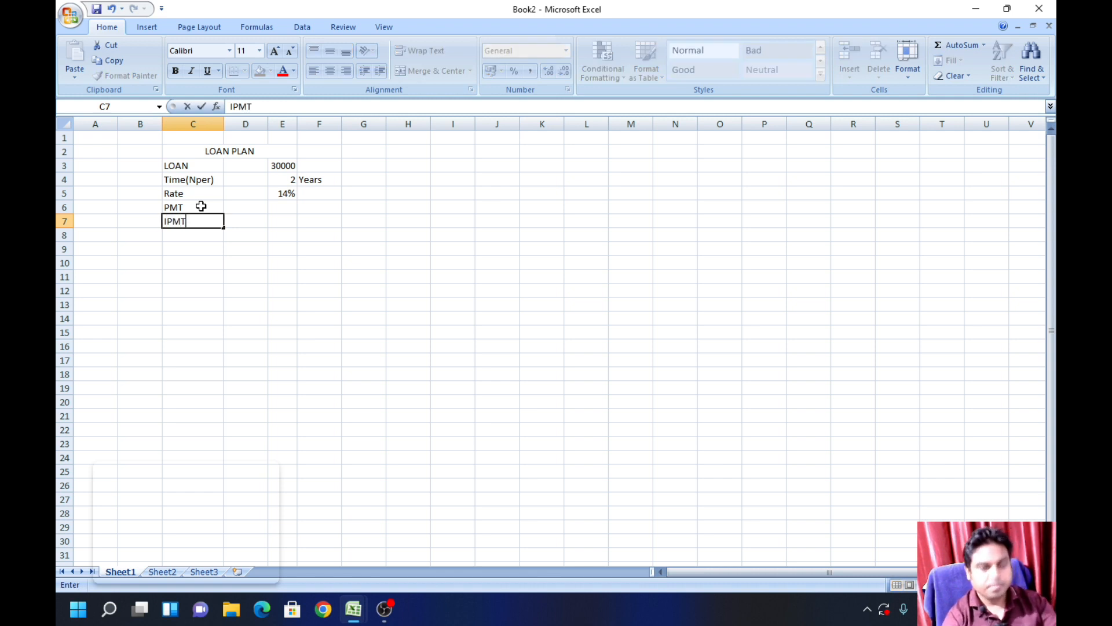
pyautogui.press('Return')
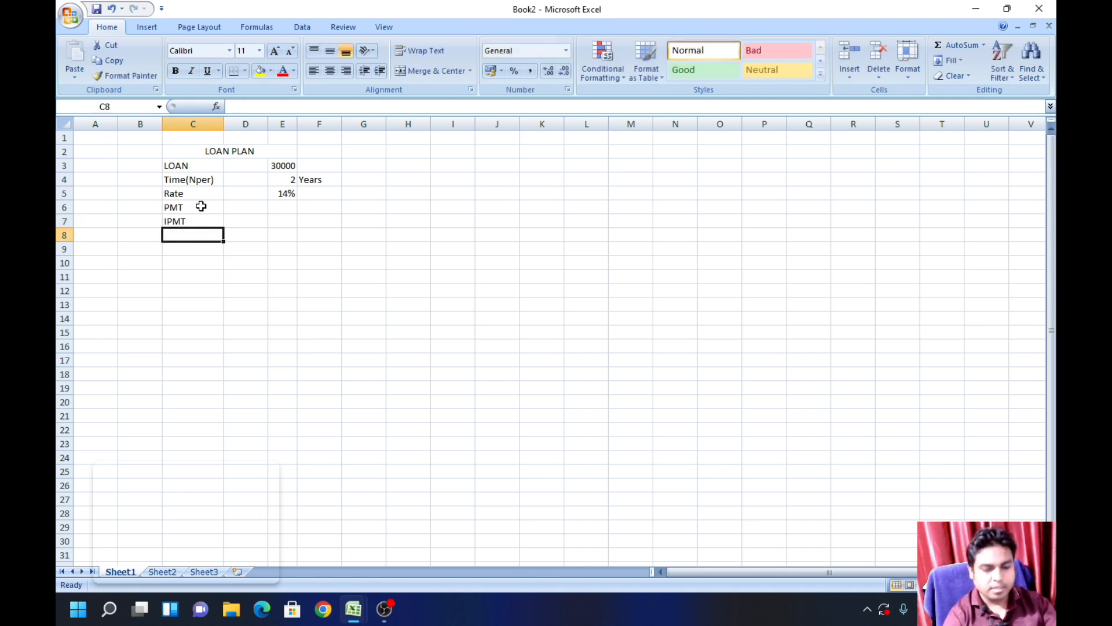
pyautogui.write('PPMT')
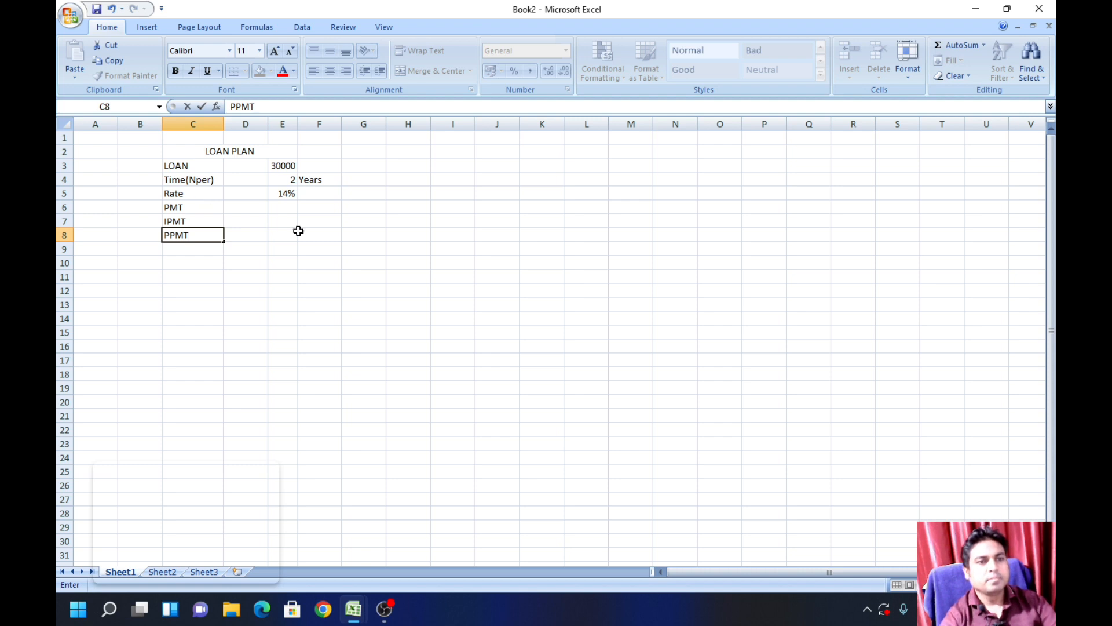
pyautogui.click(318, 277)
# Step: Put a question mark placeholder in each of the cells E6, E7 and E8
pyautogui.click(287, 211)
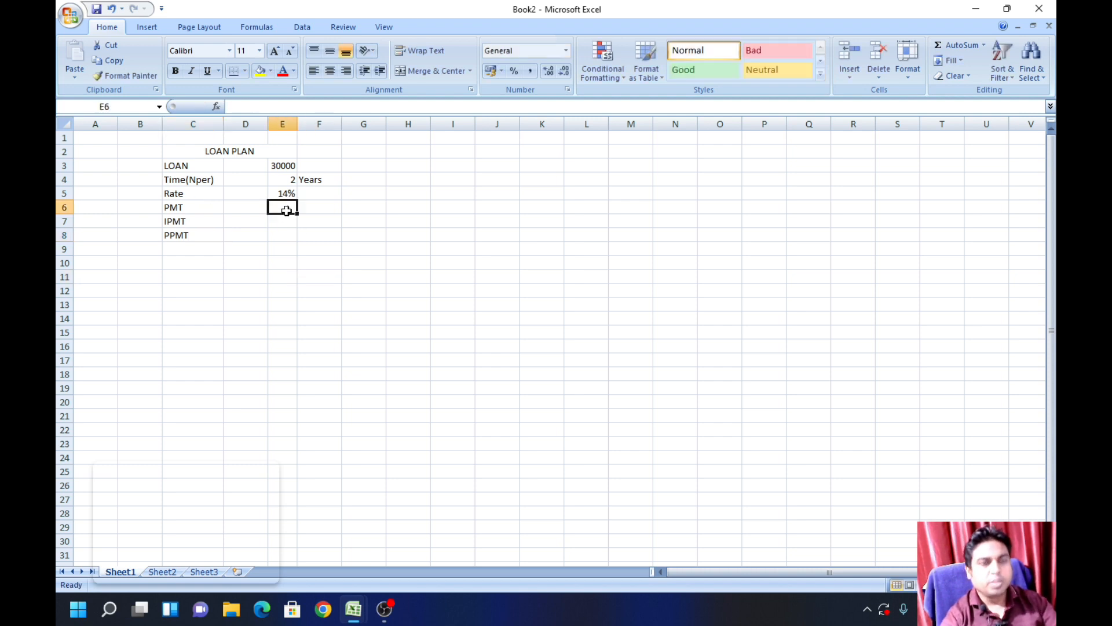
pyautogui.write('?')
pyautogui.press('Return')
pyautogui.write('?')
pyautogui.press('Return')
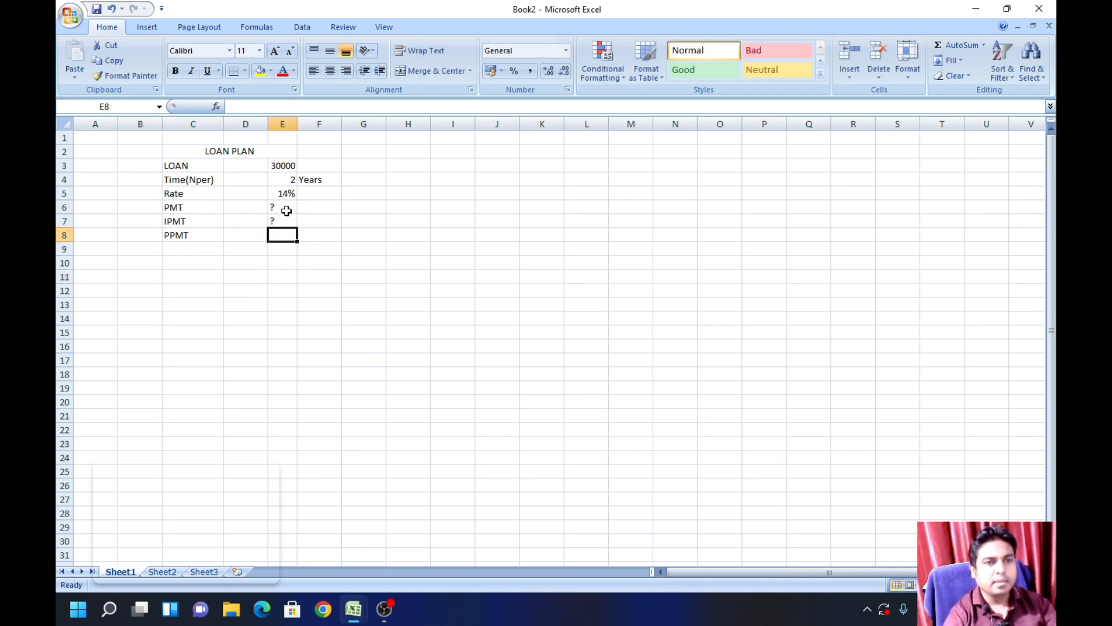
pyautogui.write('?')
pyautogui.click(363, 290)
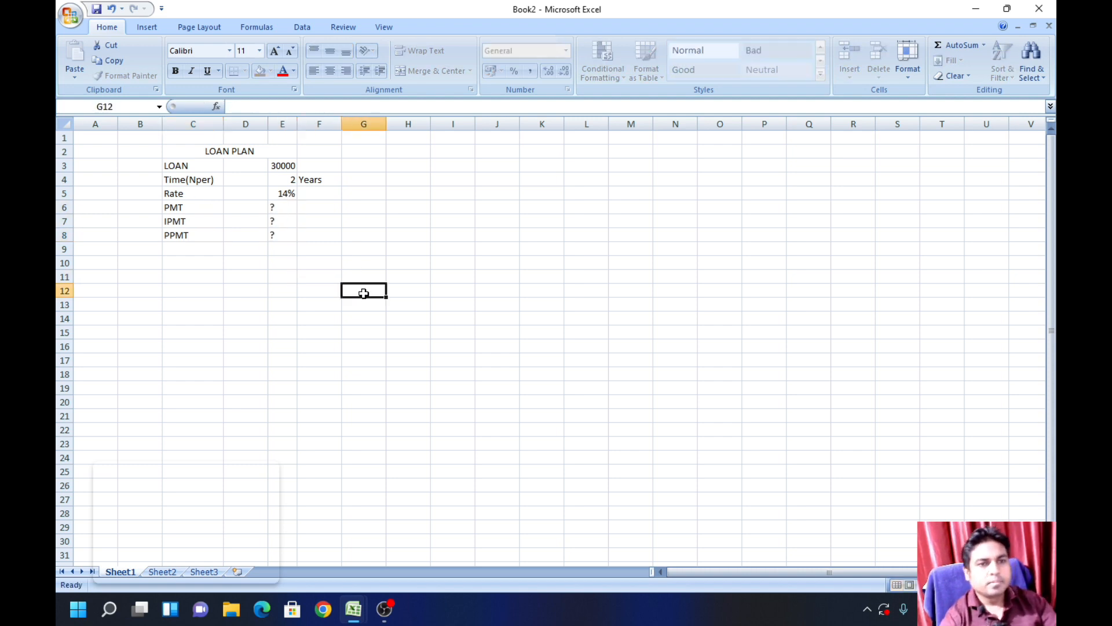
# Step: Apply all borders to the loan plan table in C2:F8
pyautogui.click(177, 153)
pyautogui.moveTo(177, 153); pyautogui.dragTo(322, 231)
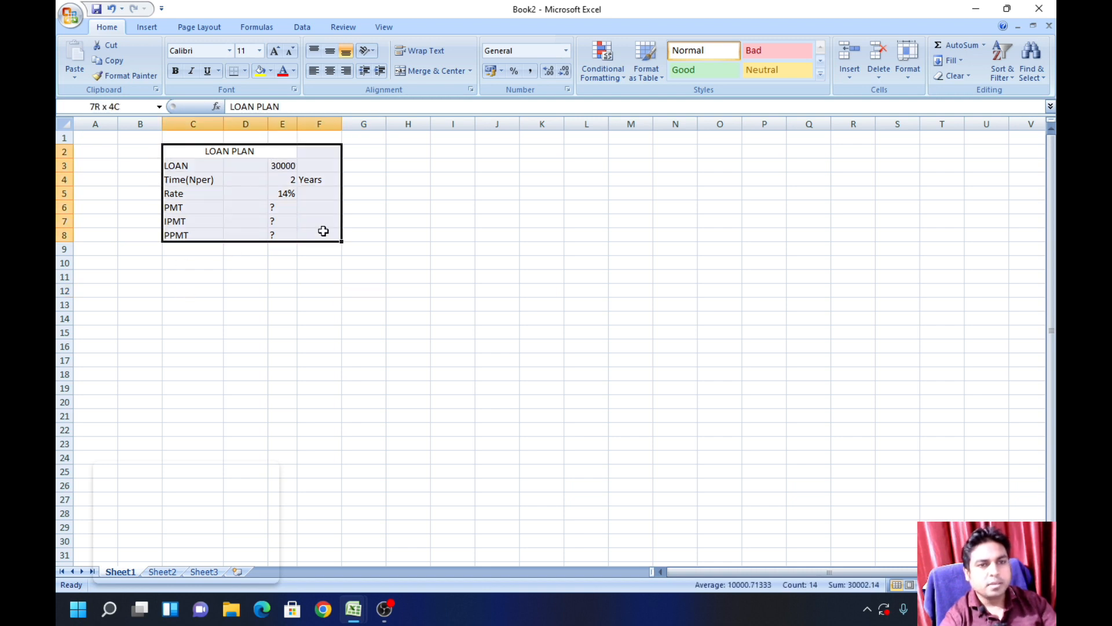
pyautogui.click(245, 71)
pyautogui.click(272, 182)
pyautogui.click(169, 315)
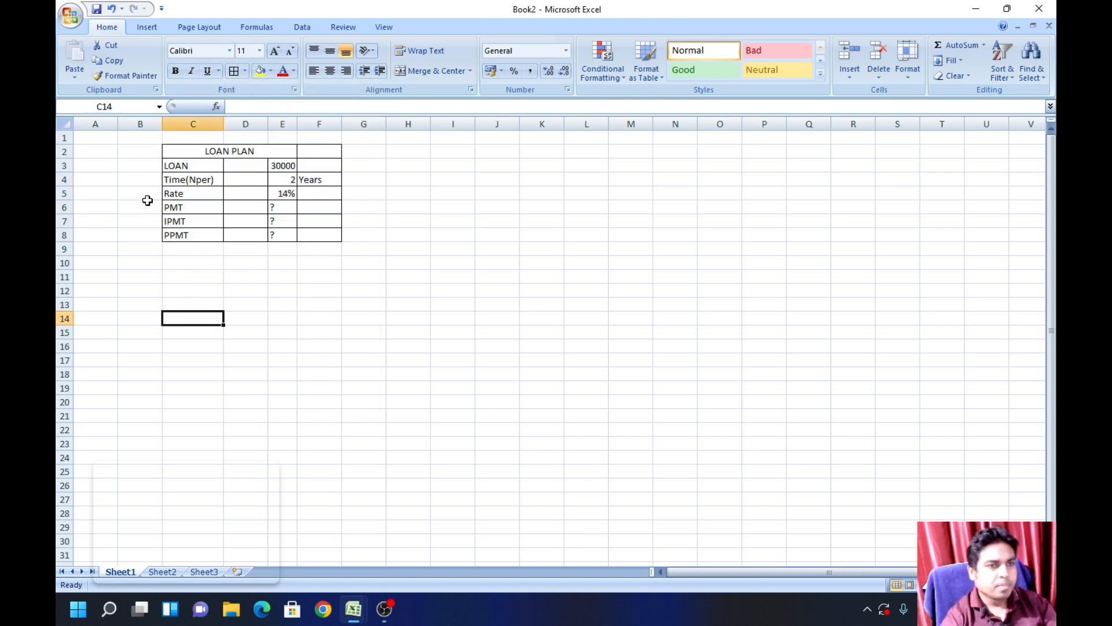
# Step: Enter the description PER MONTH INSTALLMENT in B6 beside PMT and widen column B to fit the text
pyautogui.moveTo(161, 122); pyautogui.dragTo(215, 122)
pyautogui.click(159, 205)
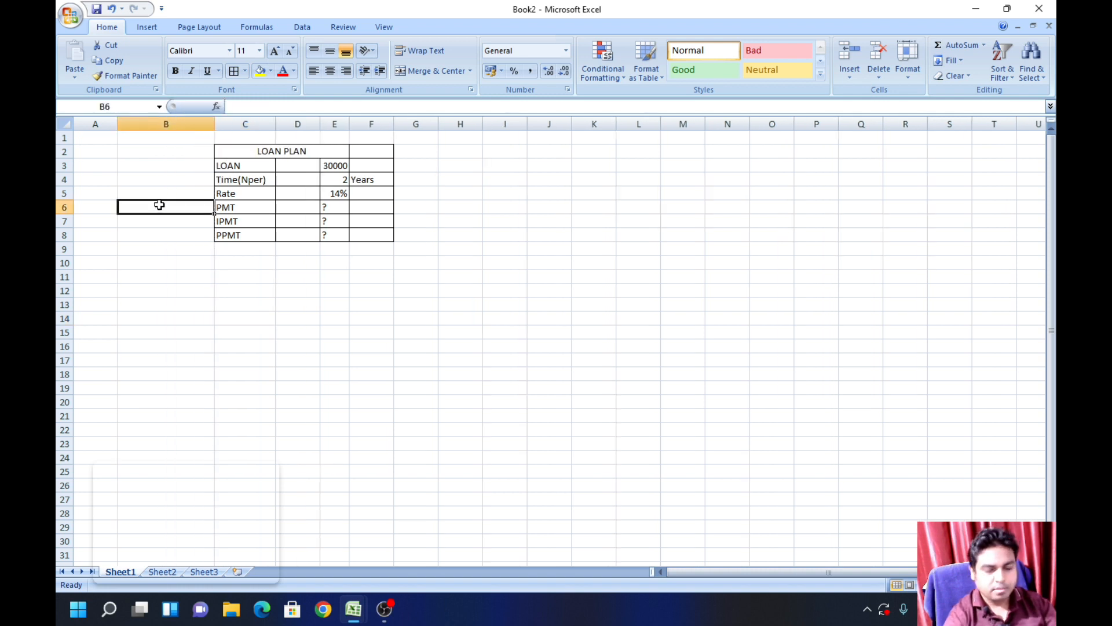
pyautogui.write('PER MONT')
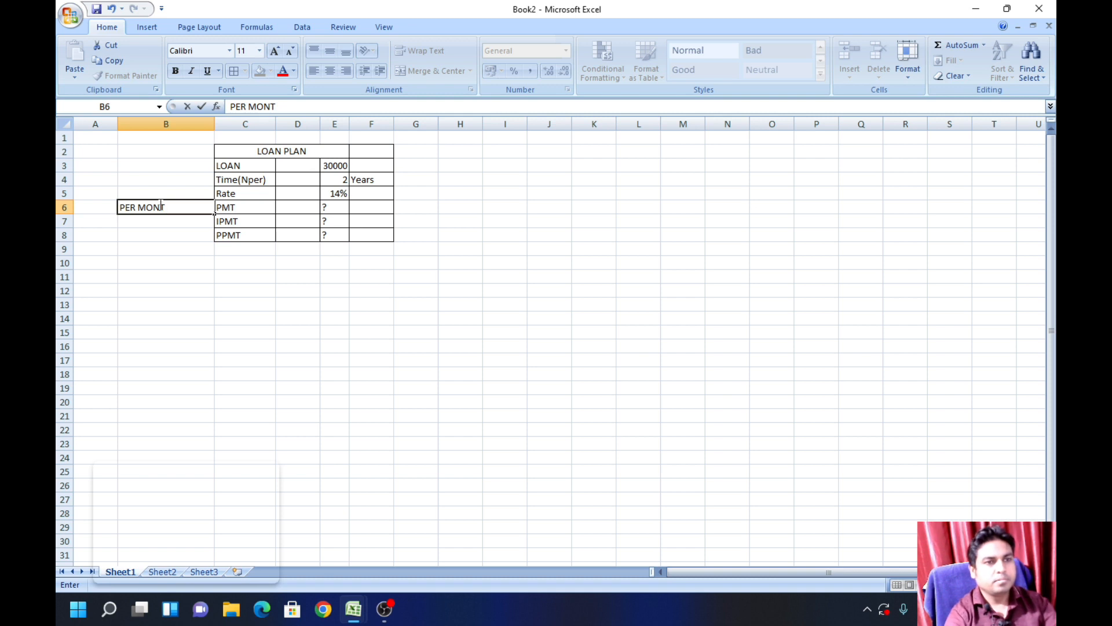
pyautogui.write('H INA')
pyautogui.write('TALLMENT')
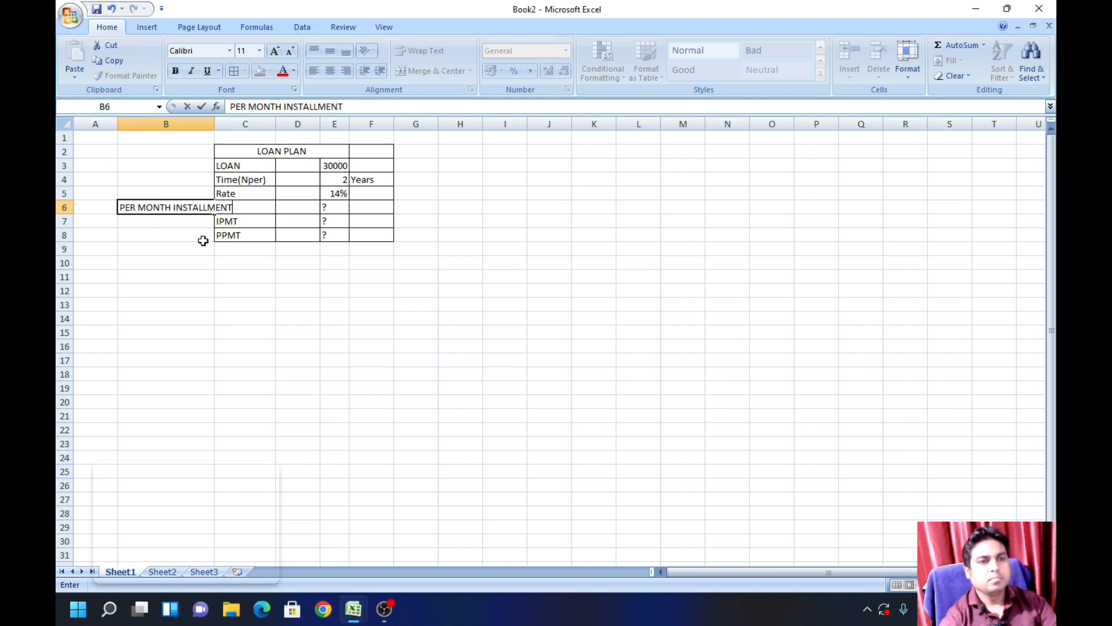
pyautogui.click(245, 346)
pyautogui.doubleClick(215, 124)
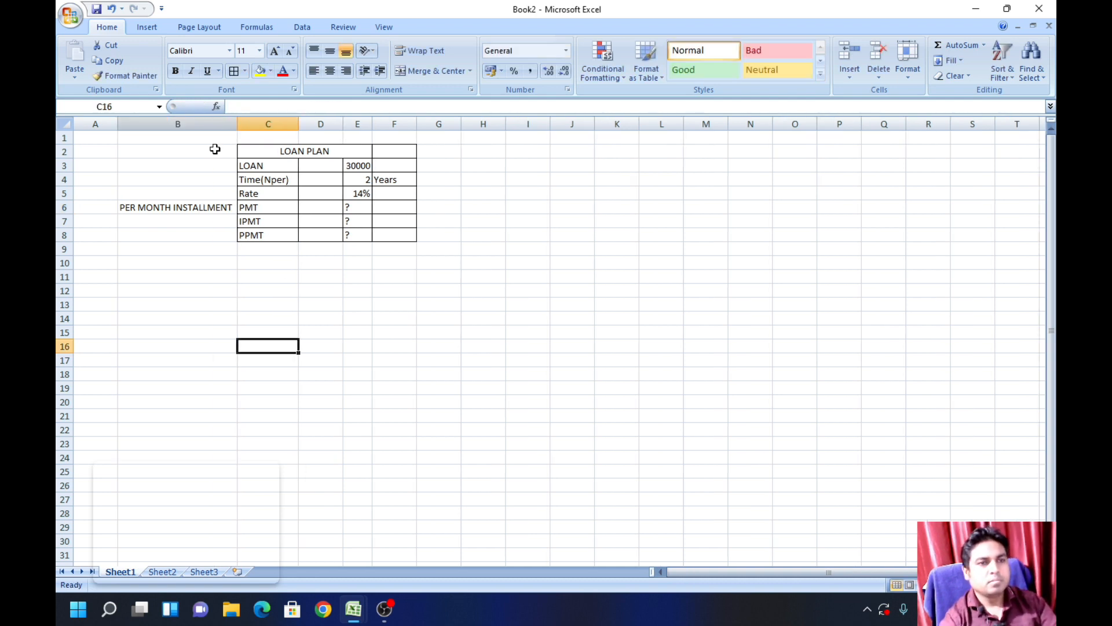
# Step: Delete the empty column A so the loan plan table and its descriptions shift over by one column
pyautogui.click(94, 123)
pyautogui.click(879, 73)
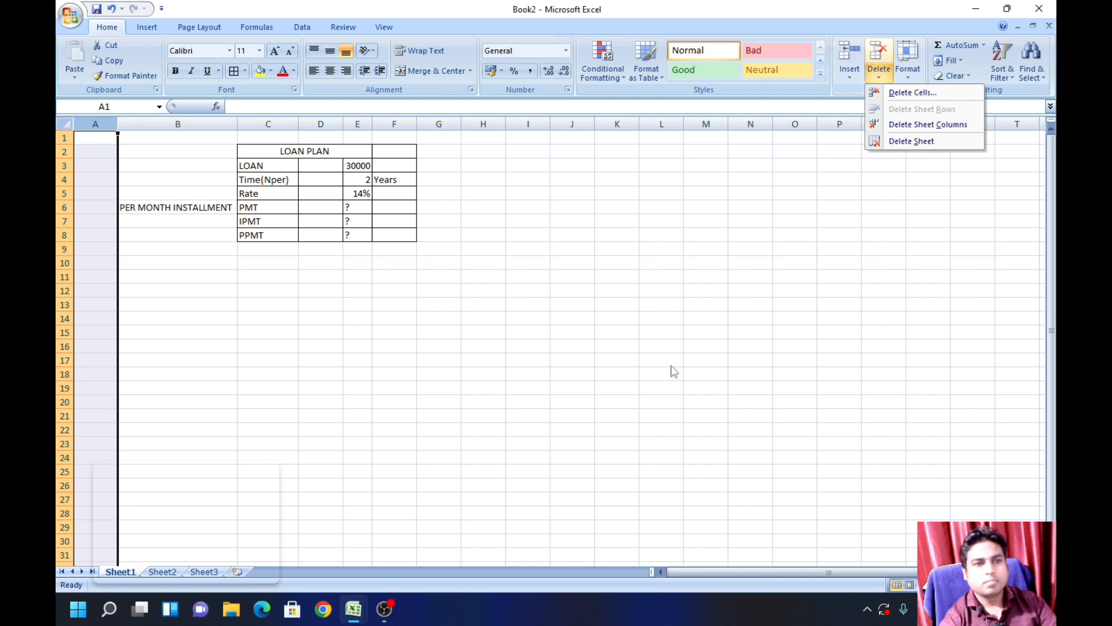
pyautogui.click(913, 92)
pyautogui.click(706, 290)
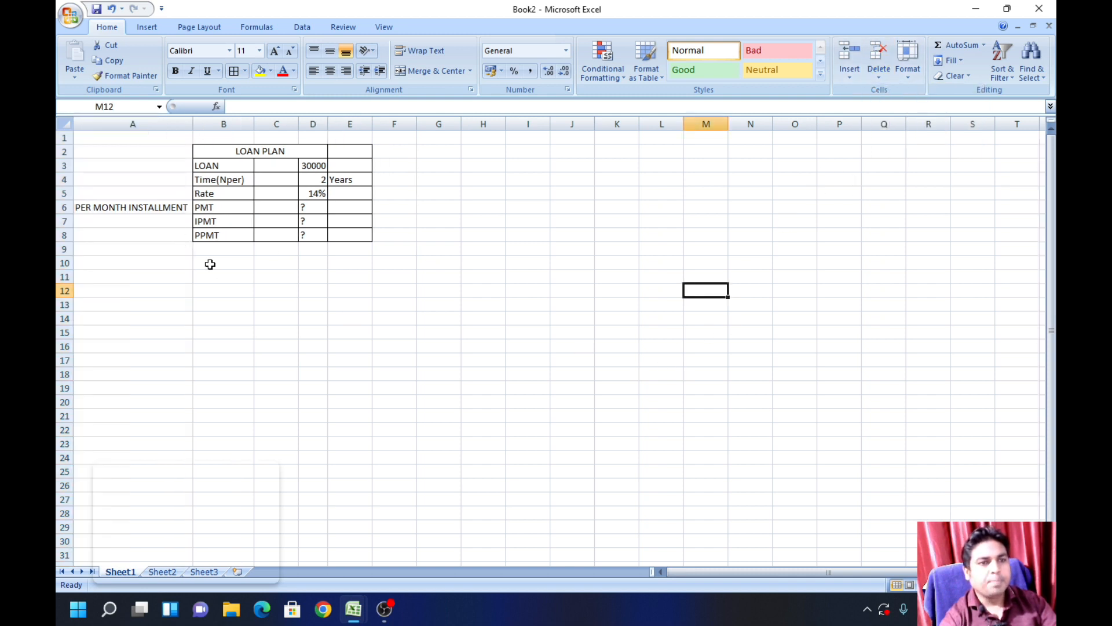
# Step: Copy the PER MONTH INSTALLMENT description from A6 into A7 beside IPMT
pyautogui.click(152, 209)
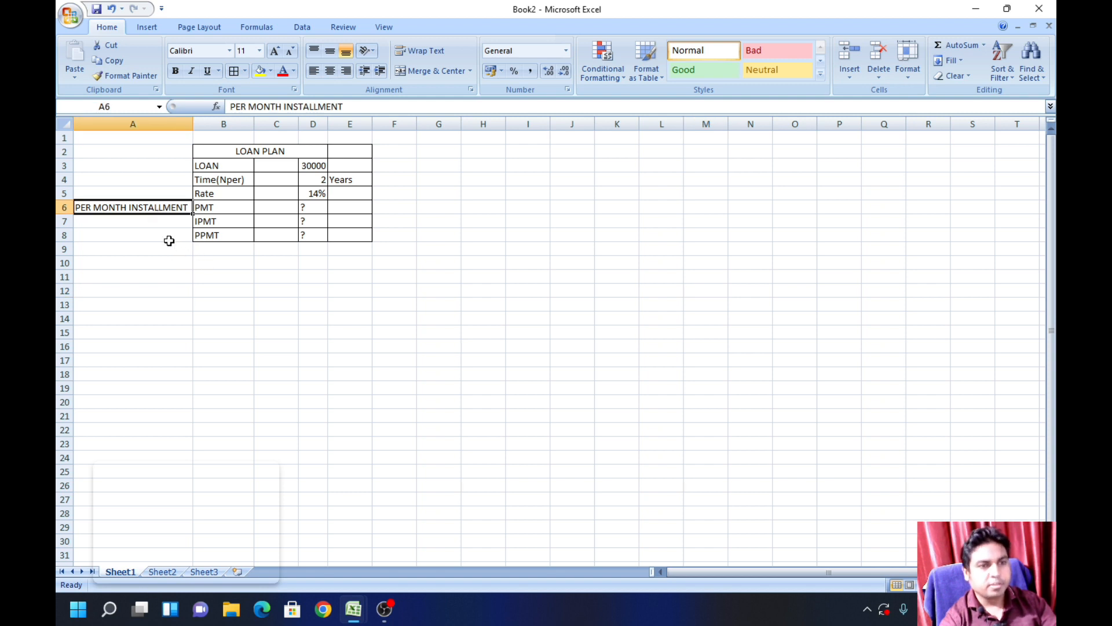
pyautogui.hotkey('ctrl', 'c')
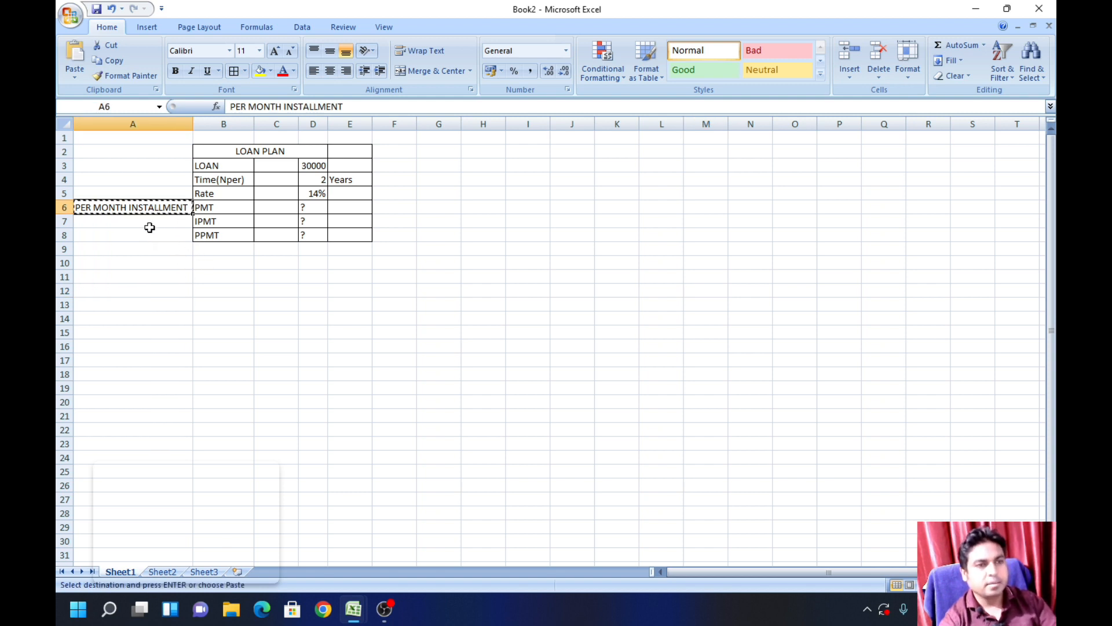
pyautogui.click(149, 223)
pyautogui.hotkey('ctrl', 'v')
pyautogui.press('Escape')
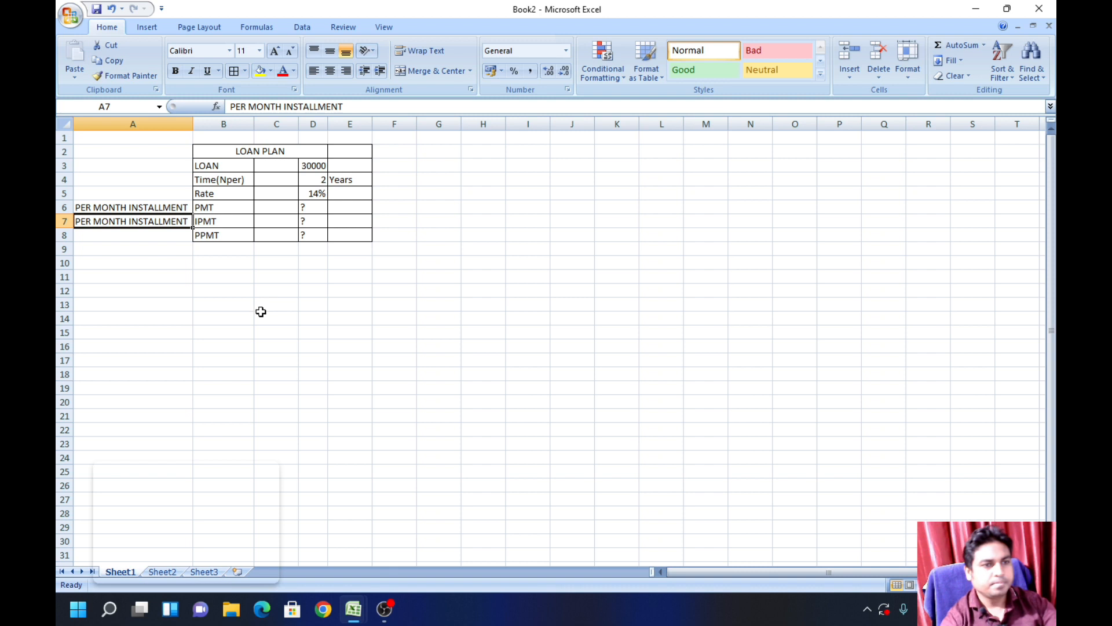
pyautogui.click(251, 313)
# Step: Change the description in A7 to INTEREST PER MONTH INSTALLMENT and fit column A to the text
pyautogui.click(74, 225)
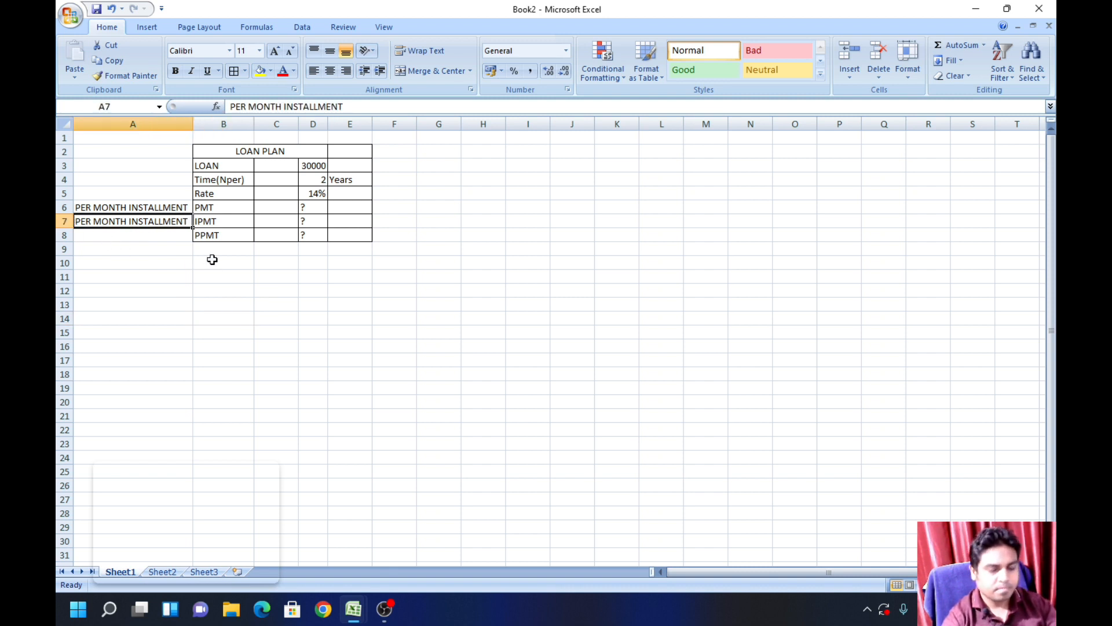
pyautogui.doubleClick(81, 223)
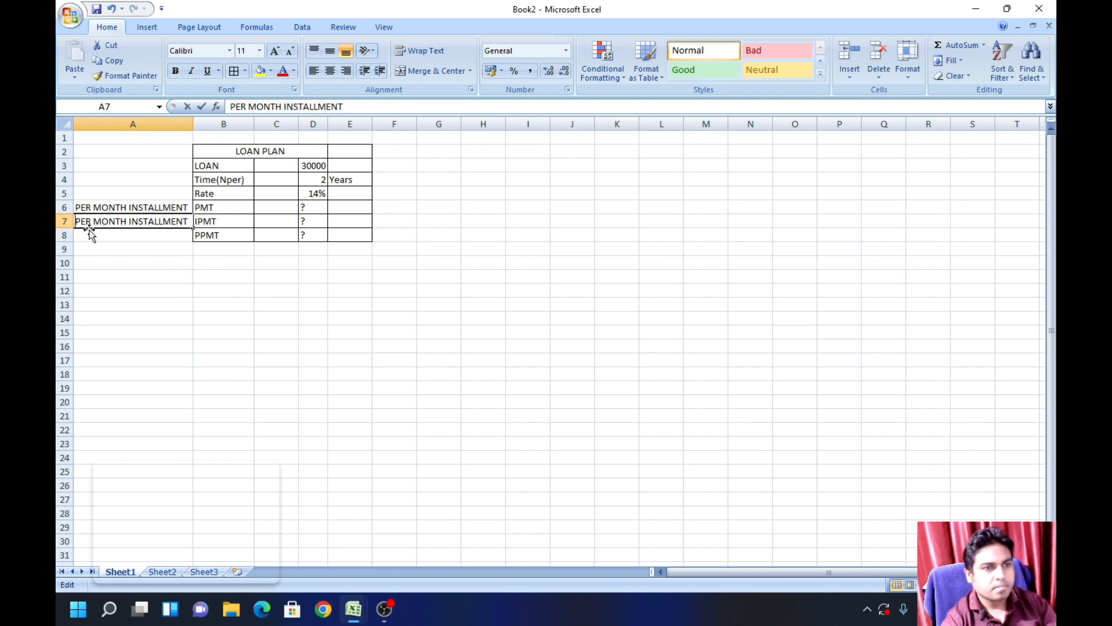
pyautogui.write('INTEREST')
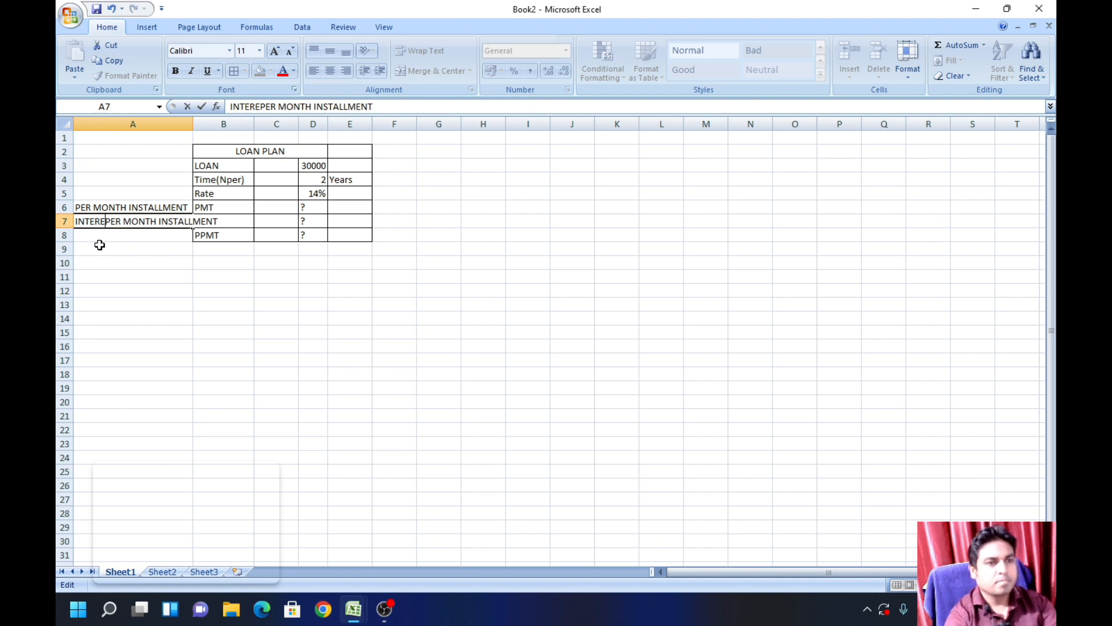
pyautogui.click(406, 303)
pyautogui.doubleClick(192, 124)
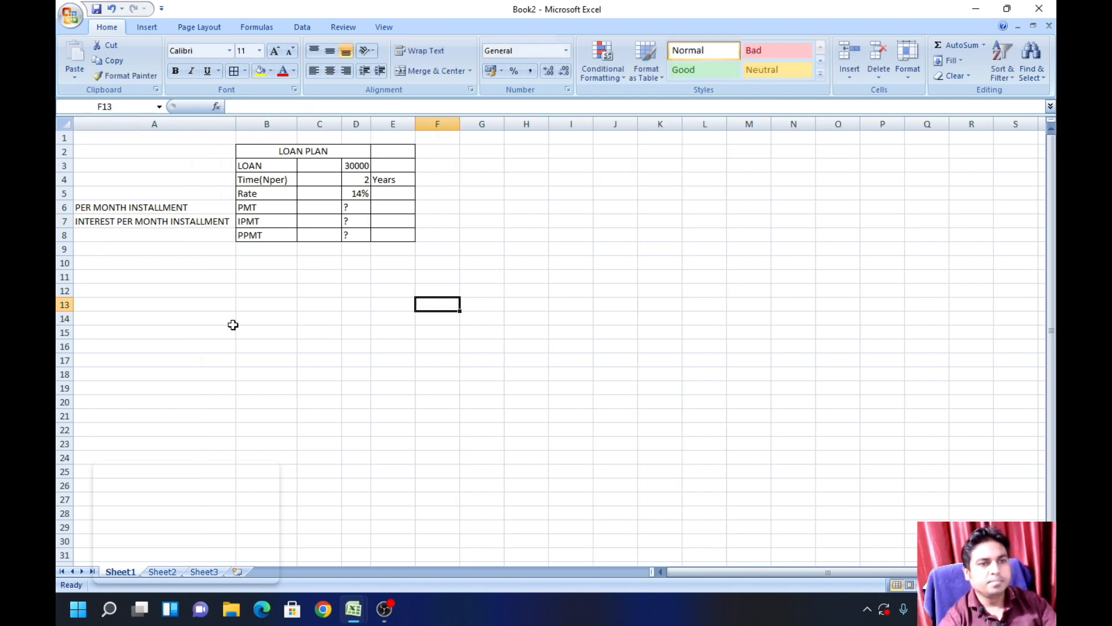
# Step: Copy the INTEREST PER MONTH INSTALLMENT description from A7 into A8 beside PPMT
pyautogui.click(189, 233)
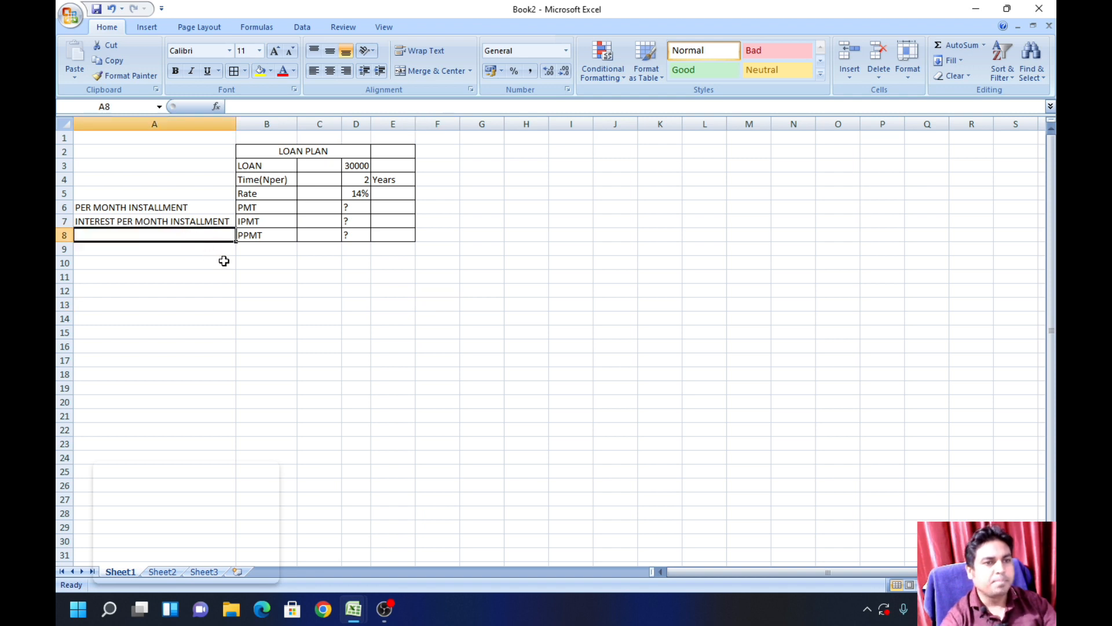
pyautogui.click(180, 221)
pyautogui.hotkey('ctrl', 'c')
pyautogui.click(175, 238)
pyautogui.hotkey('ctrl', 'v')
pyautogui.press('Escape')
# Step: Replace the word INTEREST in A8 so the description reads PRINCIPAL PER MONTH INSTALLMENT
pyautogui.doubleClick(114, 235)
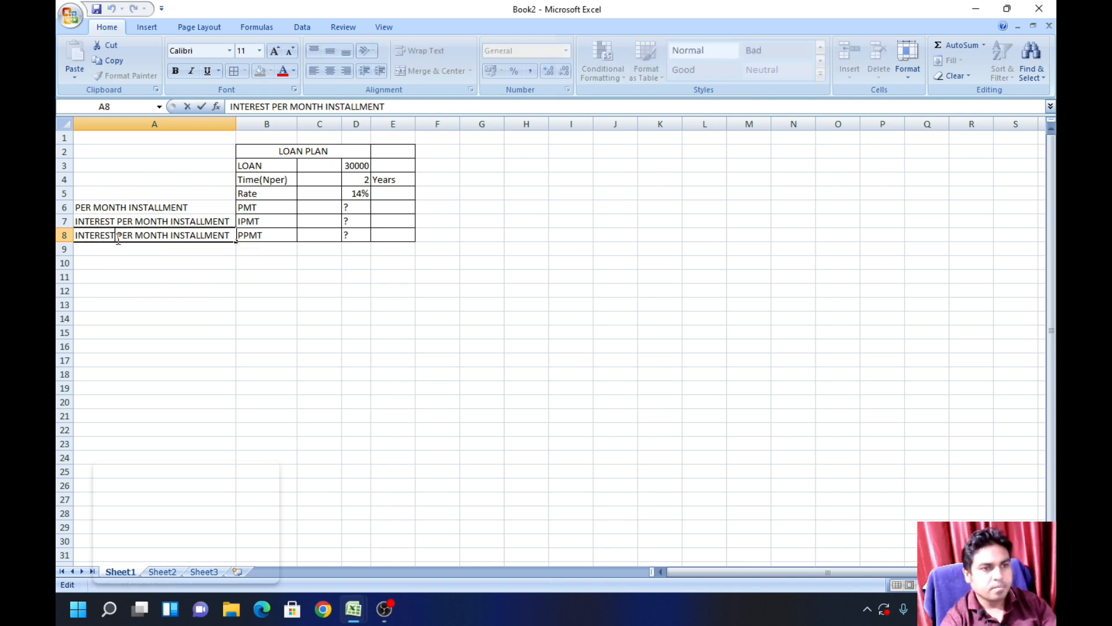
pyautogui.moveTo(115, 235); pyautogui.dragTo(230, 234)
pyautogui.click(149, 321)
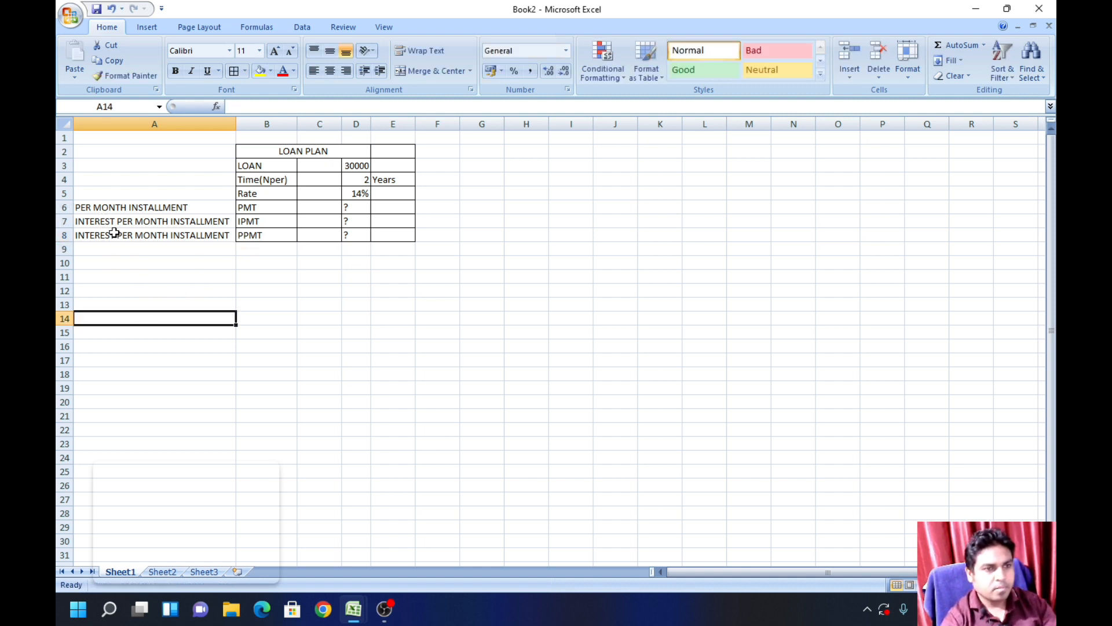
pyautogui.doubleClick(114, 235)
pyautogui.moveTo(114, 235); pyautogui.dragTo(230, 236)
pyautogui.doubleClick(93, 235)
pyautogui.write('PRINS')
pyautogui.press('BackSpace')
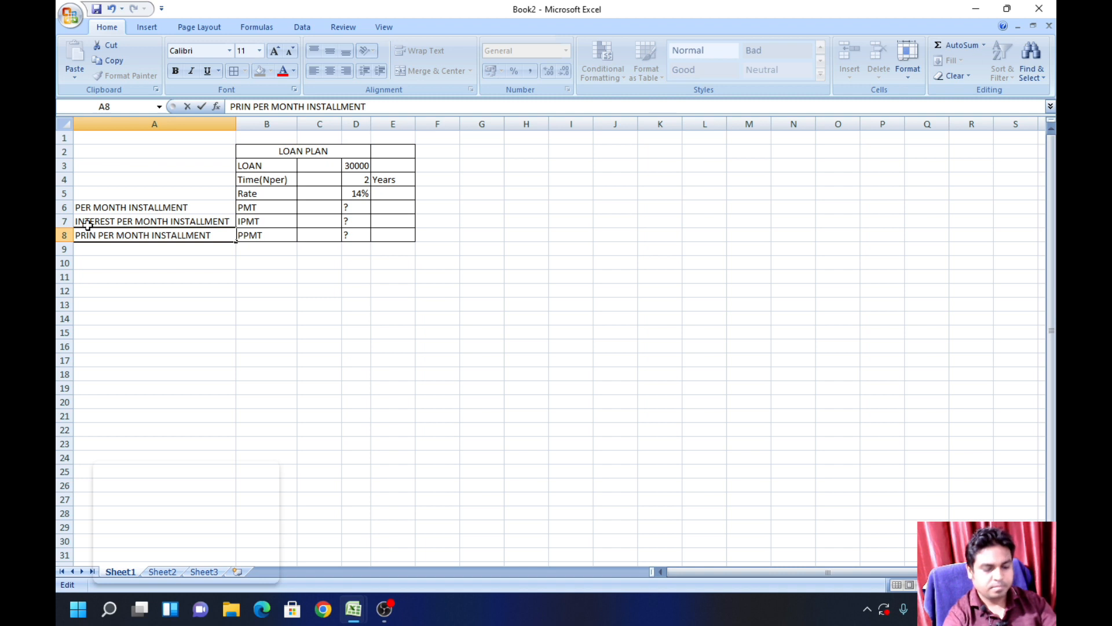
pyautogui.write('CIPAL')
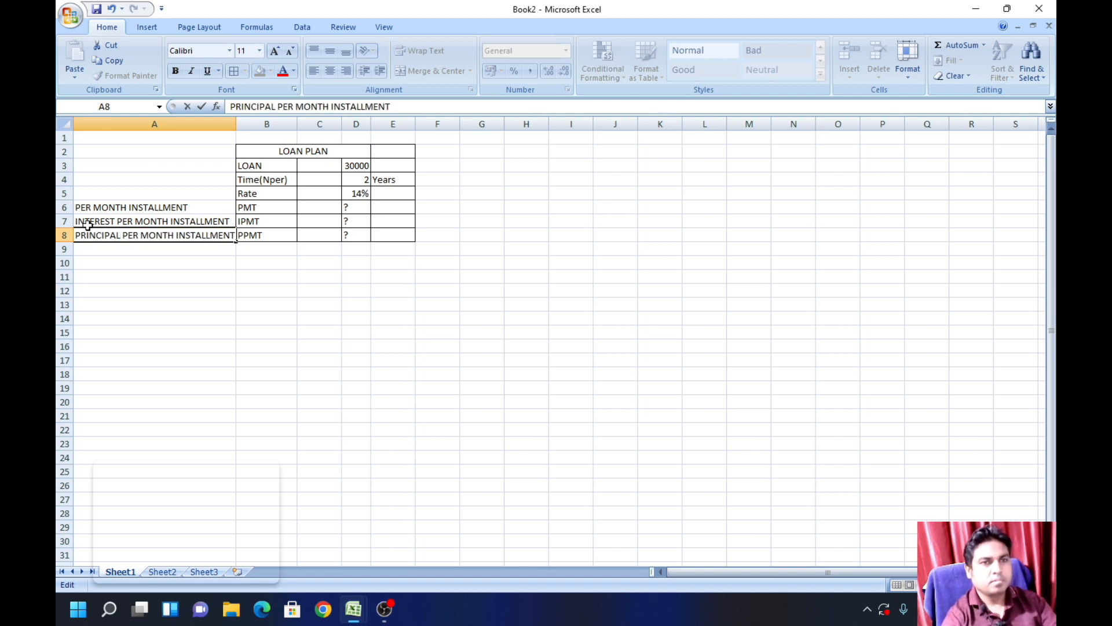
pyautogui.click(287, 361)
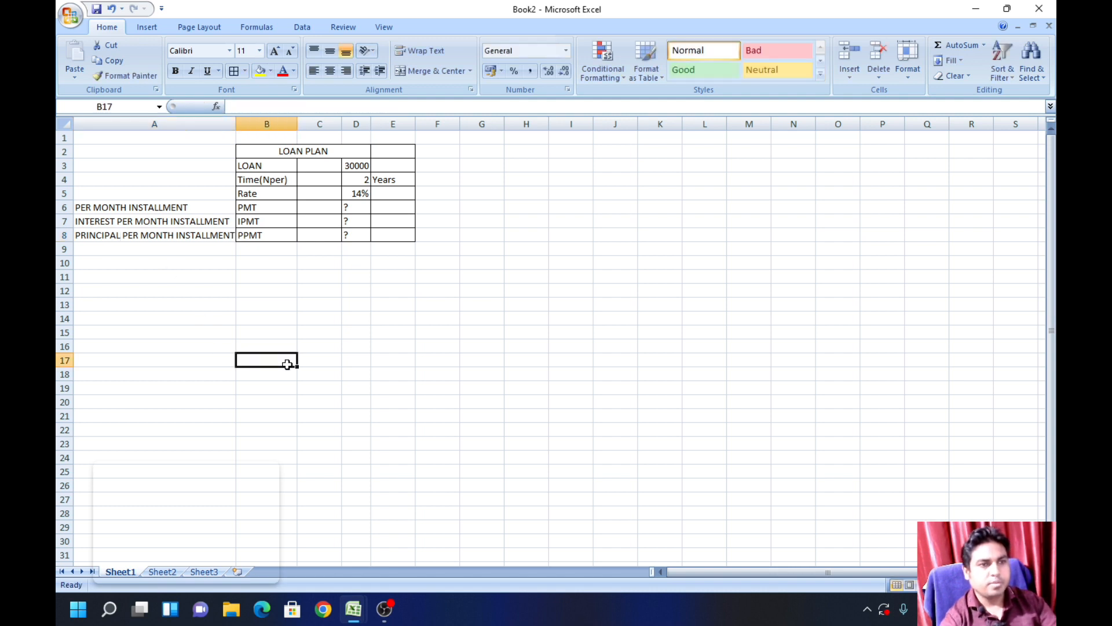
# Step: Narrow the empty column C and widen column D of the loan plan table
pyautogui.scroll(1, 339, 233)
pyautogui.moveTo(388, 124)
pyautogui.mouseDown()
pyautogui.moveTo(353, 123)
pyautogui.moveTo(366, 142)
pyautogui.moveTo(407, 123)
pyautogui.mouseUp()
pyautogui.click(517, 282)
# Step: Enter the schedule headings SR. NO, PMT, IPMT and PPMT in cells G2 to J2
pyautogui.click(522, 160)
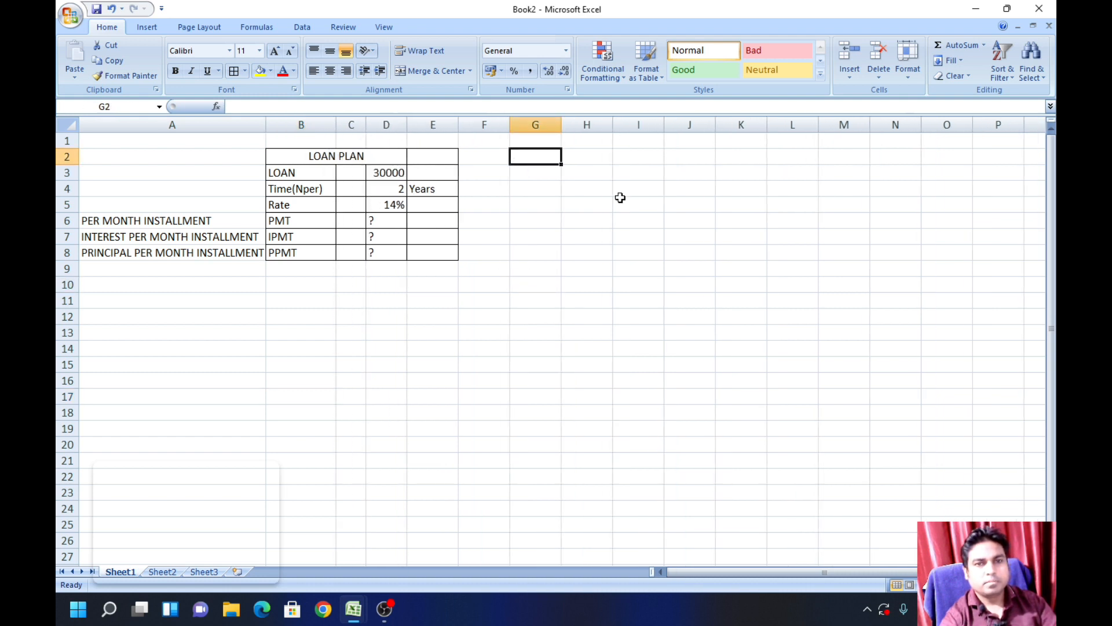
pyautogui.write('SR. NO')
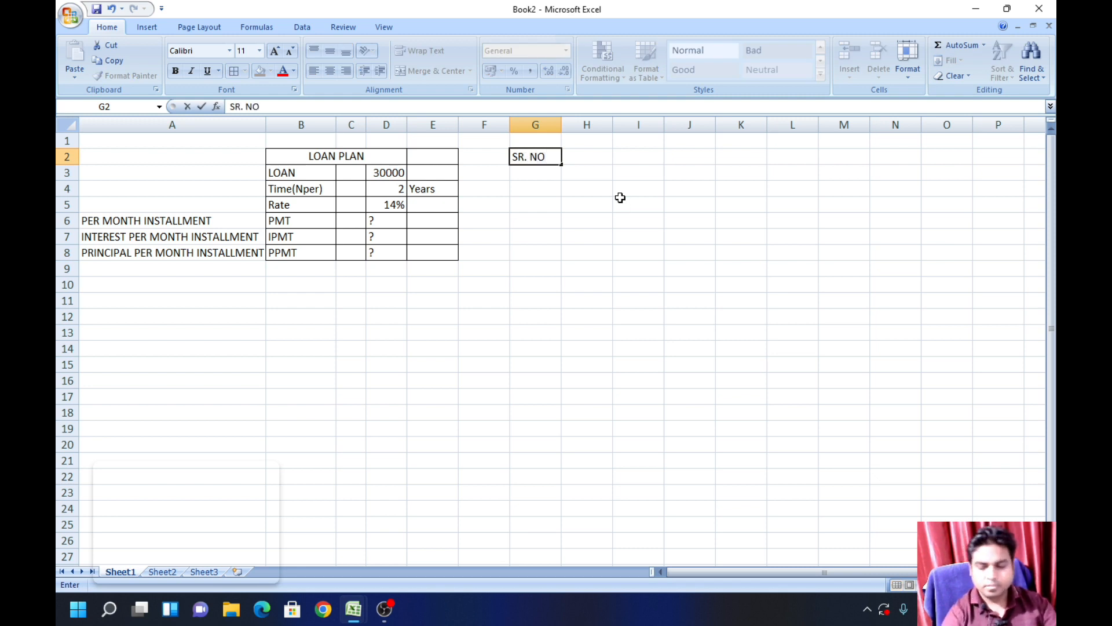
pyautogui.press('Tab')
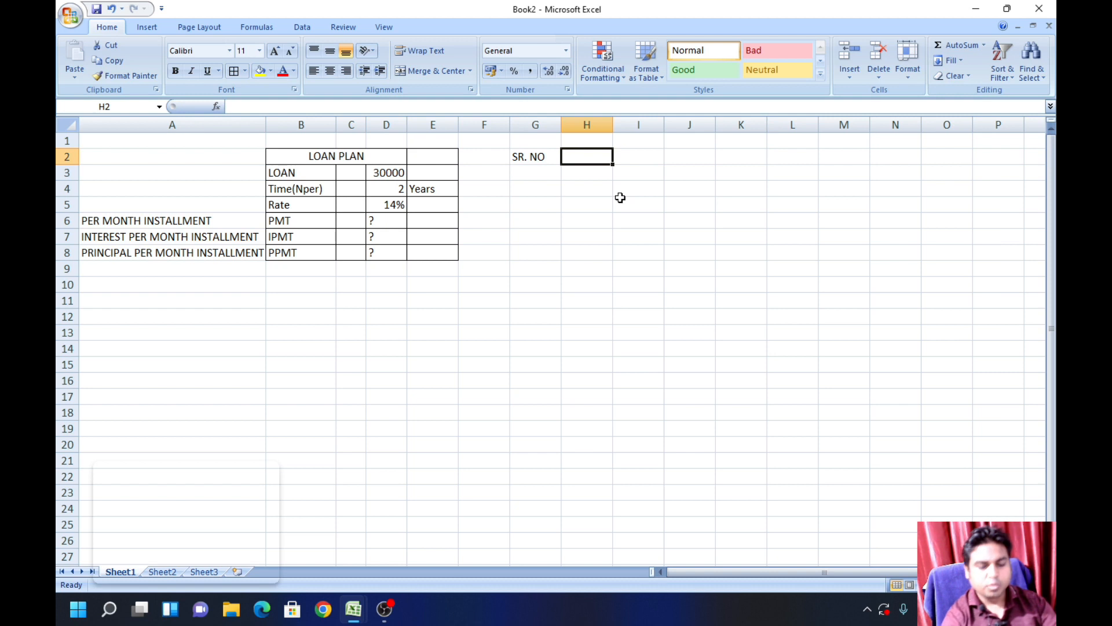
pyautogui.write('PMT')
pyautogui.press('Tab')
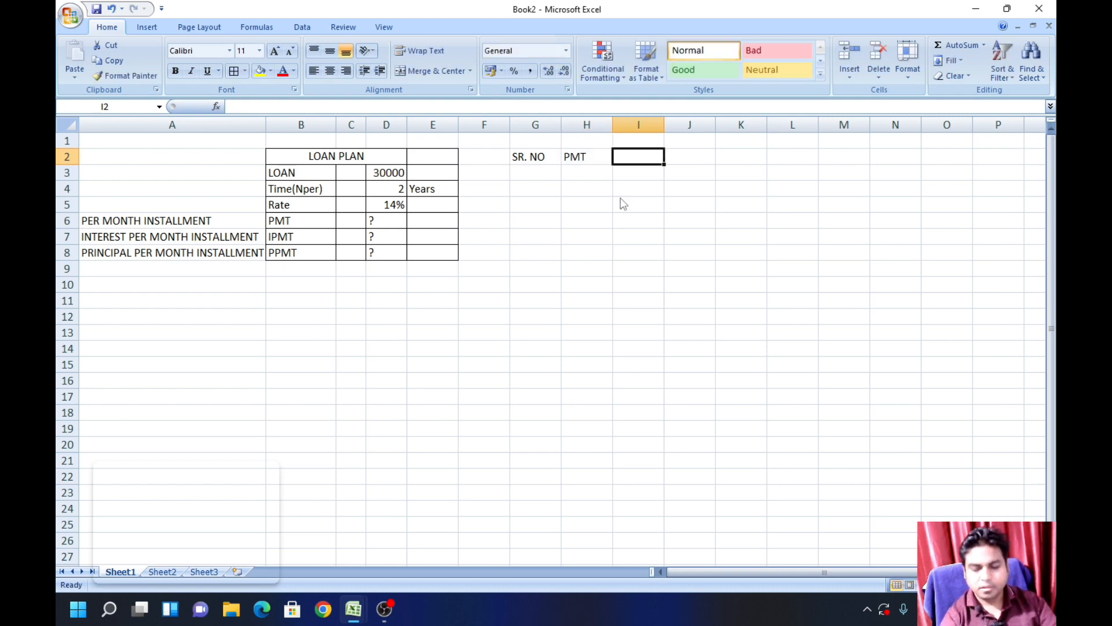
pyautogui.write('IPMT')
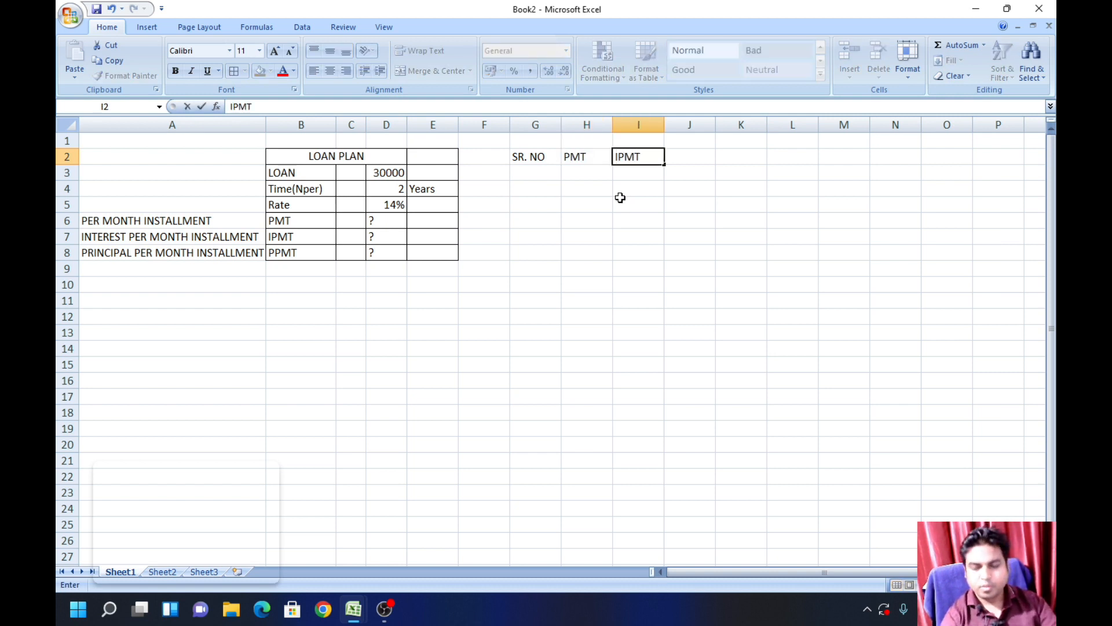
pyautogui.press('Tab')
pyautogui.write('PPMT')
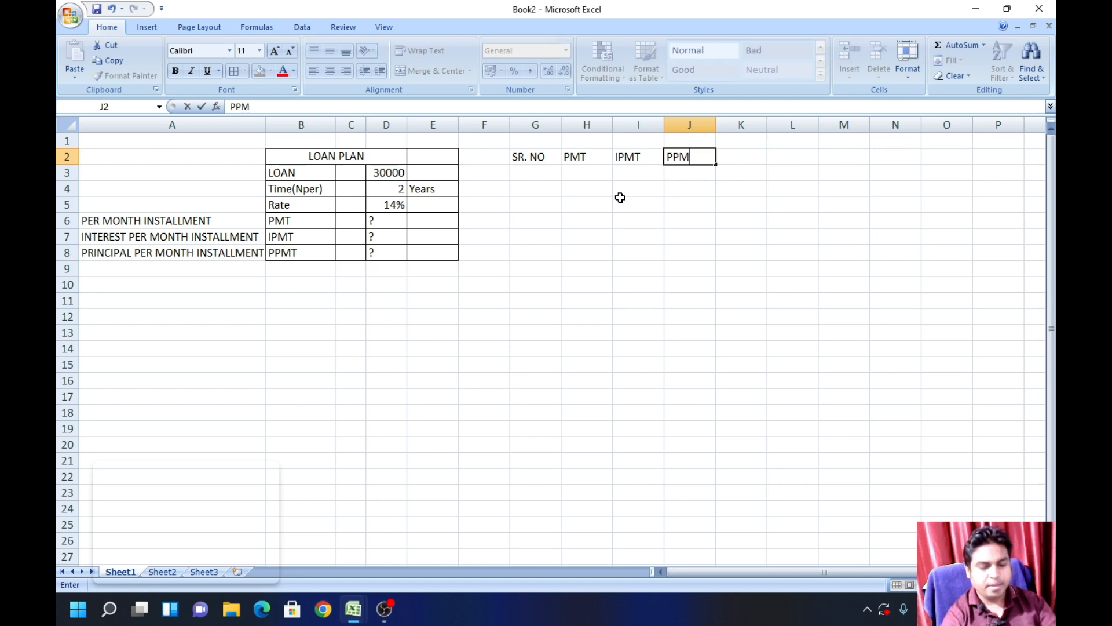
pyautogui.click(618, 240)
# Step: Fill G3:G26 with serial numbers 1 to 24 and fit column G to its contents
pyautogui.click(529, 172)
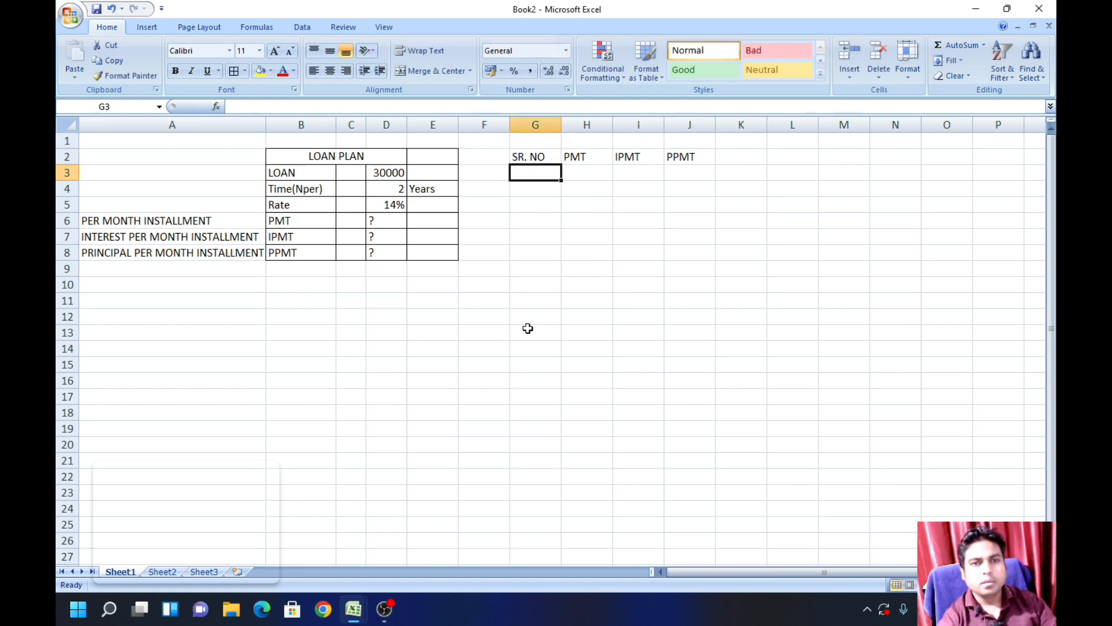
pyautogui.write('1')
pyautogui.press('Return')
pyautogui.write('2')
pyautogui.press('Return')
pyautogui.moveTo(539, 171); pyautogui.dragTo(562, 558)
pyautogui.click(637, 524)
pyautogui.click(560, 557)
pyautogui.press('Delete')
pyautogui.click(800, 510)
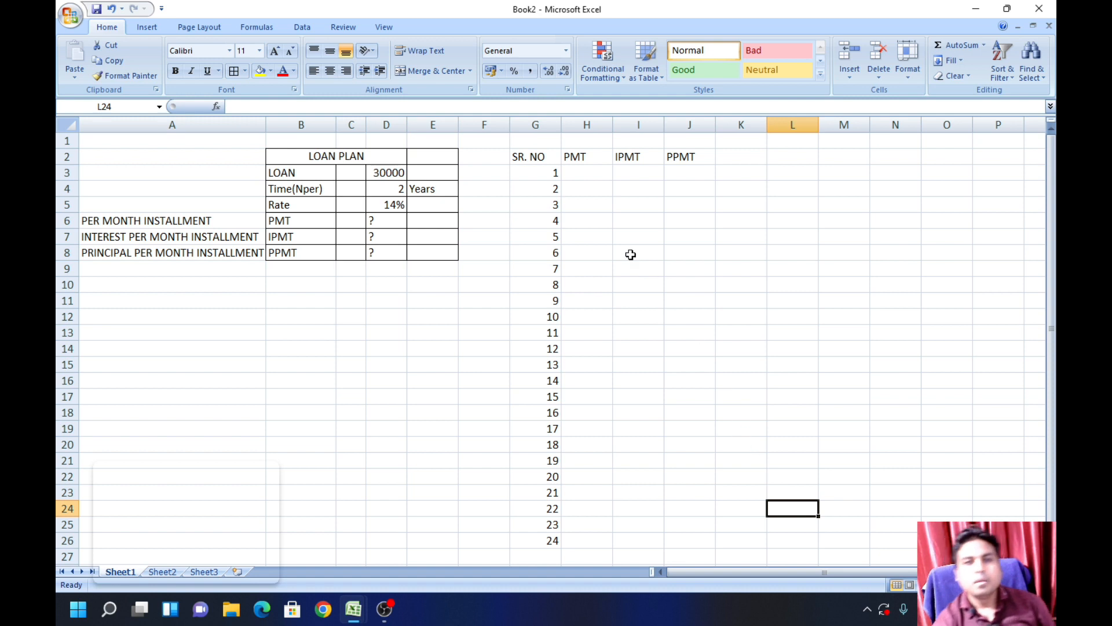
pyautogui.doubleClick(561, 124)
# Step: Calculate the first monthly installment in H3 with the formula =PMT(D5/12,D4*12,D3)
pyautogui.click(571, 172)
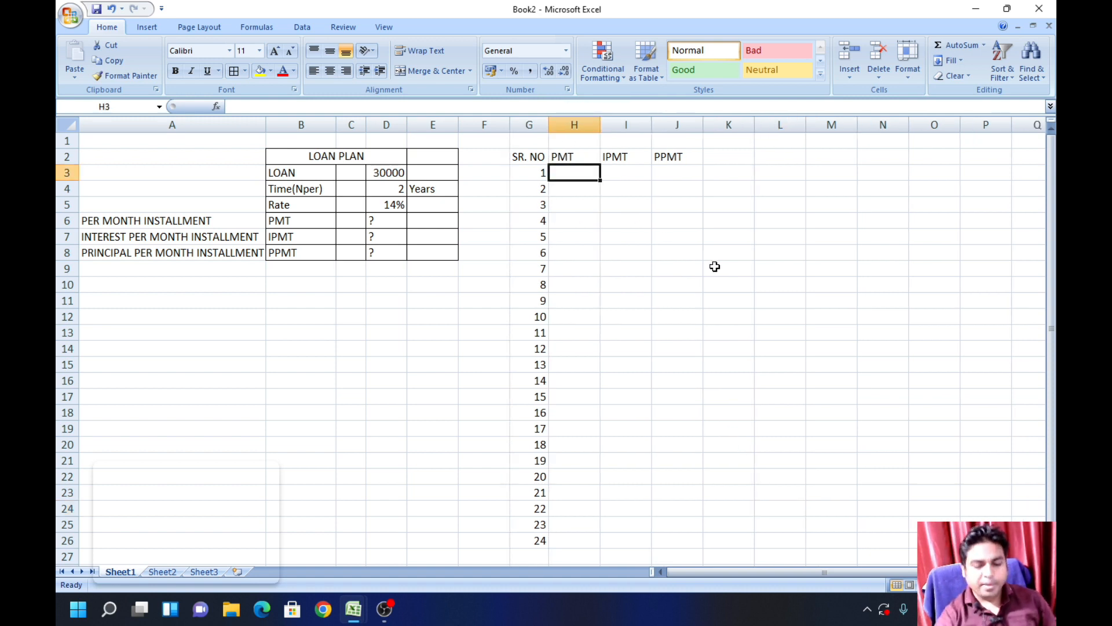
pyautogui.write('=')
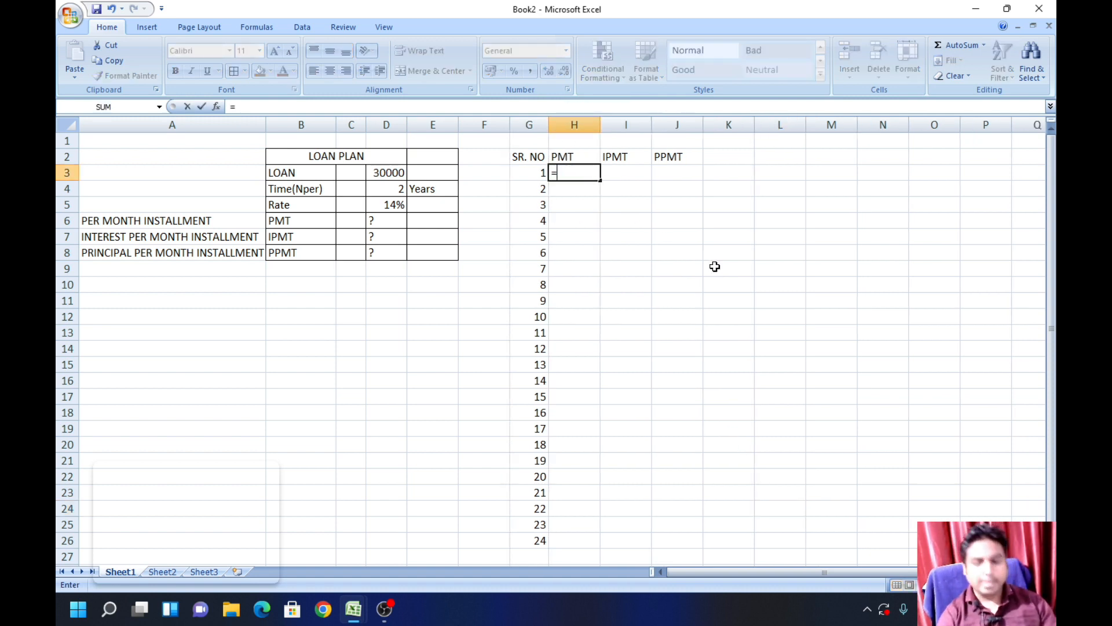
pyautogui.write('PMT(')
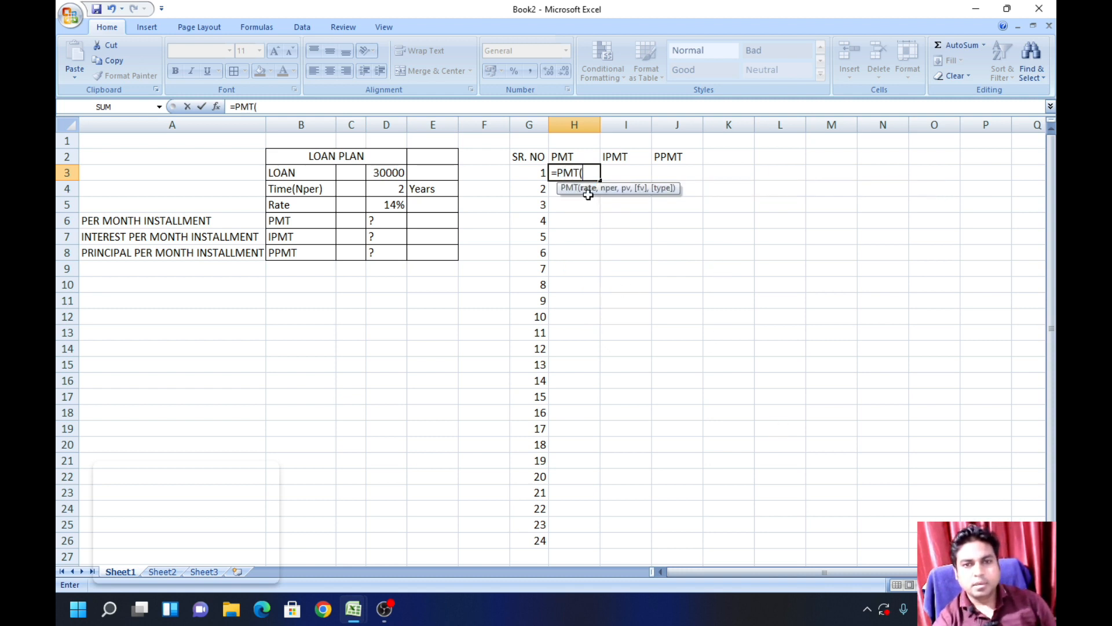
pyautogui.click(394, 206)
pyautogui.write('/12,')
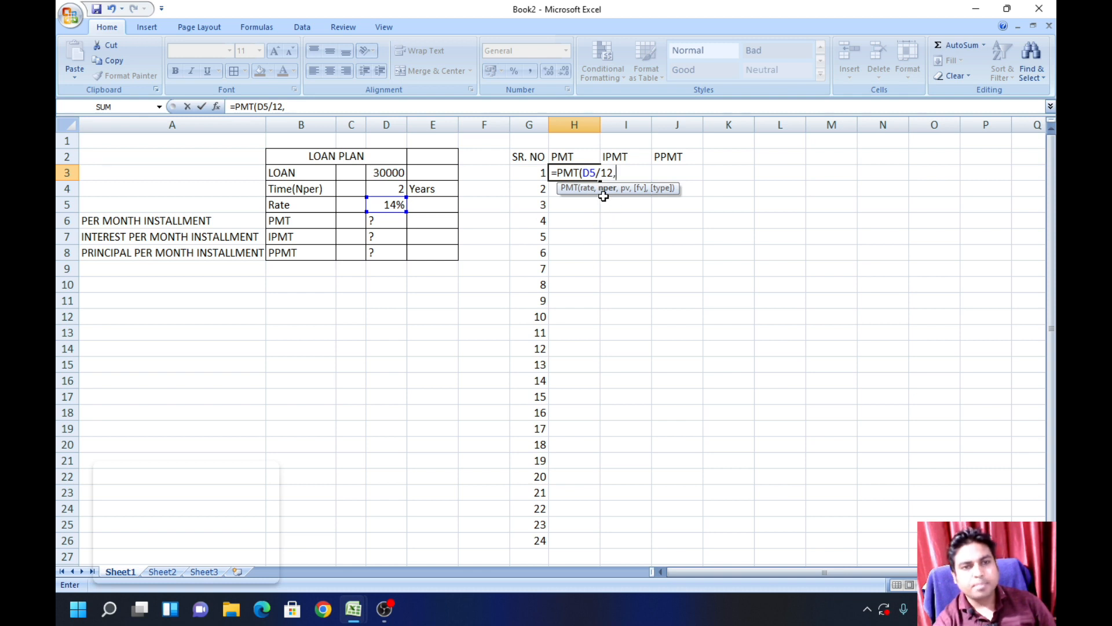
pyautogui.click(390, 189)
pyautogui.write('*12,')
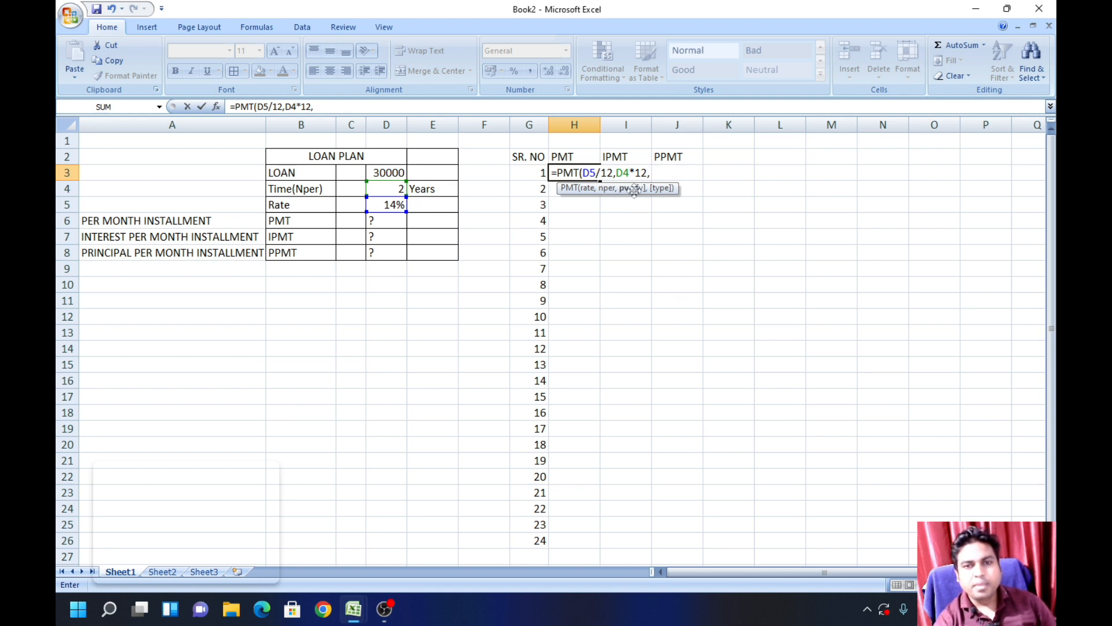
pyautogui.click(390, 174)
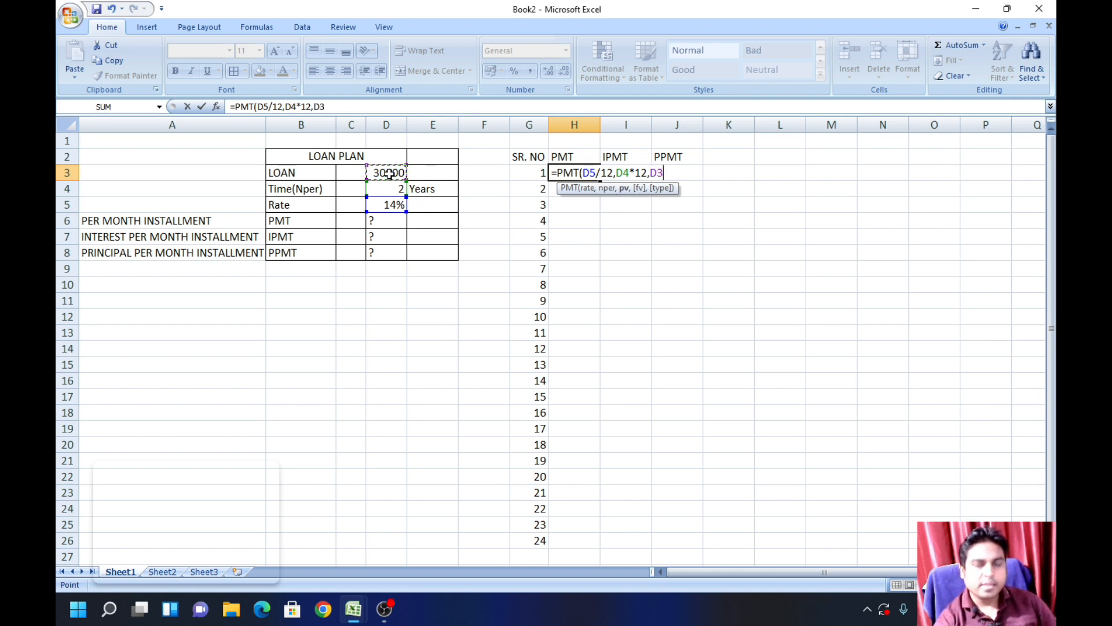
pyautogui.press('Return')
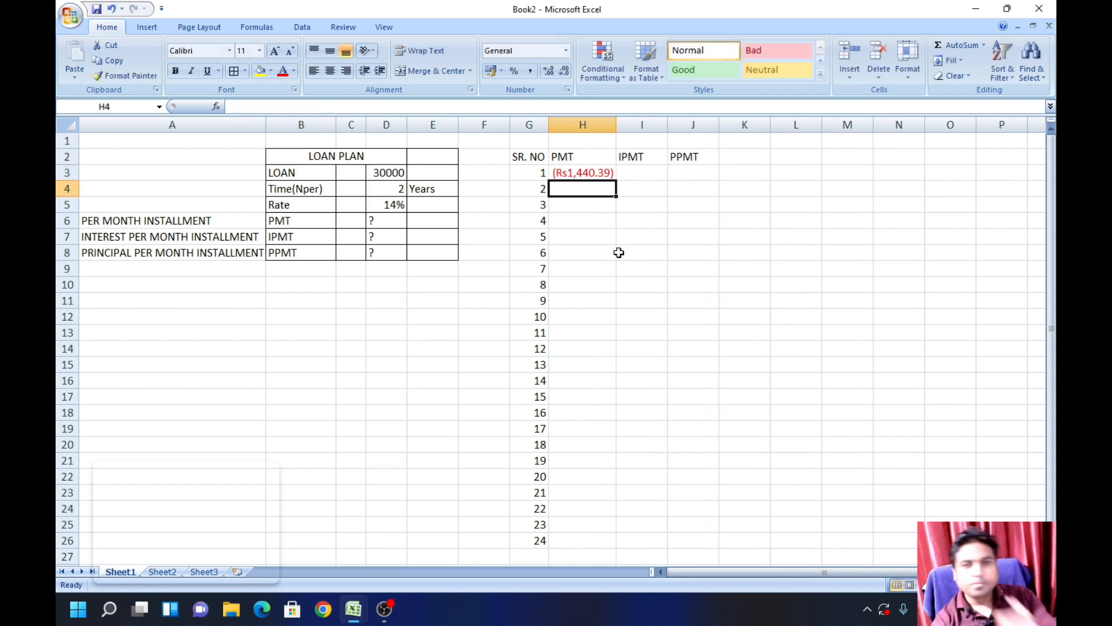
# Step: Widen the PMT column H slightly
pyautogui.click(647, 266)
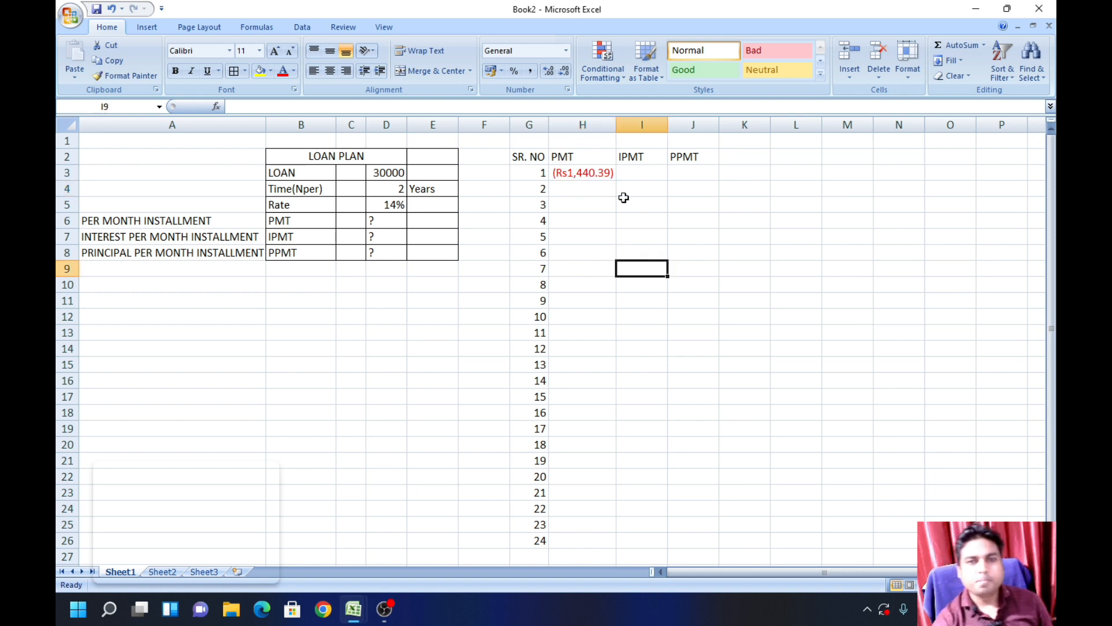
pyautogui.moveTo(616, 126); pyautogui.dragTo(619, 126)
pyautogui.click(636, 209)
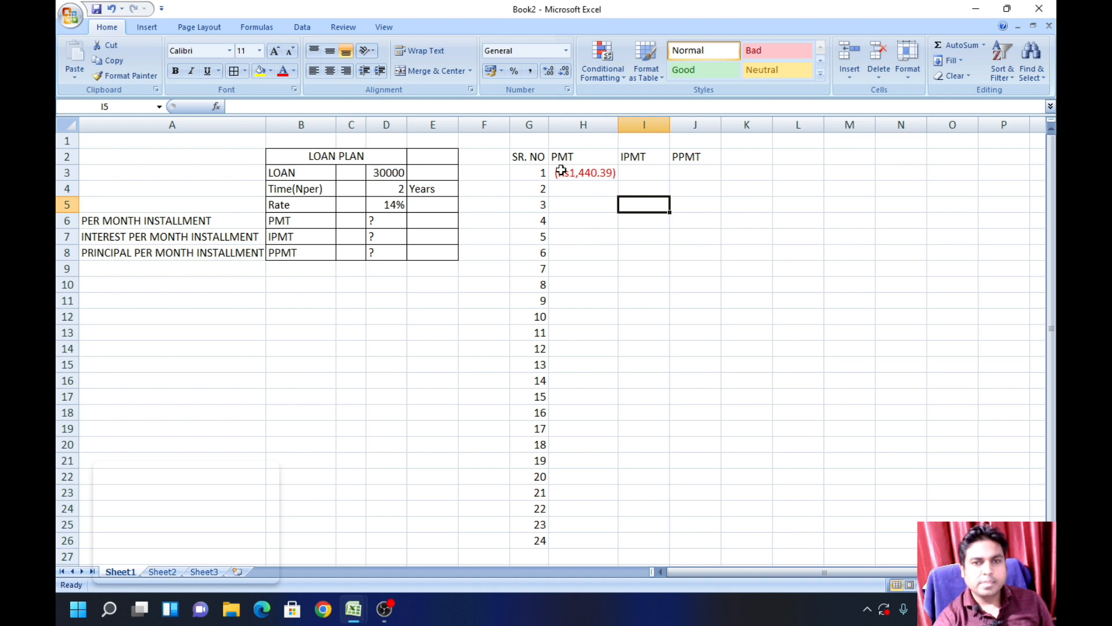
# Step: Negate the loan amount in the H3 formula so it reads =PMT(D5/12,D4*12,-D3)
pyautogui.doubleClick(601, 173)
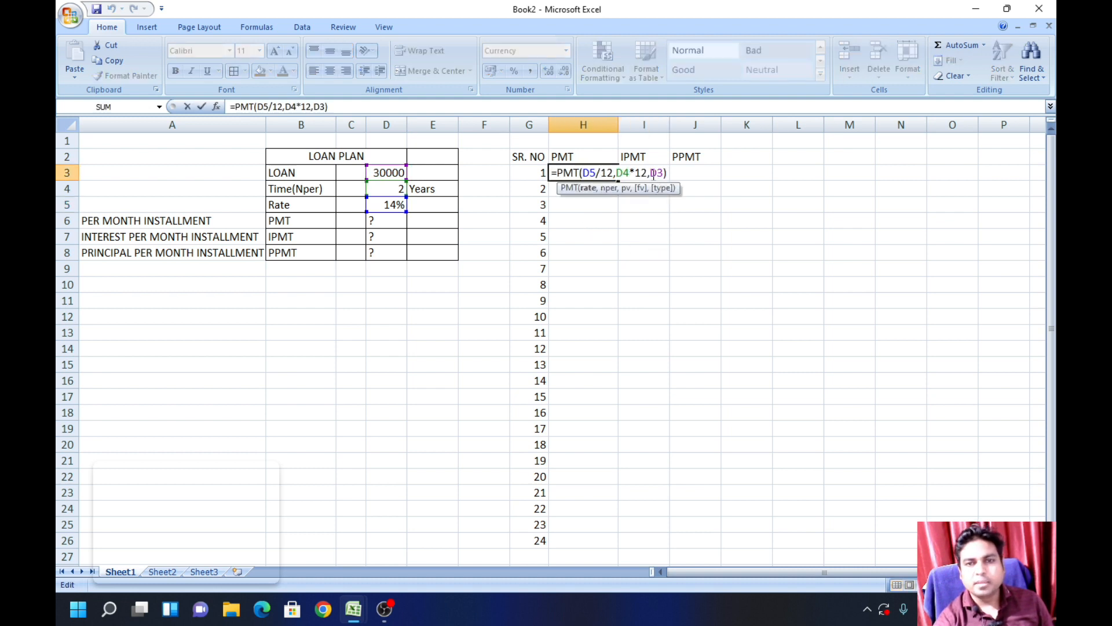
pyautogui.click(653, 173)
pyautogui.write('-')
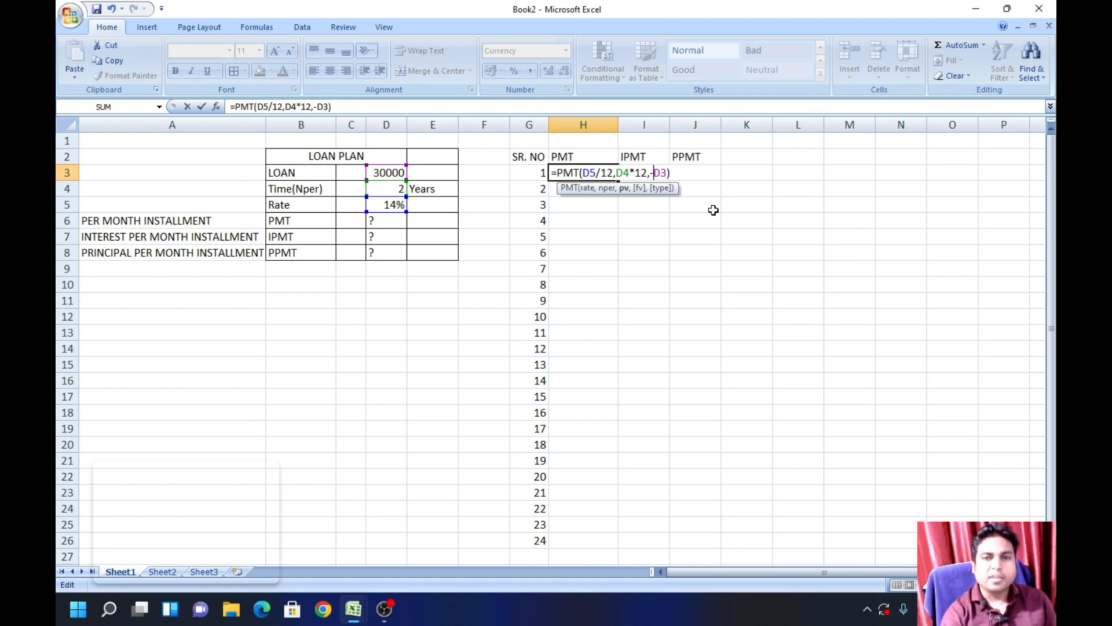
pyautogui.press('Return')
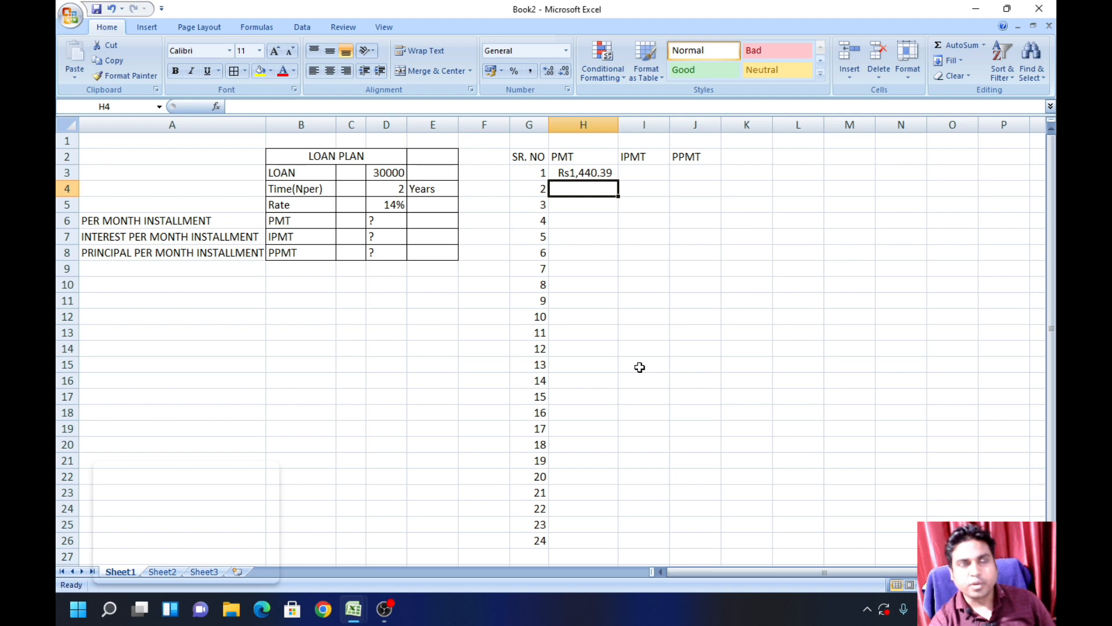
# Step: Try to fill the PMT formula from H3 down to H21 and inspect the copied formula in H13
pyautogui.click(591, 174)
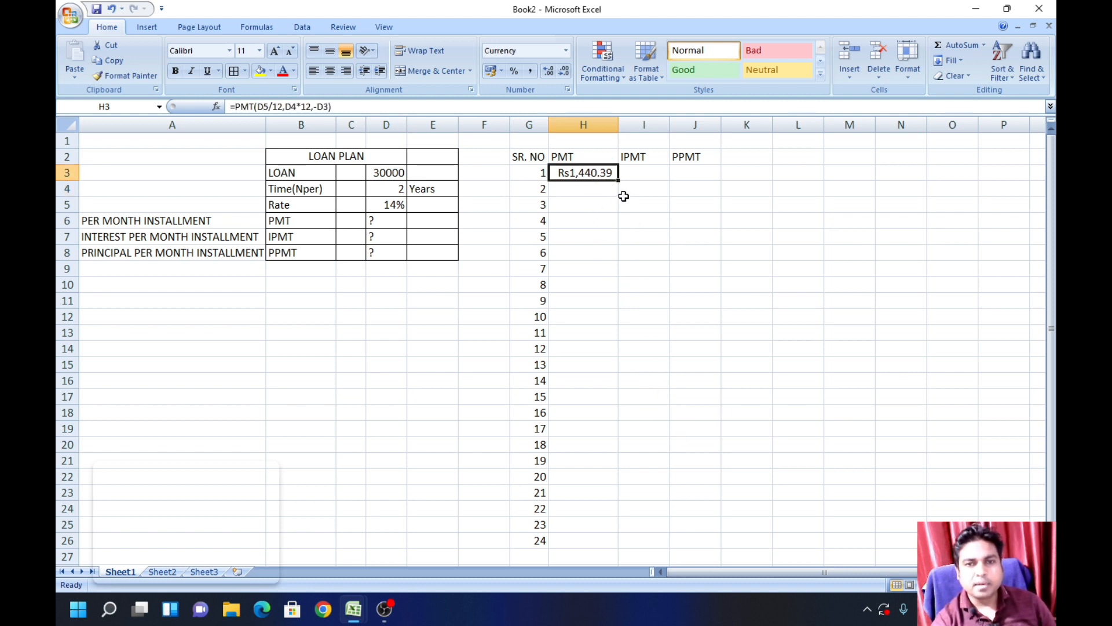
pyautogui.moveTo(620, 201); pyautogui.dragTo(619, 468)
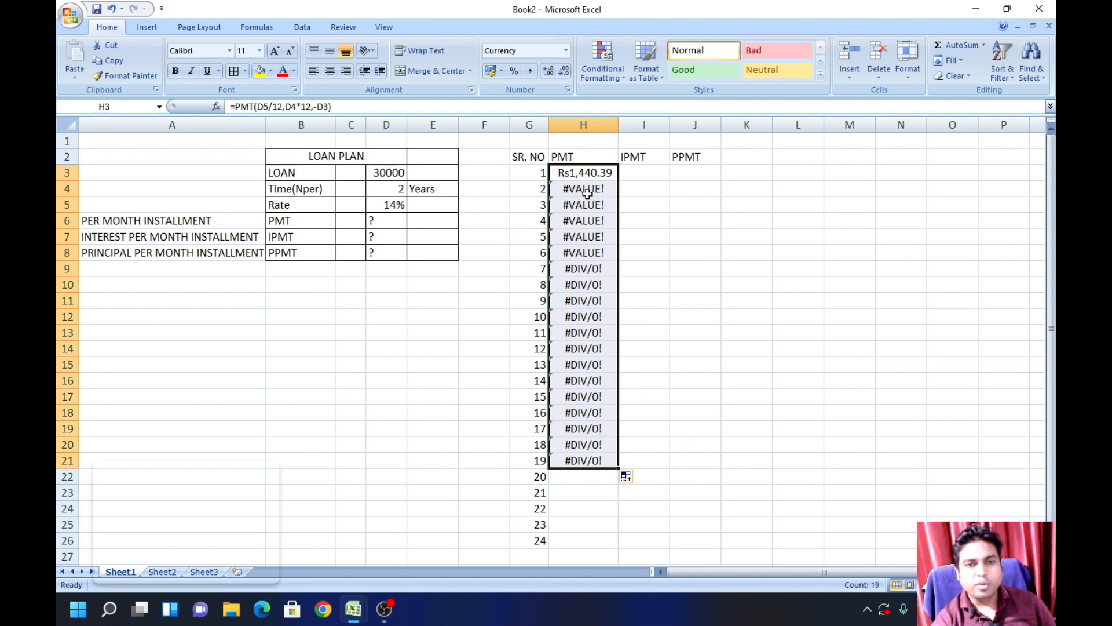
pyautogui.click(652, 394)
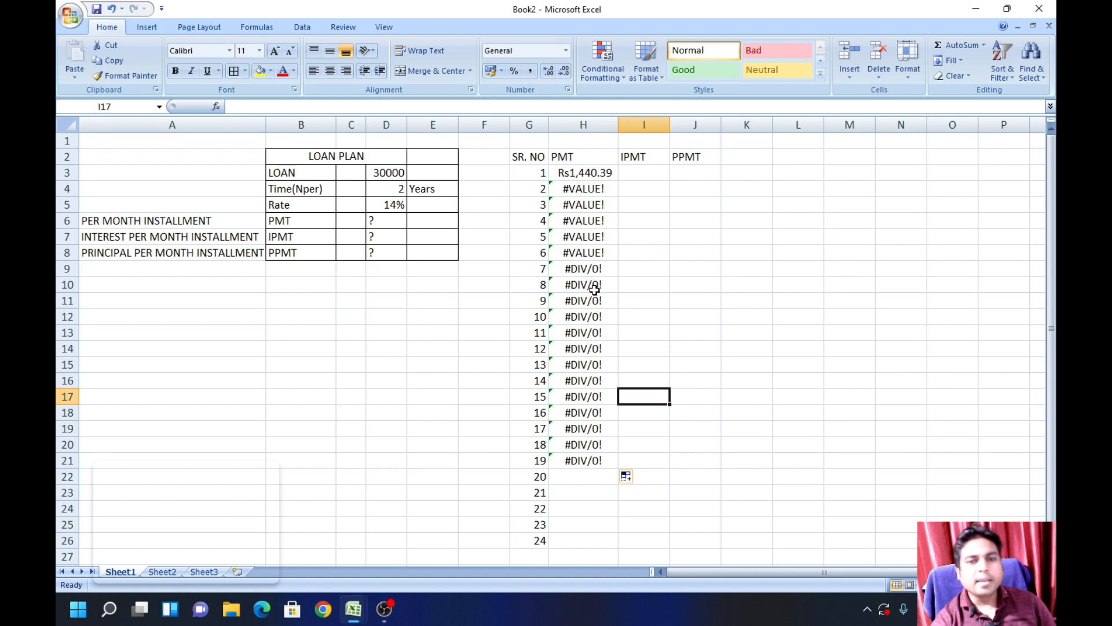
pyautogui.click(748, 397)
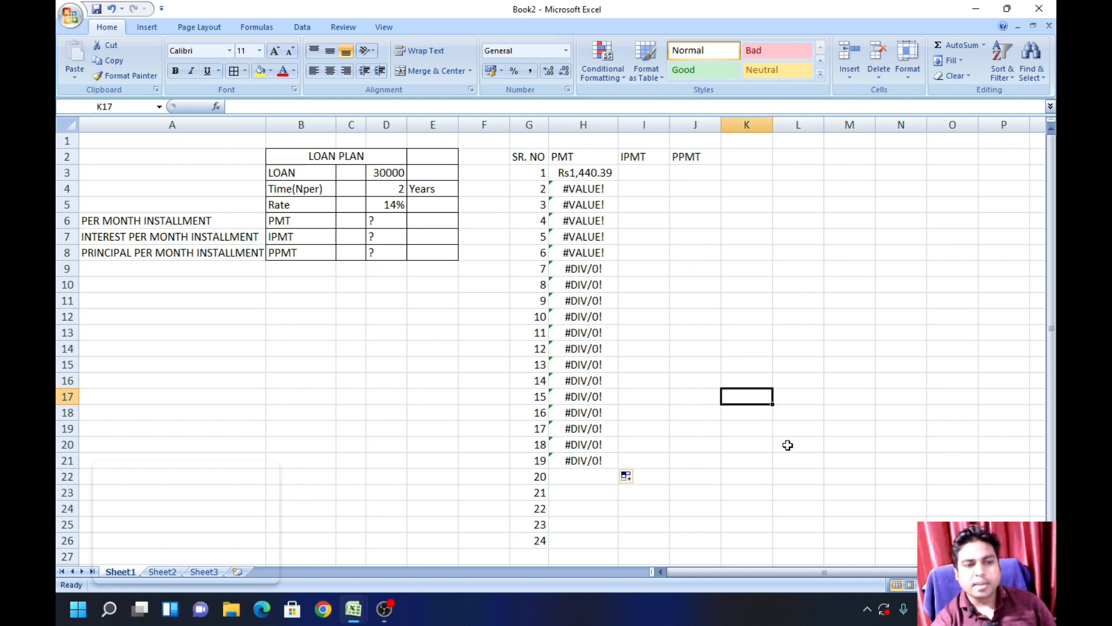
pyautogui.doubleClick(588, 333)
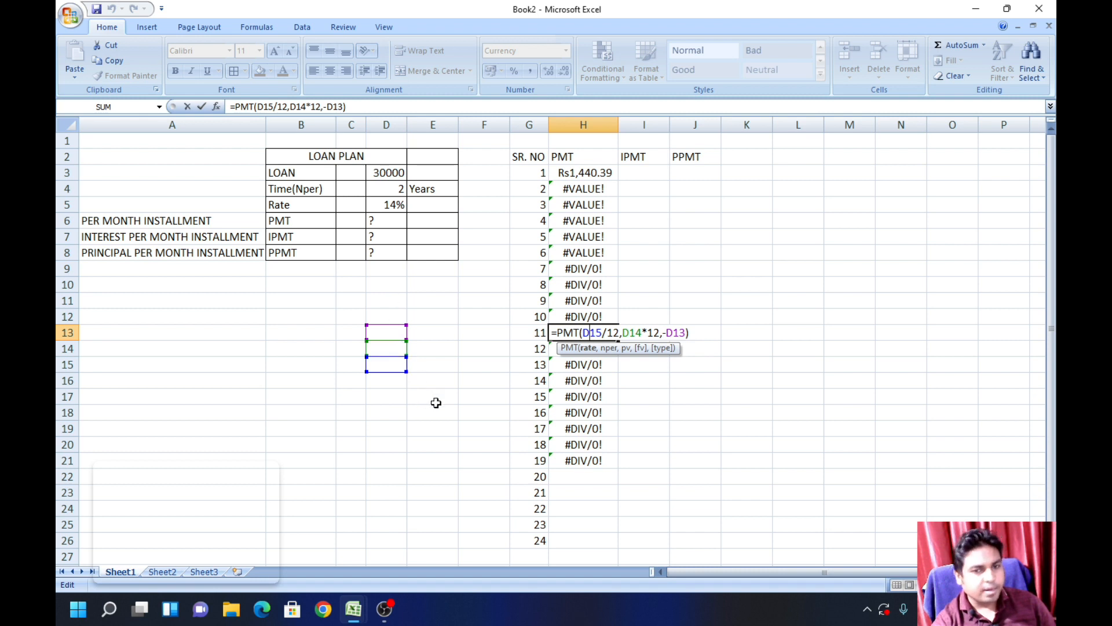
pyautogui.press('Escape')
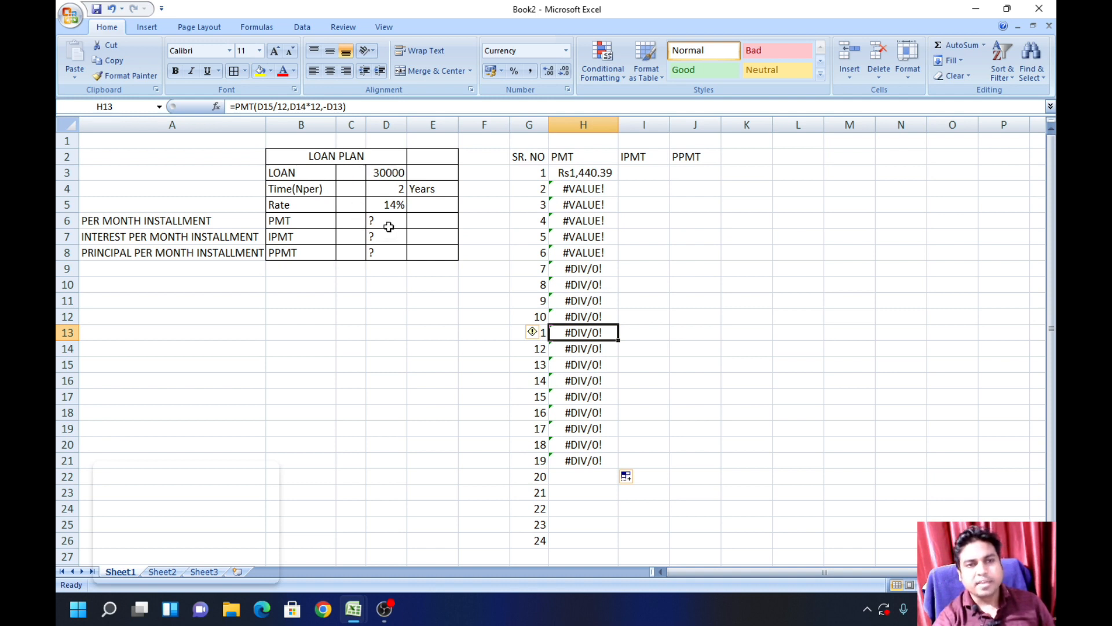
# Step: Make the cell references in the H3 formula absolute so it reads =PMT($D$5/12,$D$4*12,-$D$3)
pyautogui.doubleClick(587, 177)
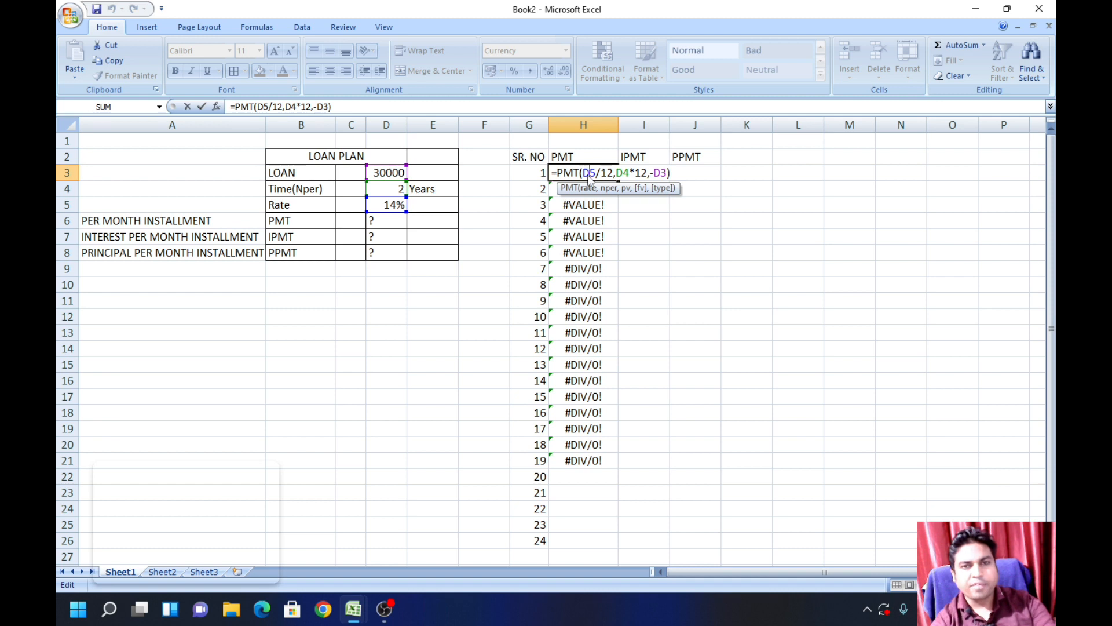
pyautogui.press('F4')
pyautogui.click(637, 175)
pyautogui.press('F4')
pyautogui.click(693, 173)
pyautogui.press('F4')
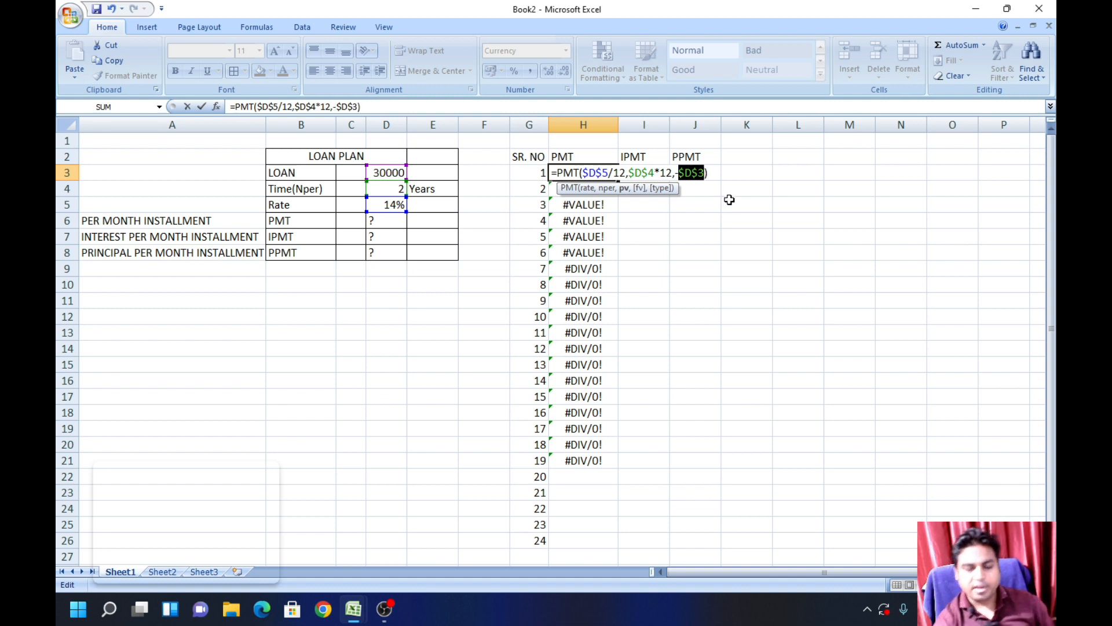
pyautogui.press('Return')
# Step: Fill the PMT formula from H3 down through H26 for all 24 installments
pyautogui.click(586, 174)
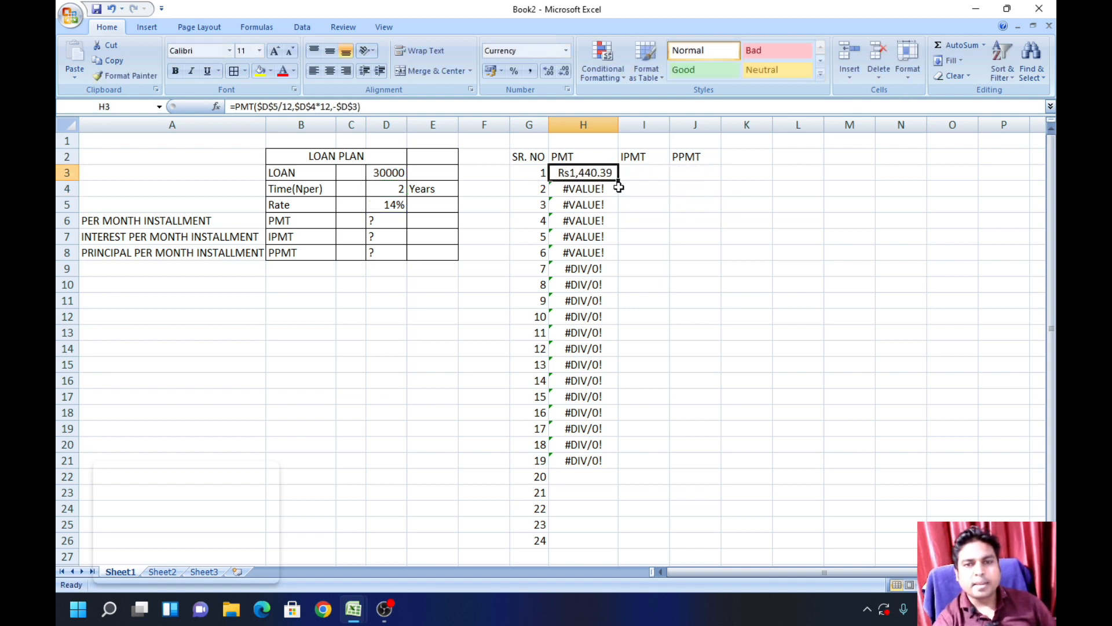
pyautogui.moveTo(619, 181); pyautogui.dragTo(617, 545)
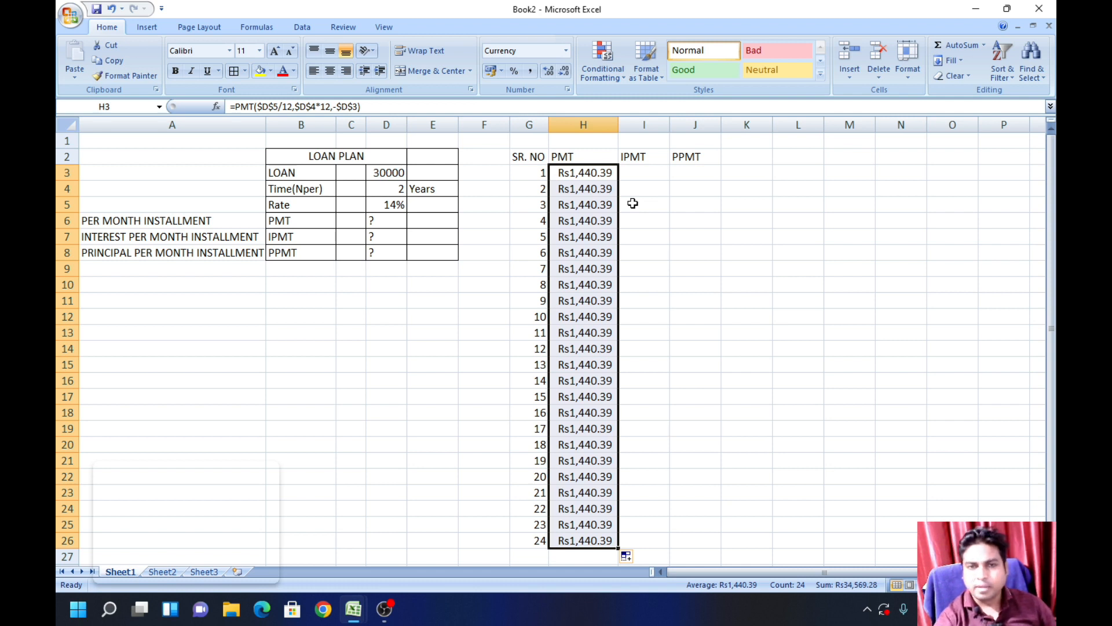
pyautogui.click(695, 236)
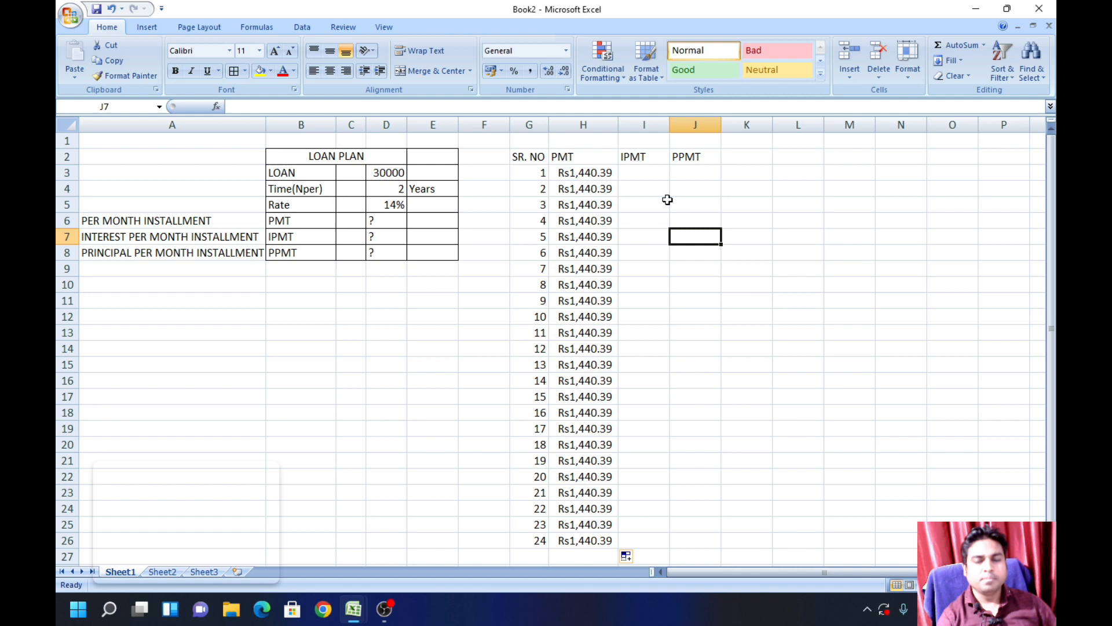
# Step: Write the monthly interest formula =IPMT(D5/12,G3,D4*12,D3) in I3
pyautogui.click(652, 169)
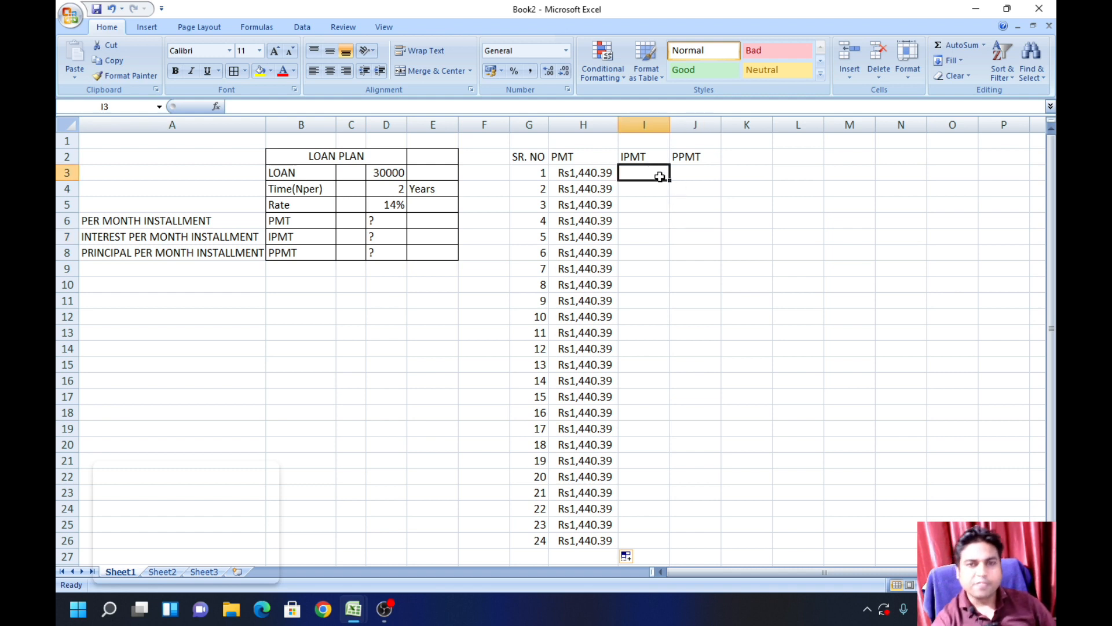
pyautogui.write('=')
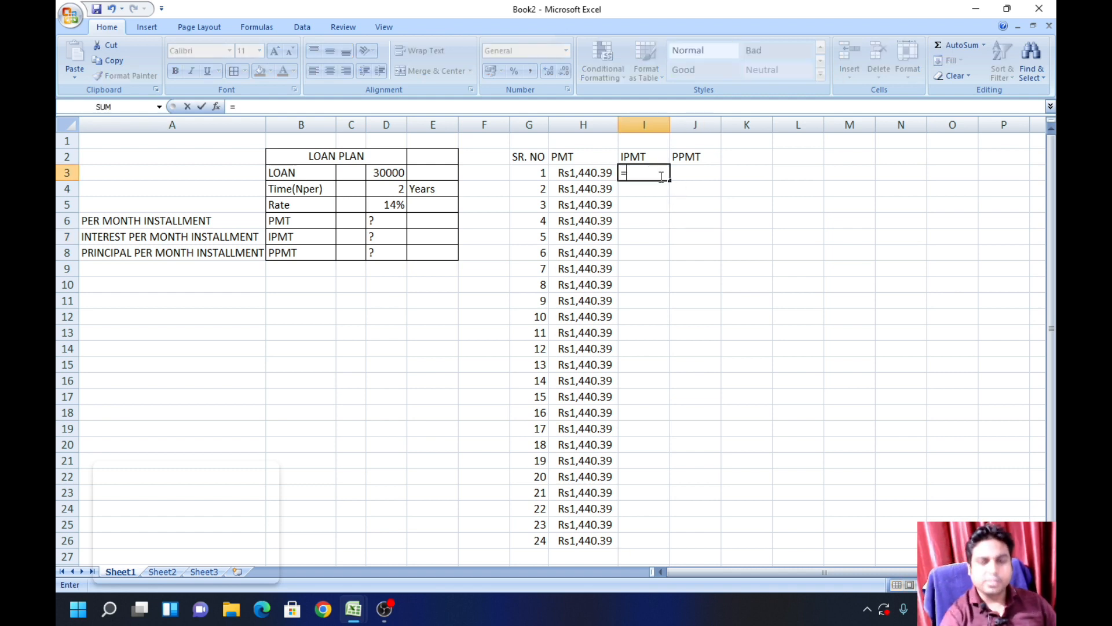
pyautogui.write('IPM')
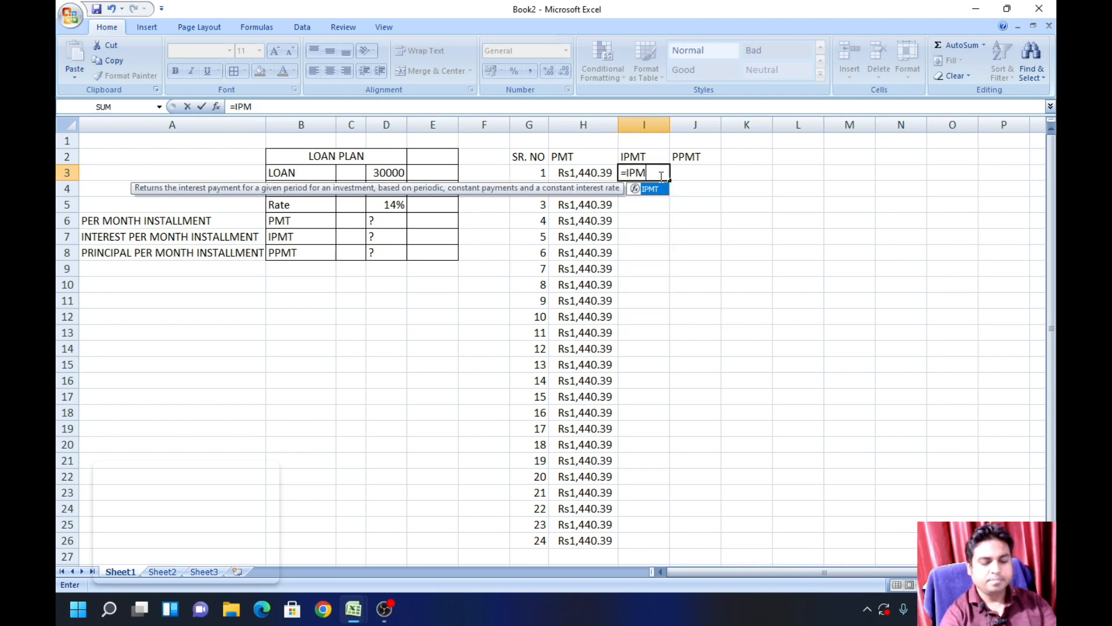
pyautogui.write('T(')
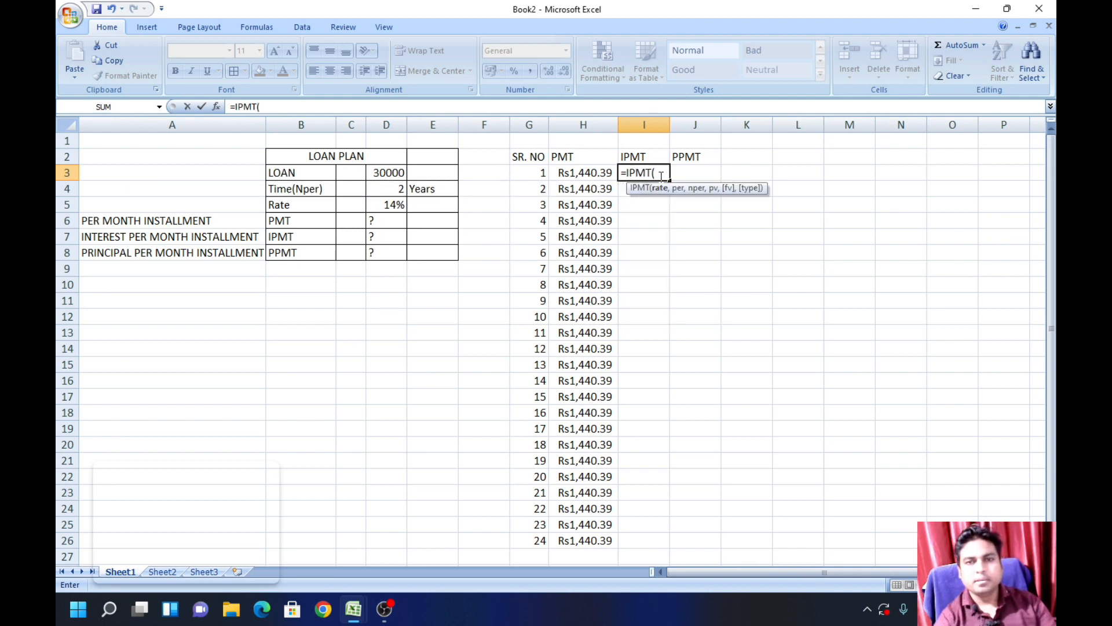
pyautogui.click(393, 205)
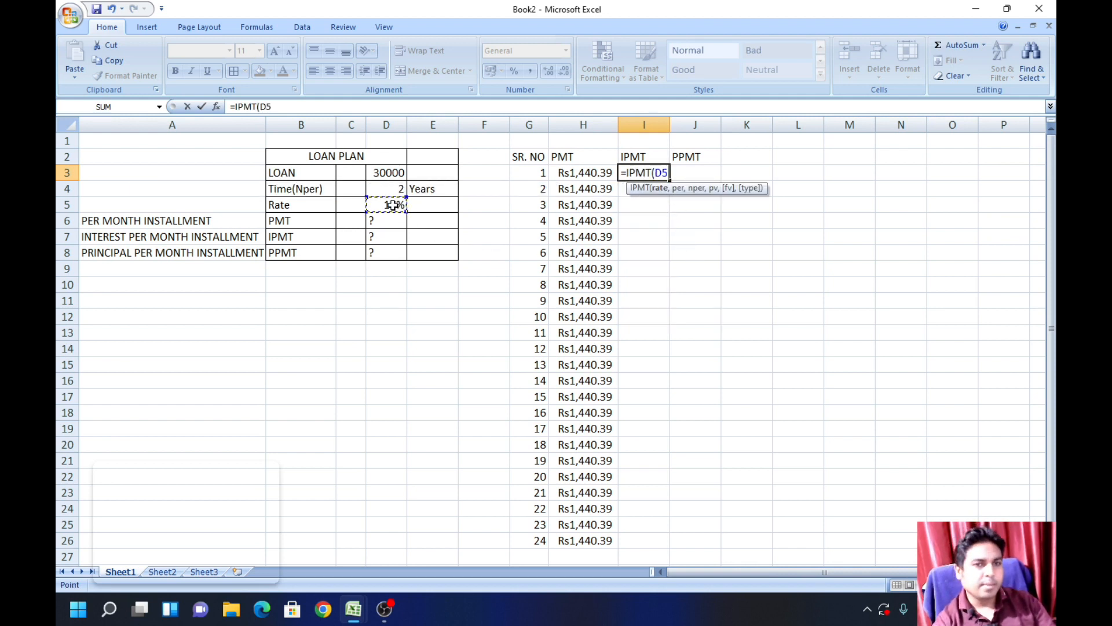
pyautogui.write('/12,')
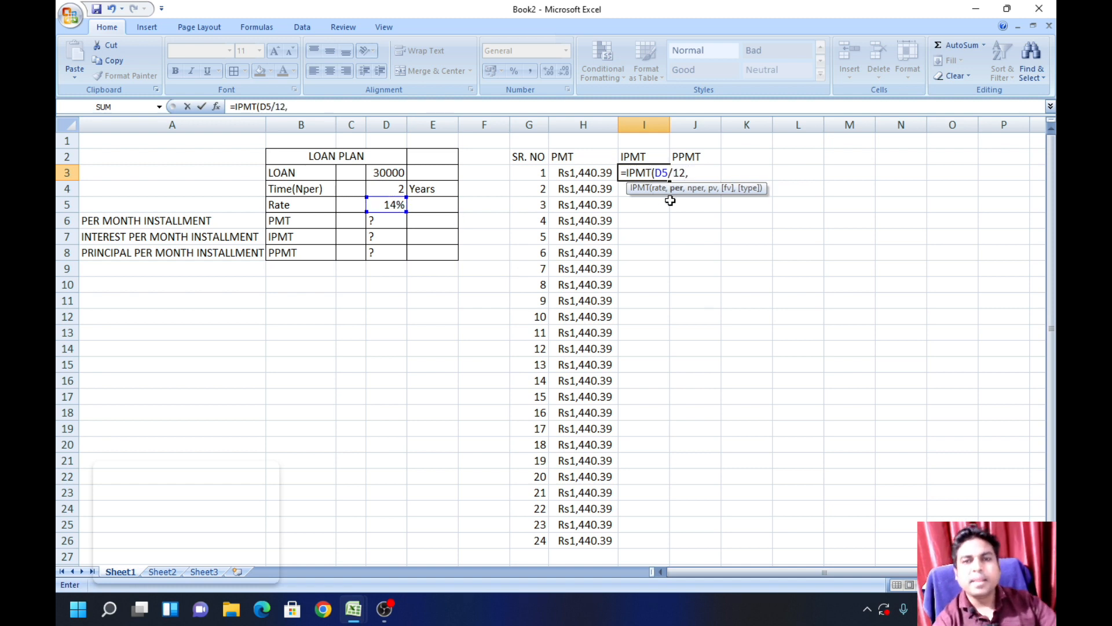
pyautogui.click(533, 173)
pyautogui.write(',')
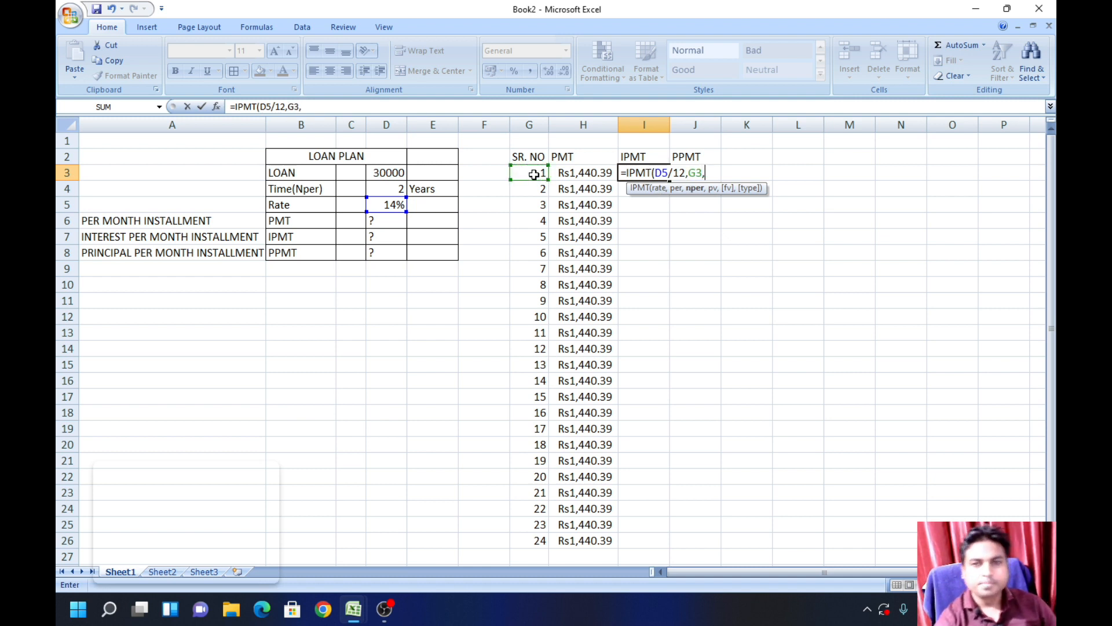
pyautogui.click(392, 189)
pyautogui.write('*')
pyautogui.write('12,')
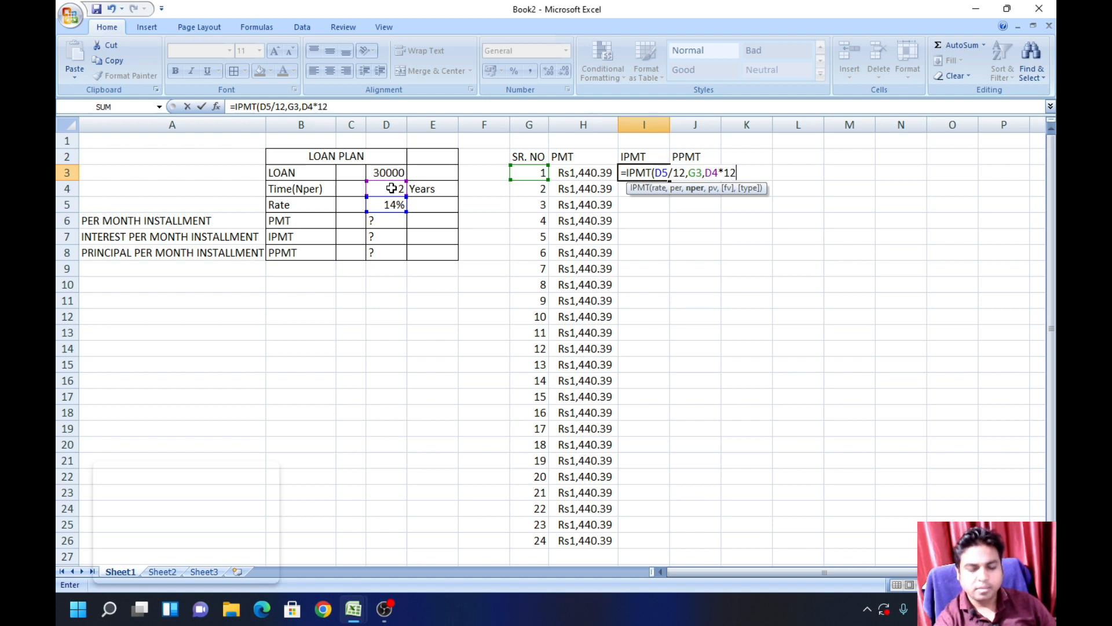
pyautogui.click(397, 173)
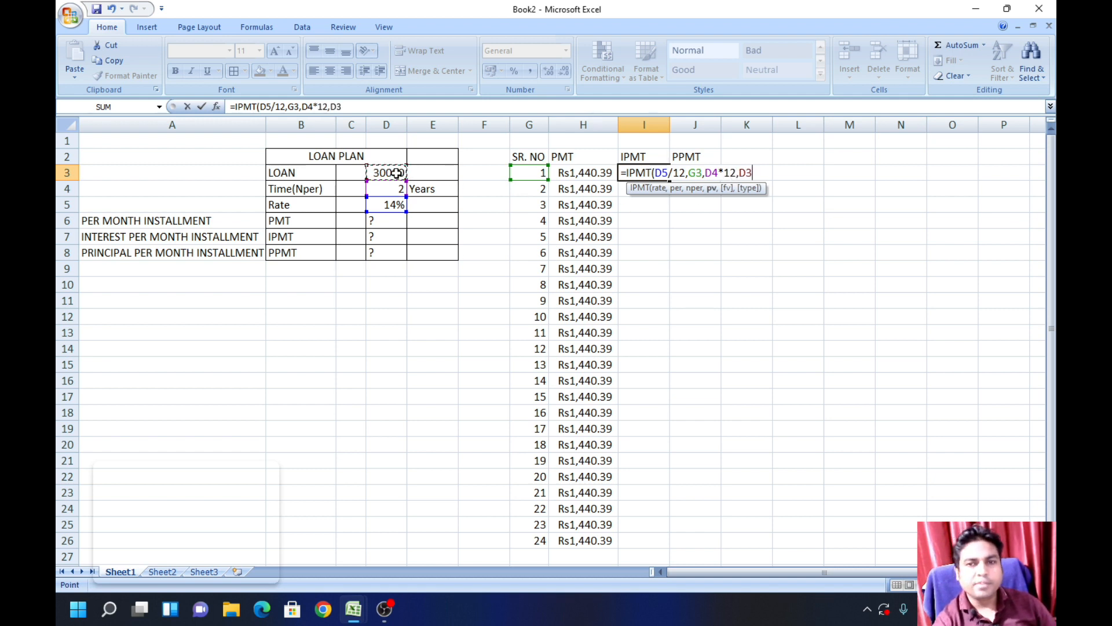
pyautogui.write(')')
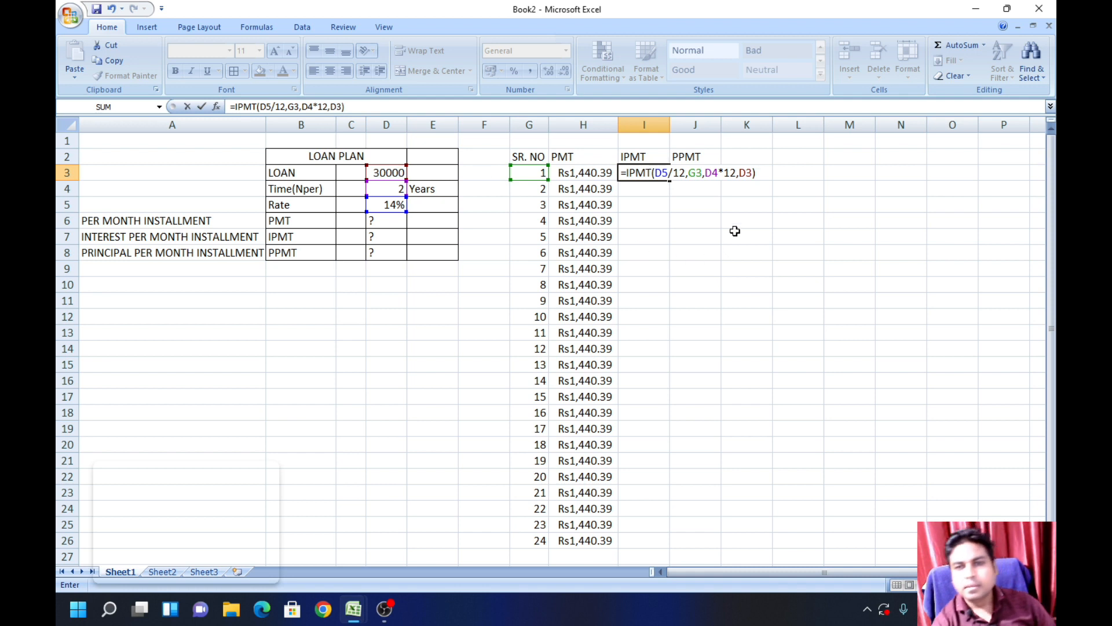
# Step: Negate the loan amount and lock the column D references in I3 so it reads =IPMT($D$5/12,G3,$D$4*12,-$D$3)
pyautogui.click(741, 174)
pyautogui.write('-')
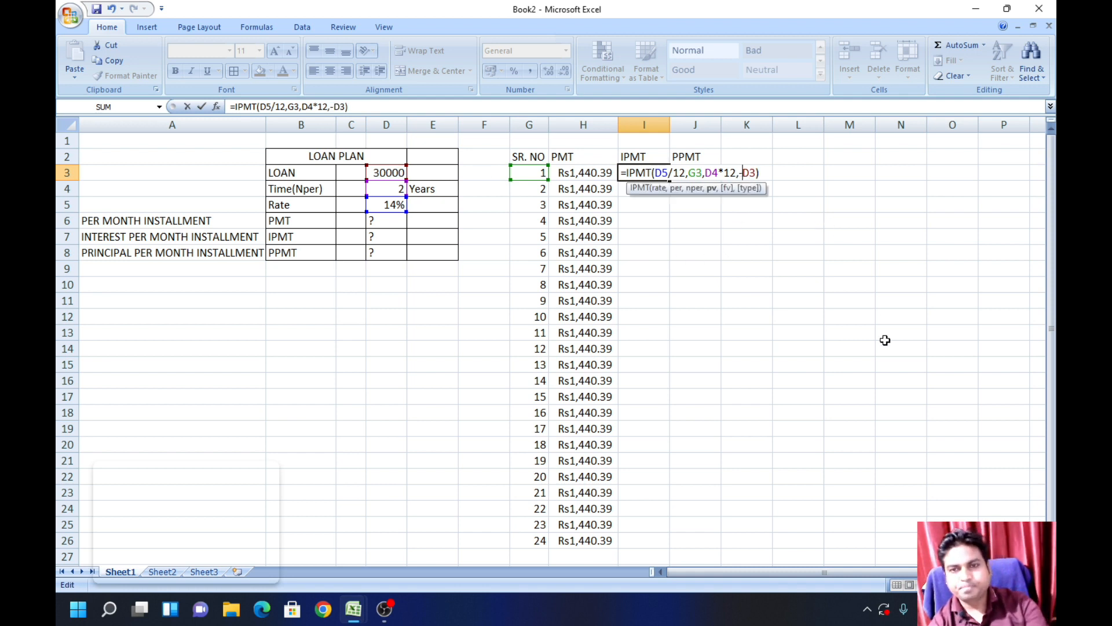
pyautogui.click(663, 174)
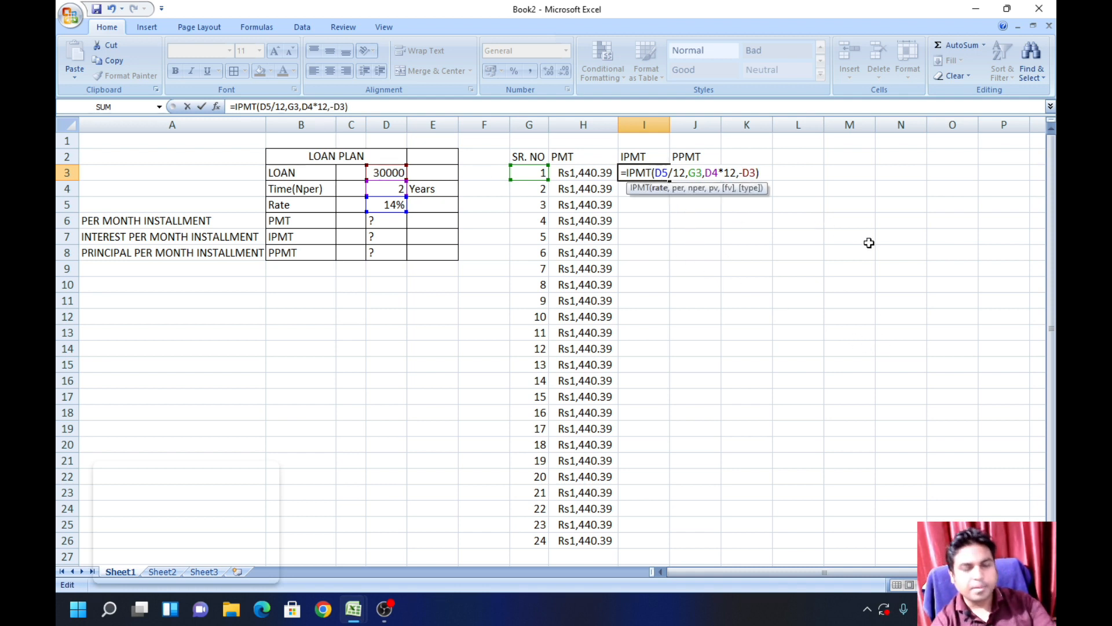
pyautogui.press('F4')
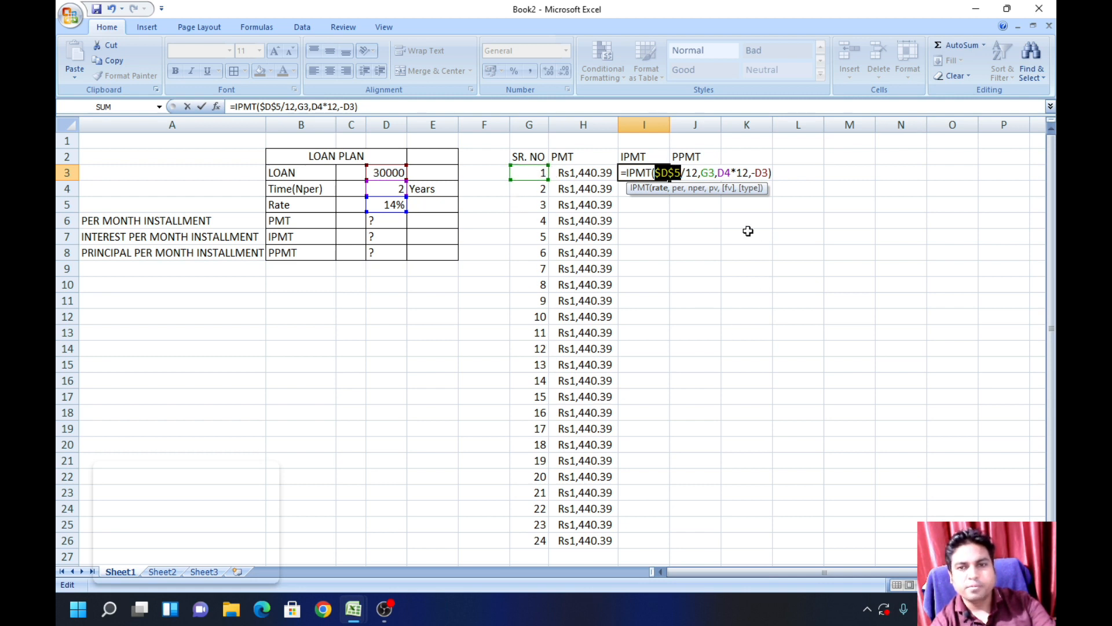
pyautogui.click(724, 174)
pyautogui.press('F4')
pyautogui.click(775, 177)
pyautogui.press('F4')
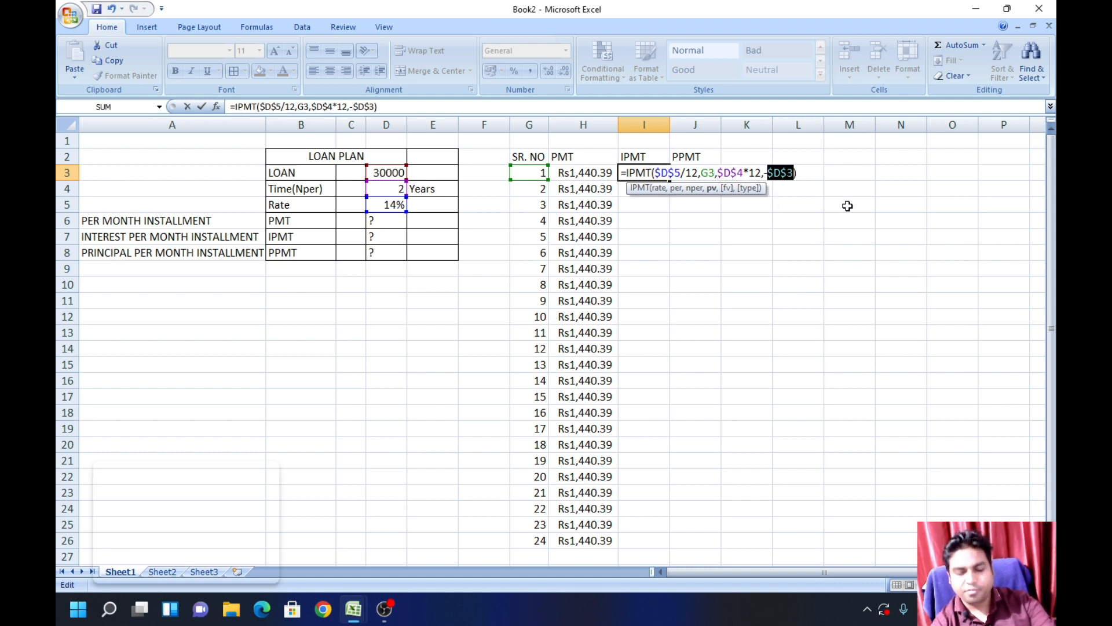
pyautogui.press('Return')
# Step: Fill the IPMT formula from I3 down through I26 and review the monthly interest amounts
pyautogui.click(637, 173)
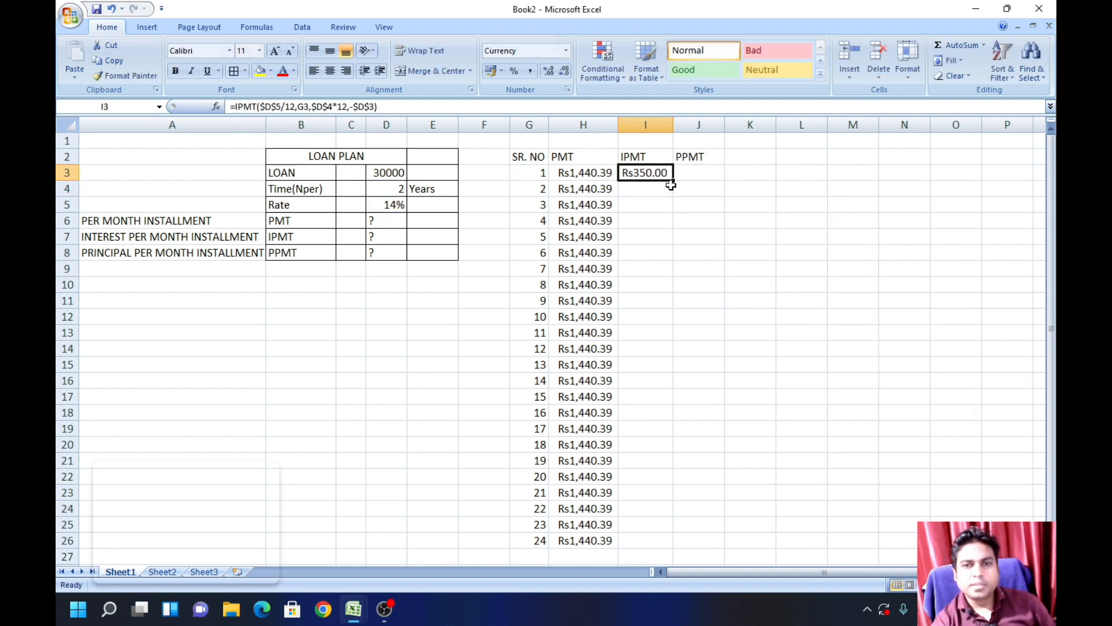
pyautogui.moveTo(673, 180); pyautogui.dragTo(674, 548)
pyautogui.click(762, 512)
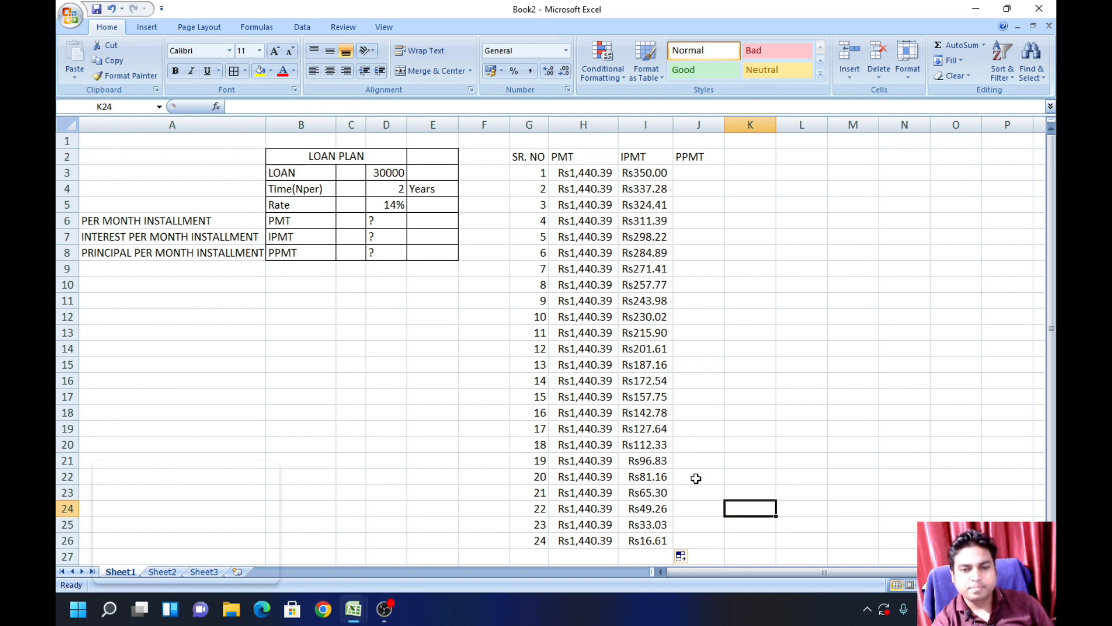
pyautogui.scroll(-1, 695, 477)
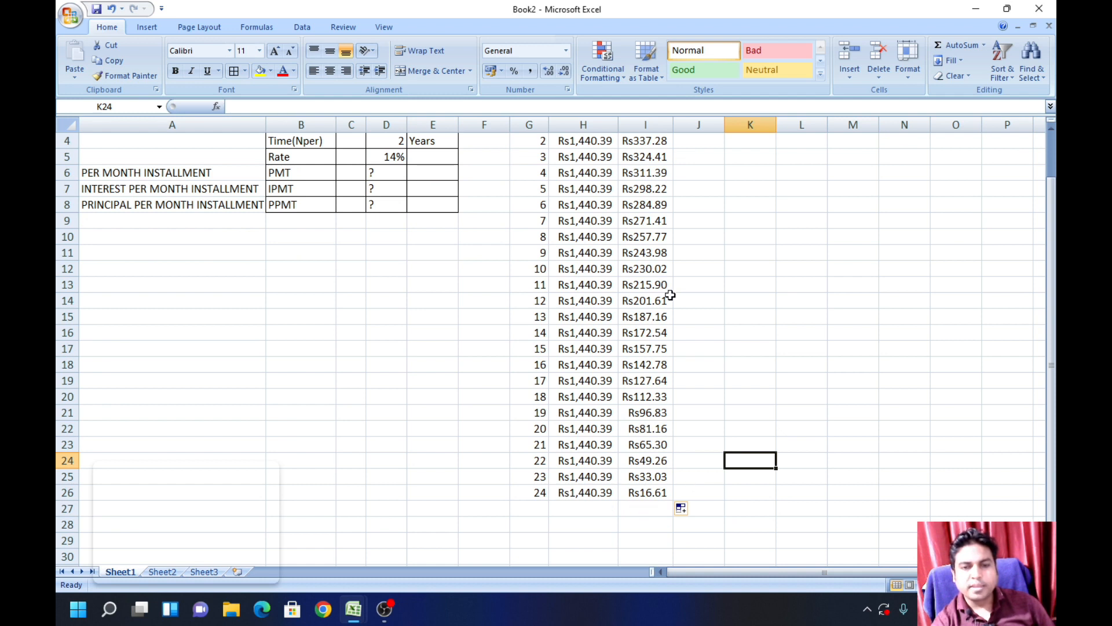
pyautogui.scroll(1, 823, 425)
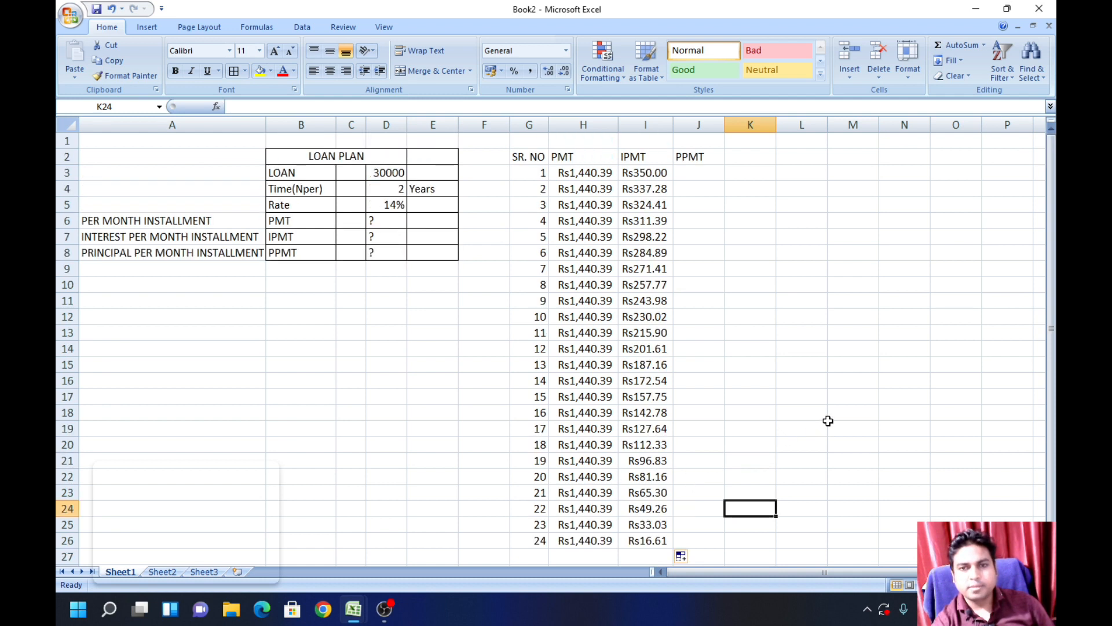
# Step: Write the monthly principal formula =PPMT(D5/12,G3,D4*12,D3) in J3
pyautogui.click(698, 175)
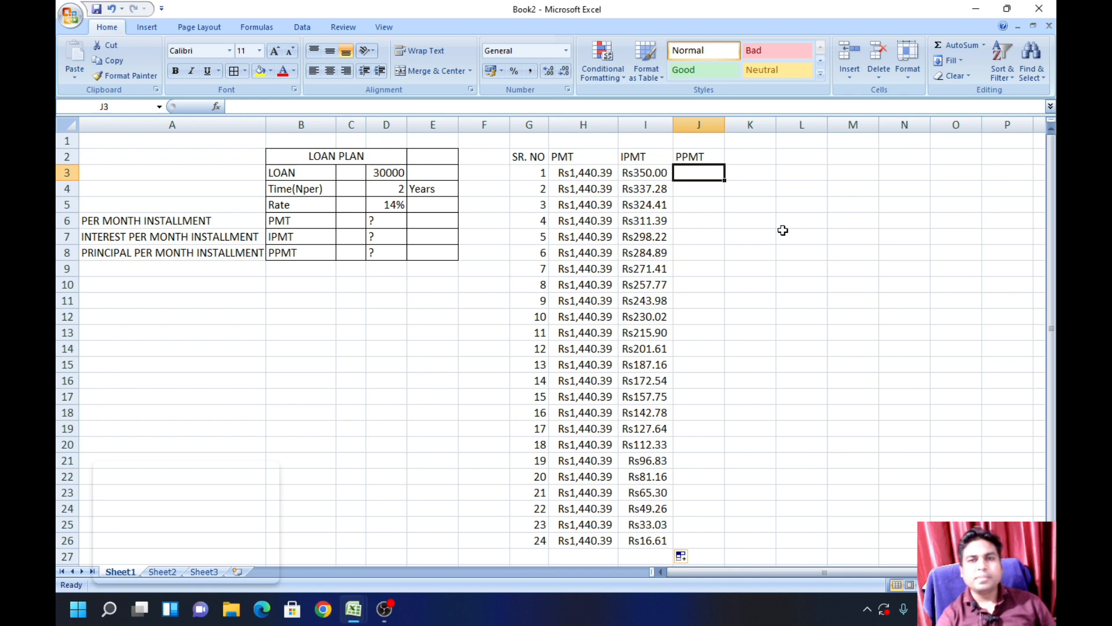
pyautogui.write('=')
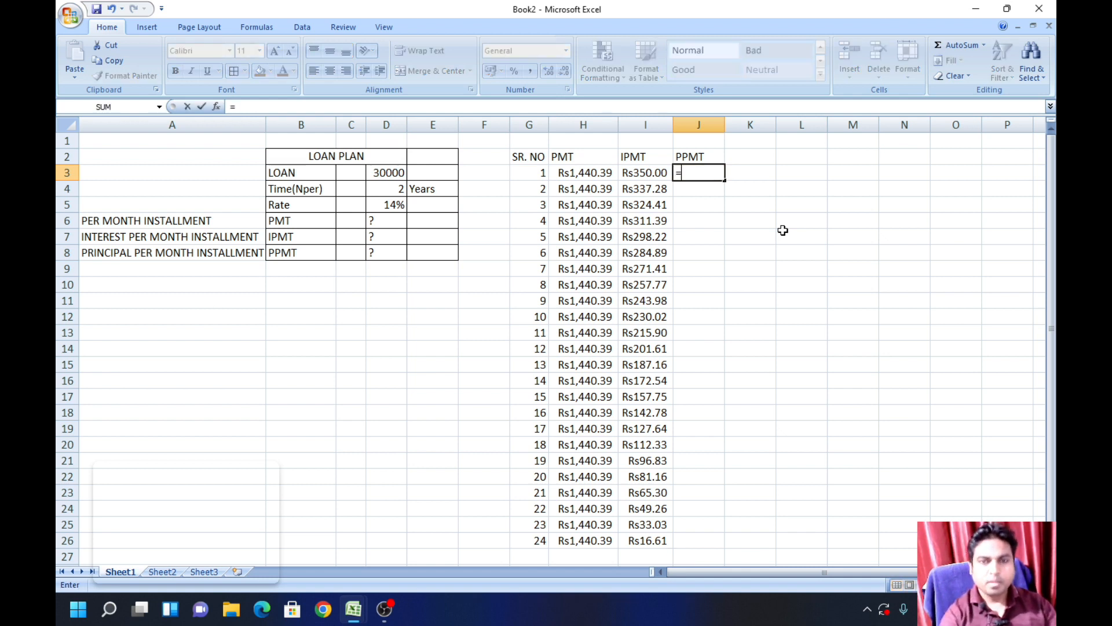
pyautogui.write('PM')
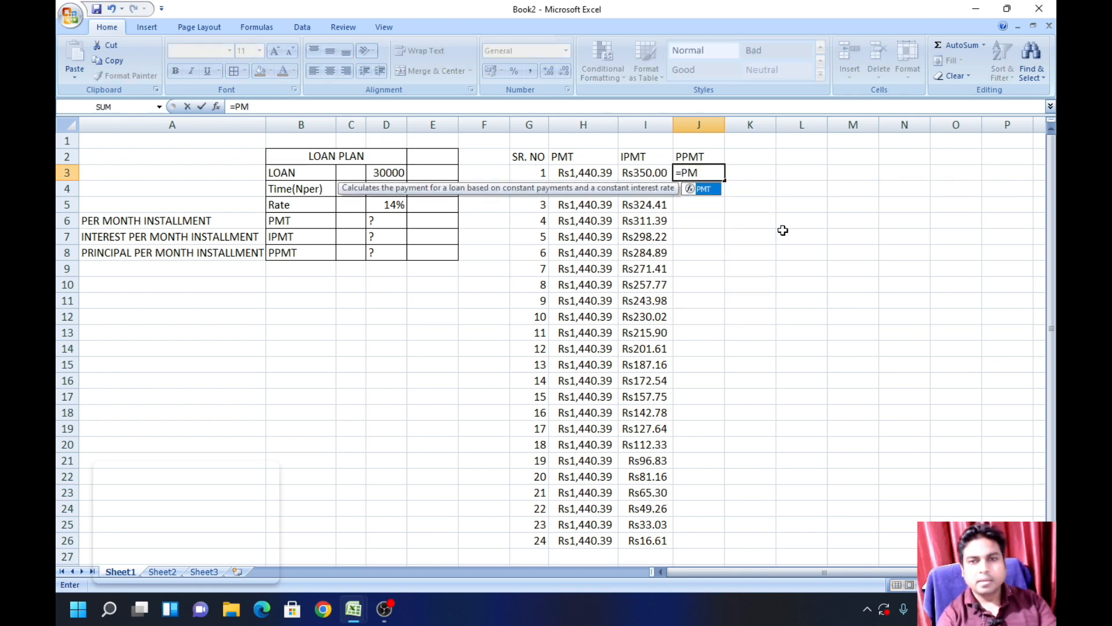
pyautogui.press('BackSpace')
pyautogui.press('BackSpace')
pyautogui.write('PP')
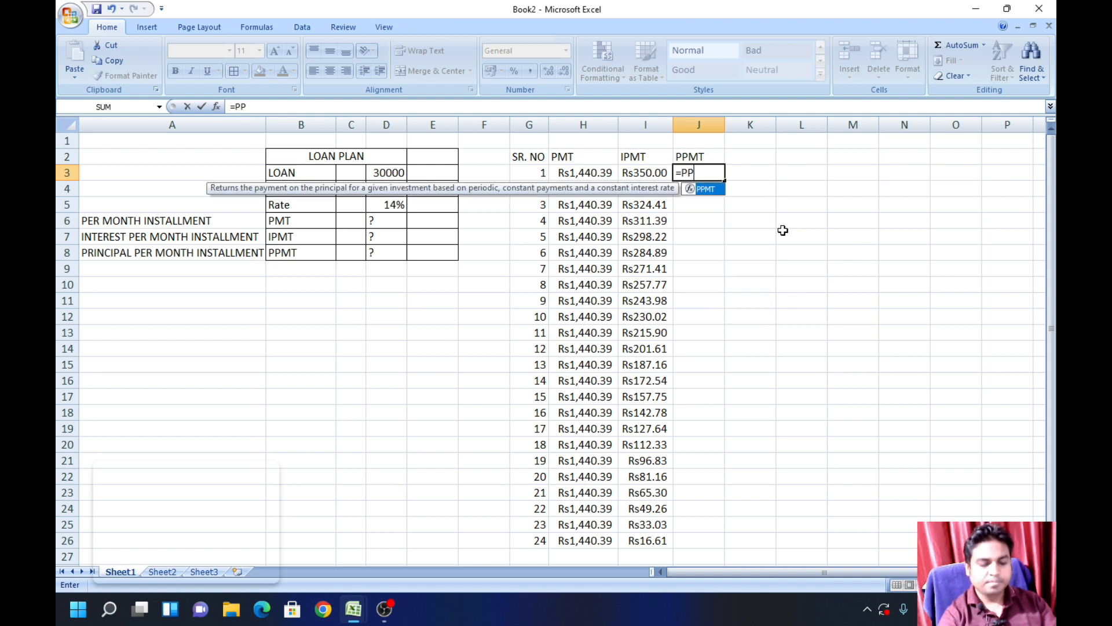
pyautogui.write('MT(')
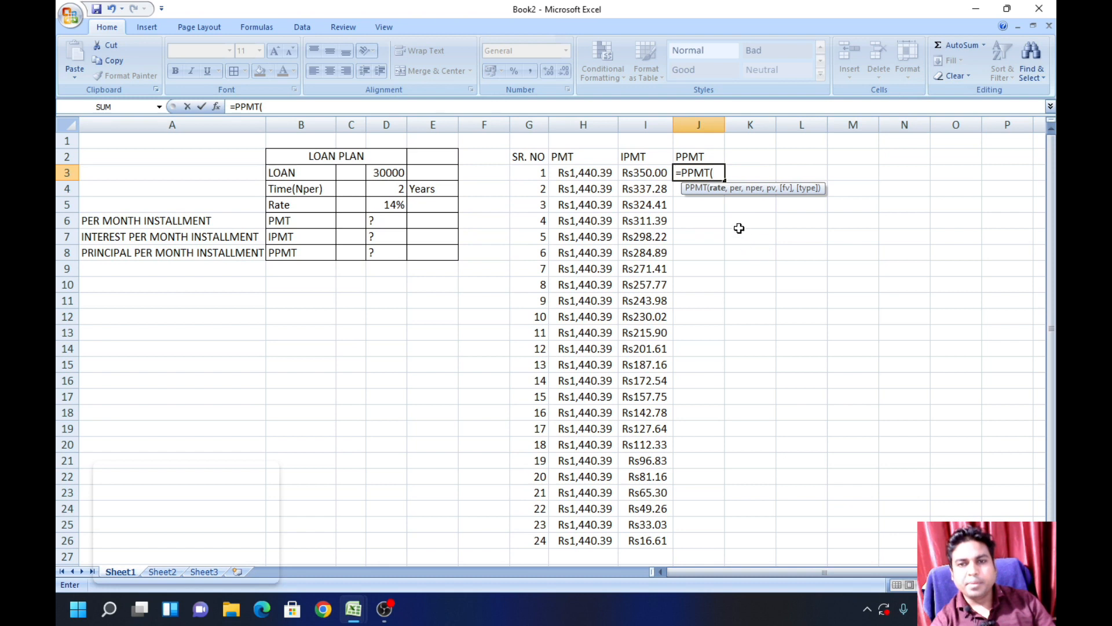
pyautogui.click(397, 203)
pyautogui.write('/12,')
pyautogui.click(524, 169)
pyautogui.write(',')
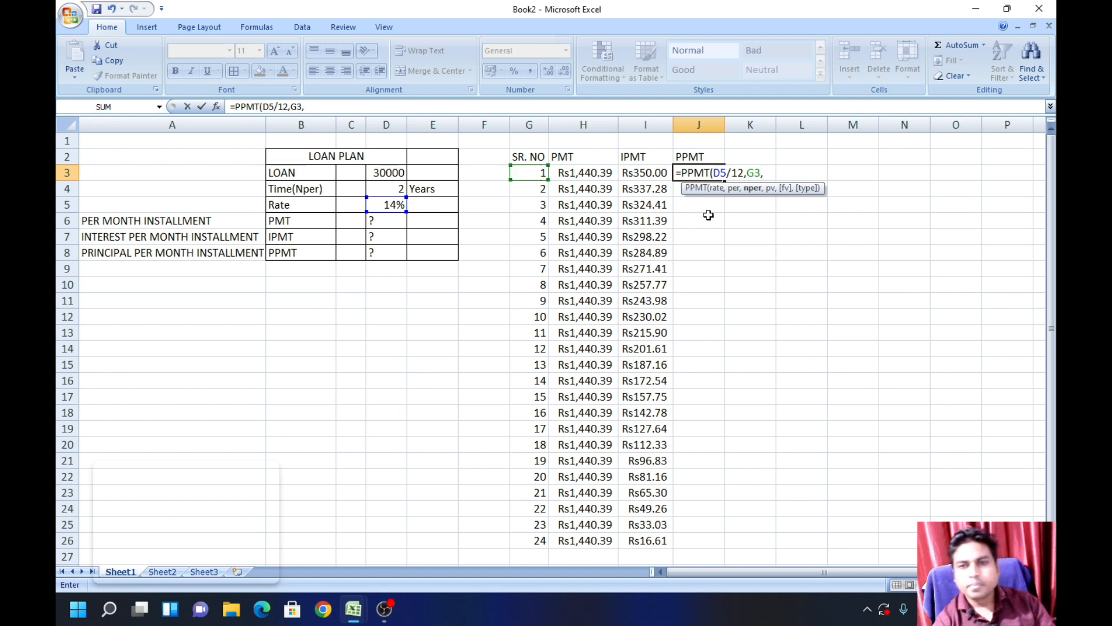
pyautogui.click(373, 190)
pyautogui.write('*')
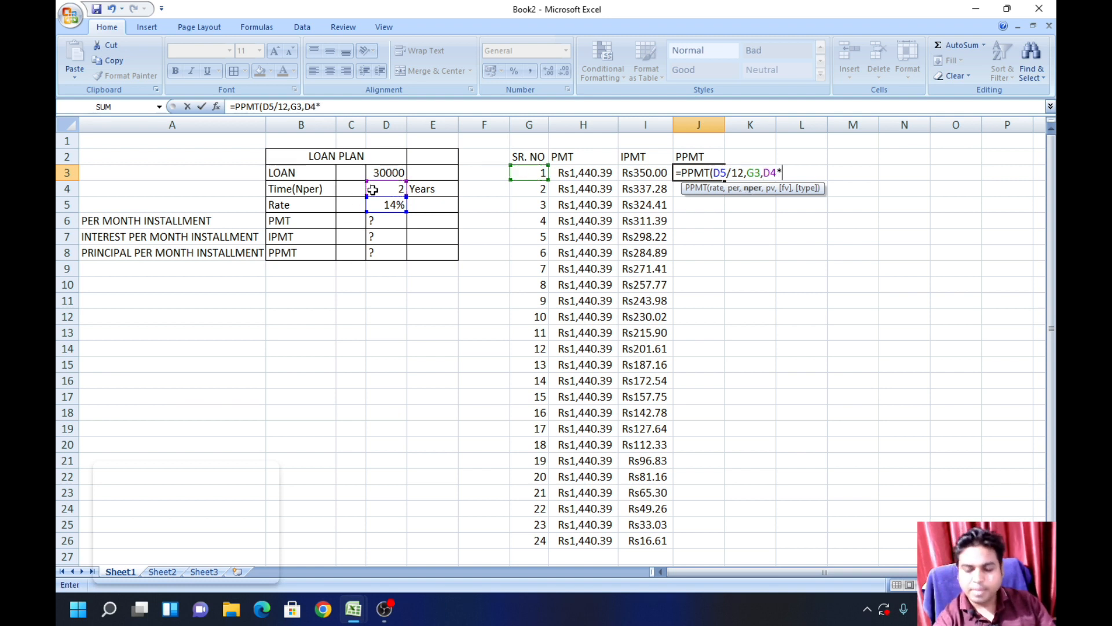
pyautogui.write('12,')
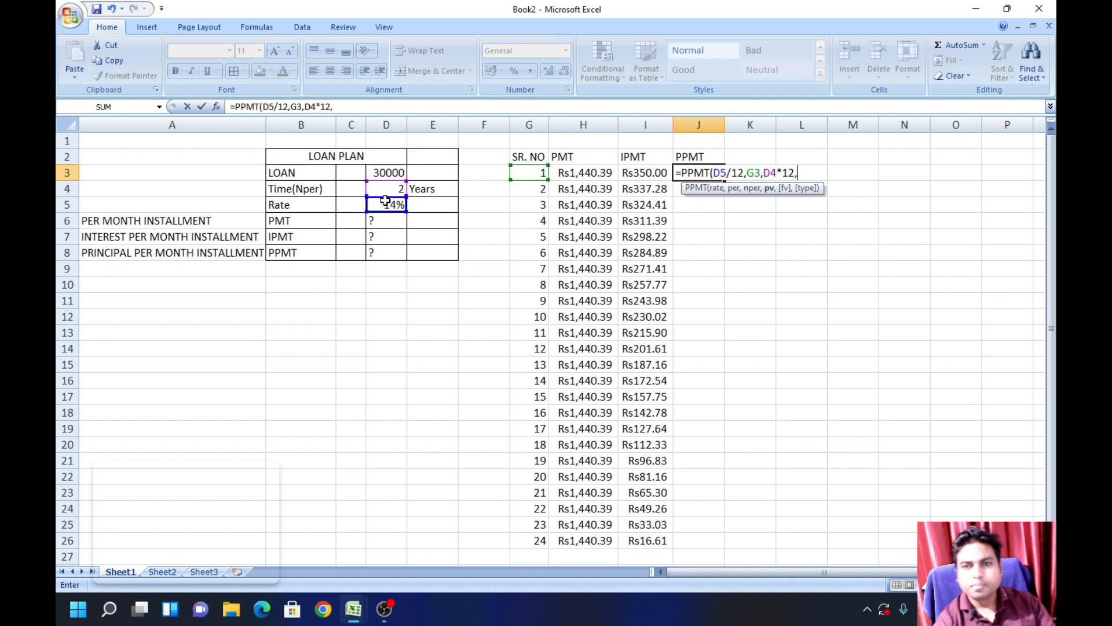
pyautogui.click(385, 172)
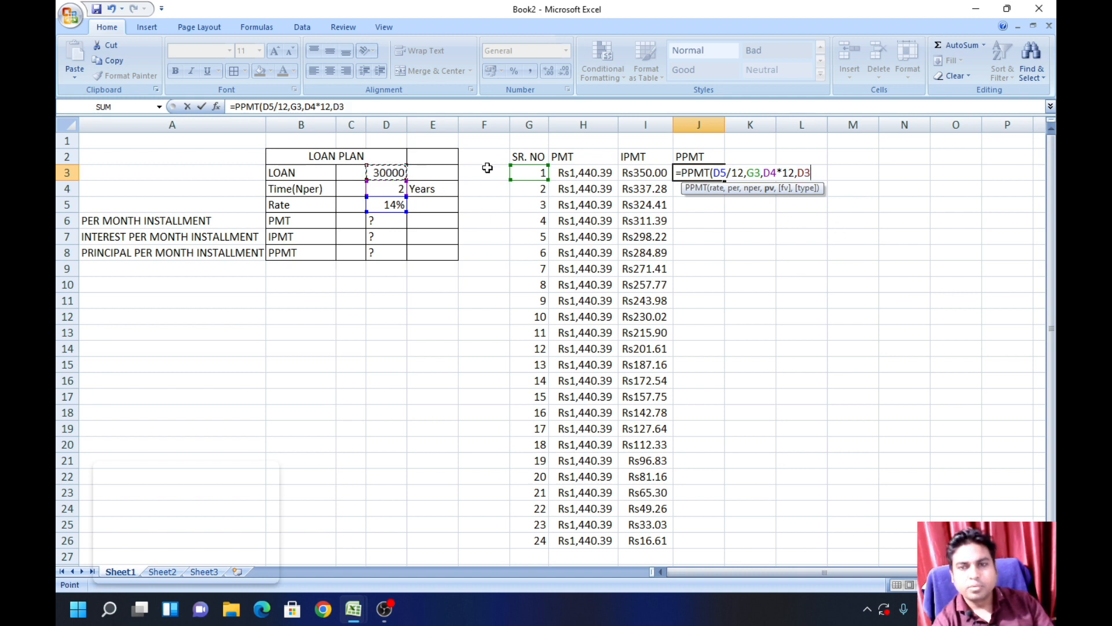
pyautogui.write(')')
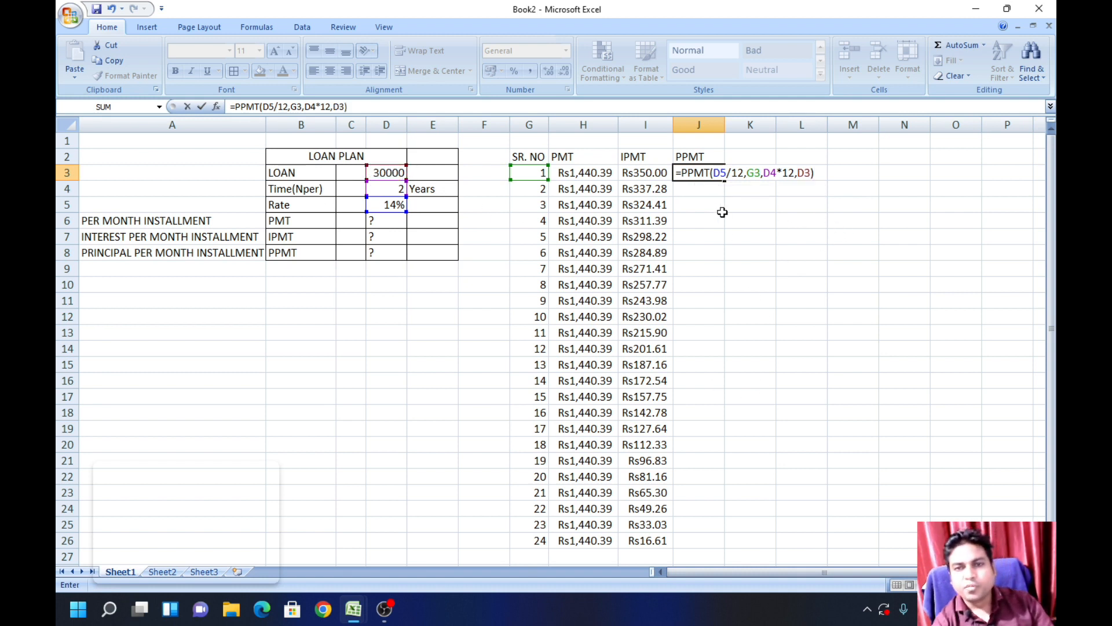
# Step: Lock the column D references and negate the loan amount in J3 so it reads =PPMT($D$5/12,G3,$D$4*12,-$D$3)
pyautogui.click(720, 173)
pyautogui.press('F4')
pyautogui.click(785, 173)
pyautogui.press('F4')
pyautogui.click(832, 173)
pyautogui.press('F4')
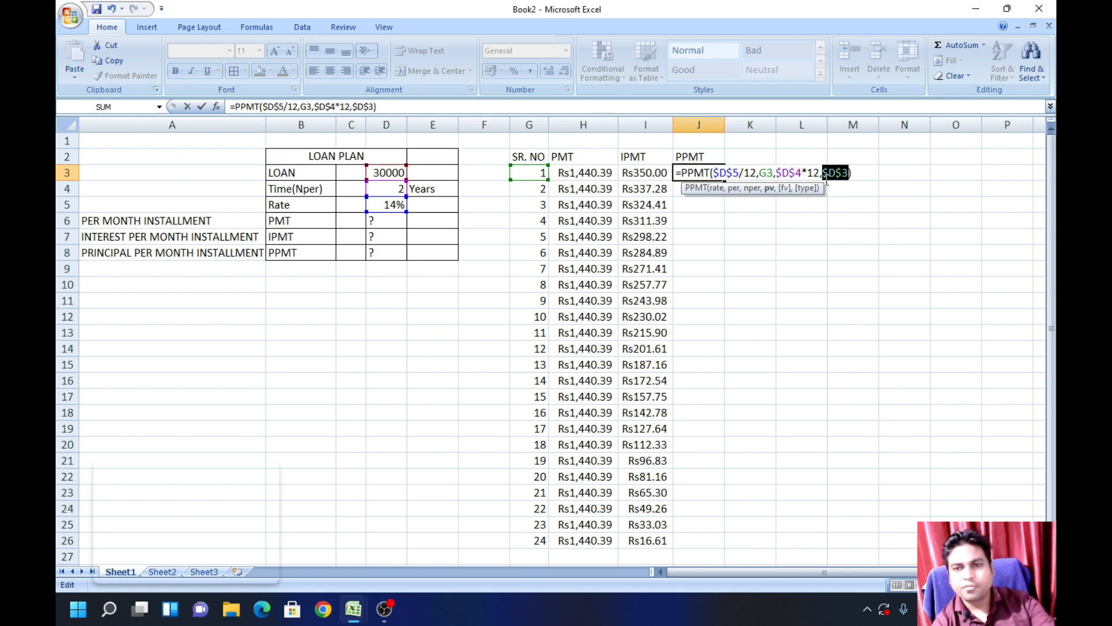
pyautogui.press('Return')
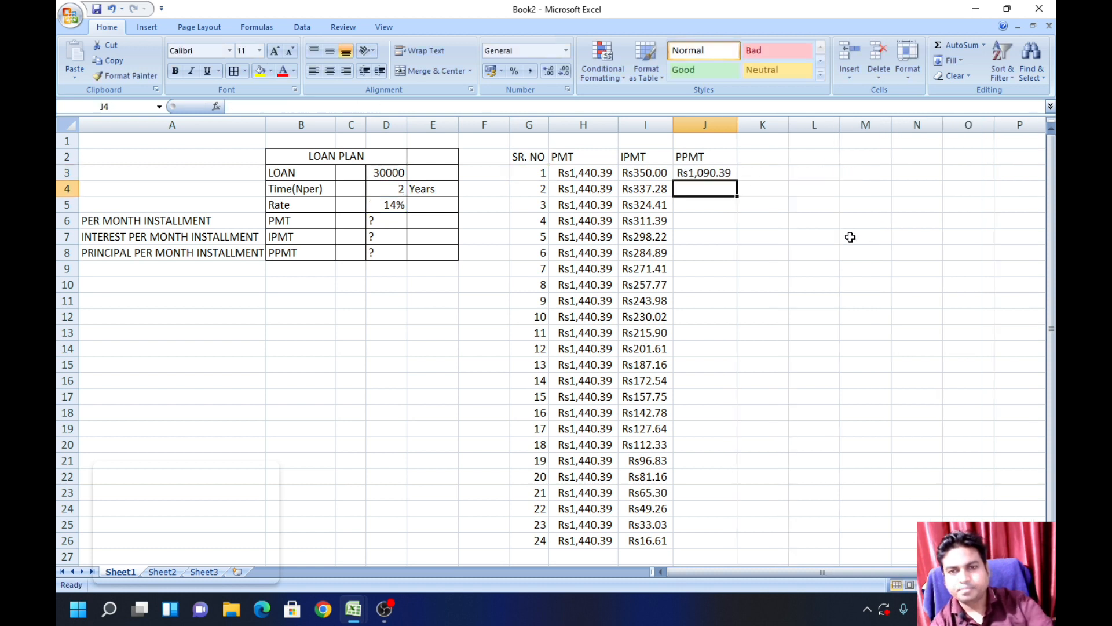
# Step: Fill the PPMT formula from J3 down through J26 for all 24 installments
pyautogui.click(701, 174)
pyautogui.moveTo(739, 182); pyautogui.dragTo(721, 543)
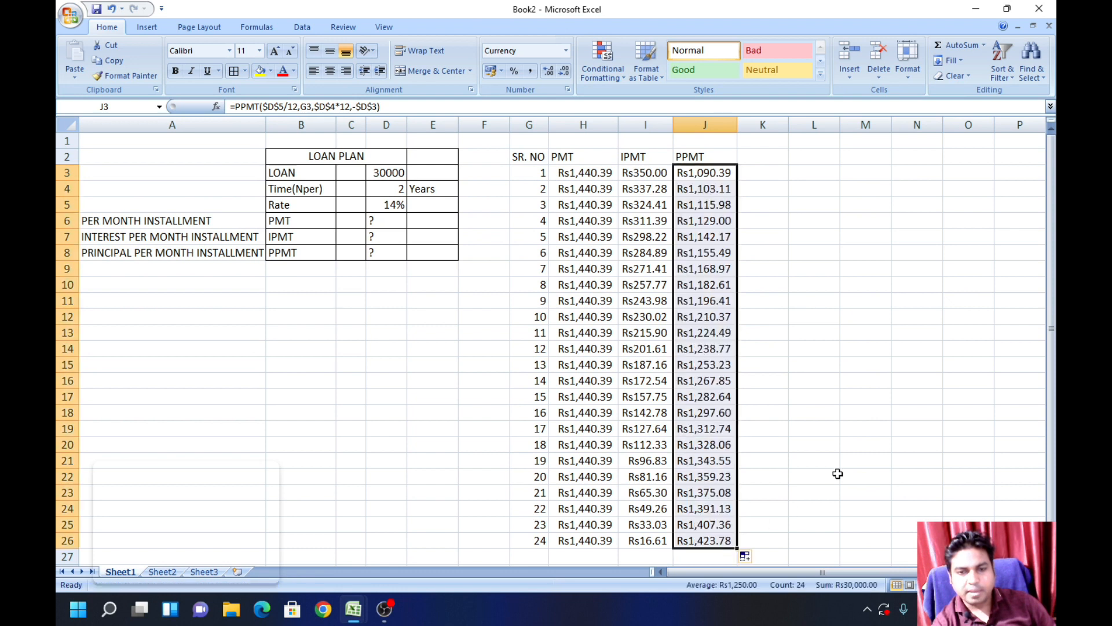
pyautogui.click(834, 470)
# Step: Label G27 as TOTAL and sum the PPMT column in J27 with =SUM(J3:J26)
pyautogui.click(536, 555)
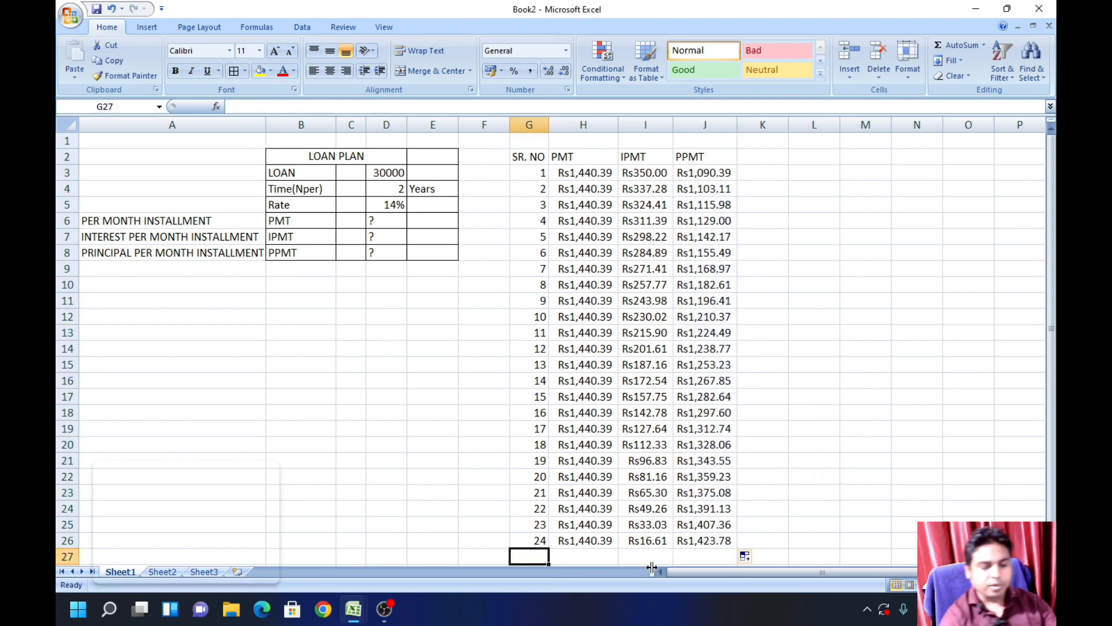
pyautogui.write('TOTAL')
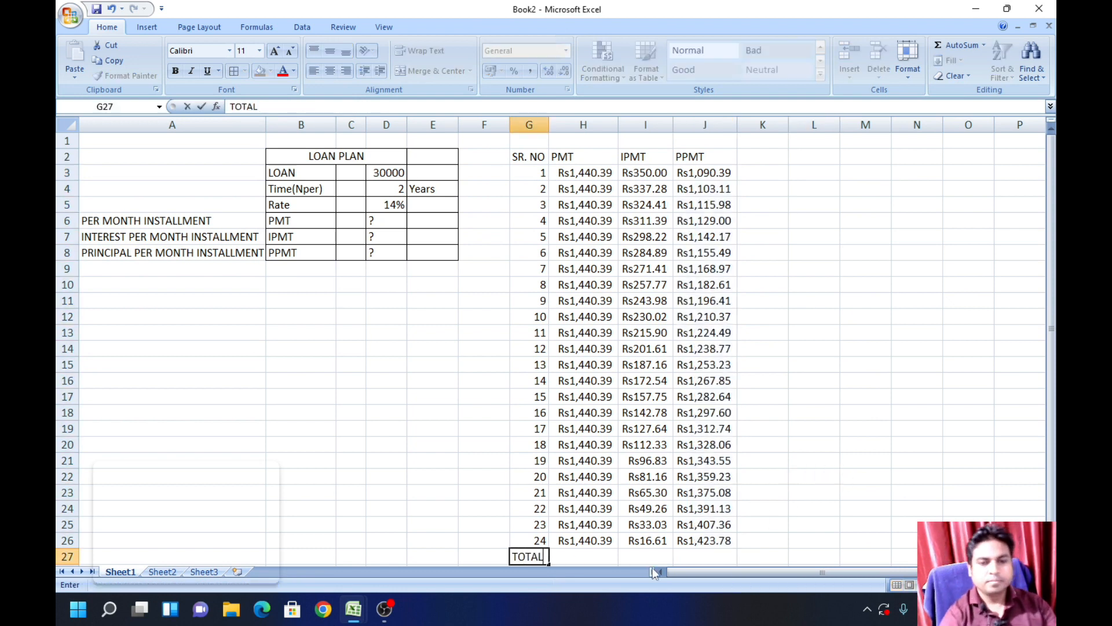
pyautogui.click(784, 554)
pyautogui.click(699, 554)
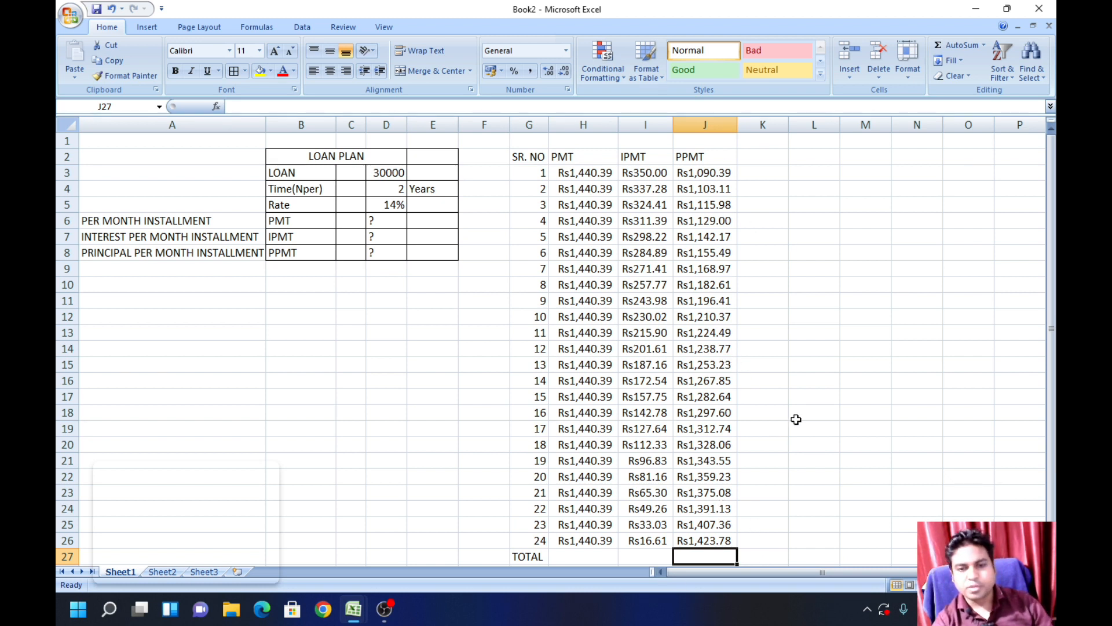
pyautogui.hotkey('alt', '=')
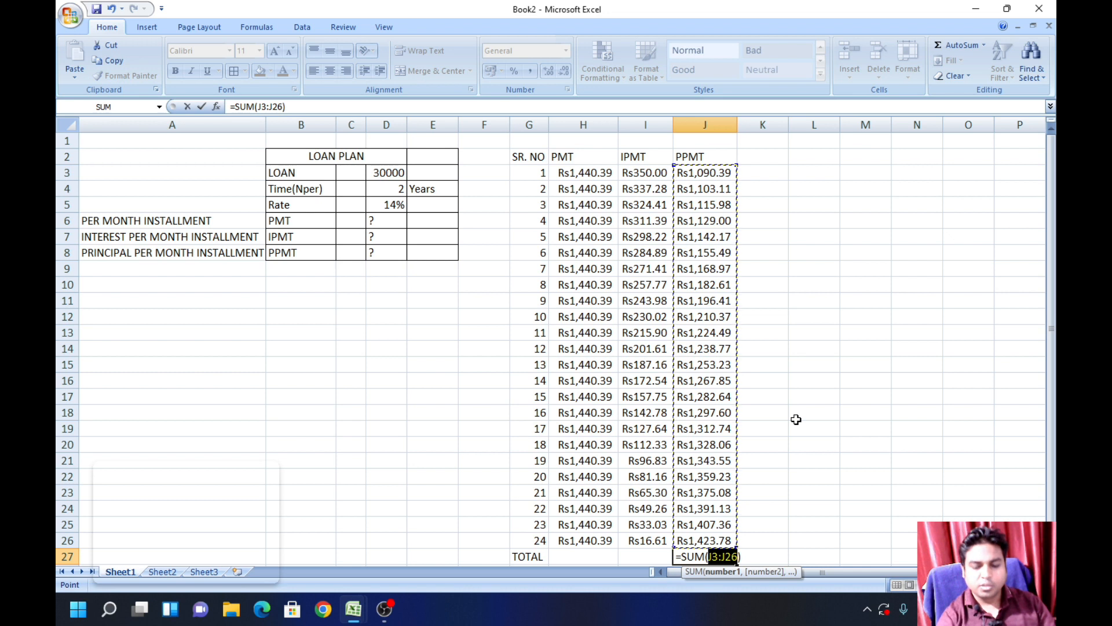
pyautogui.press('Return')
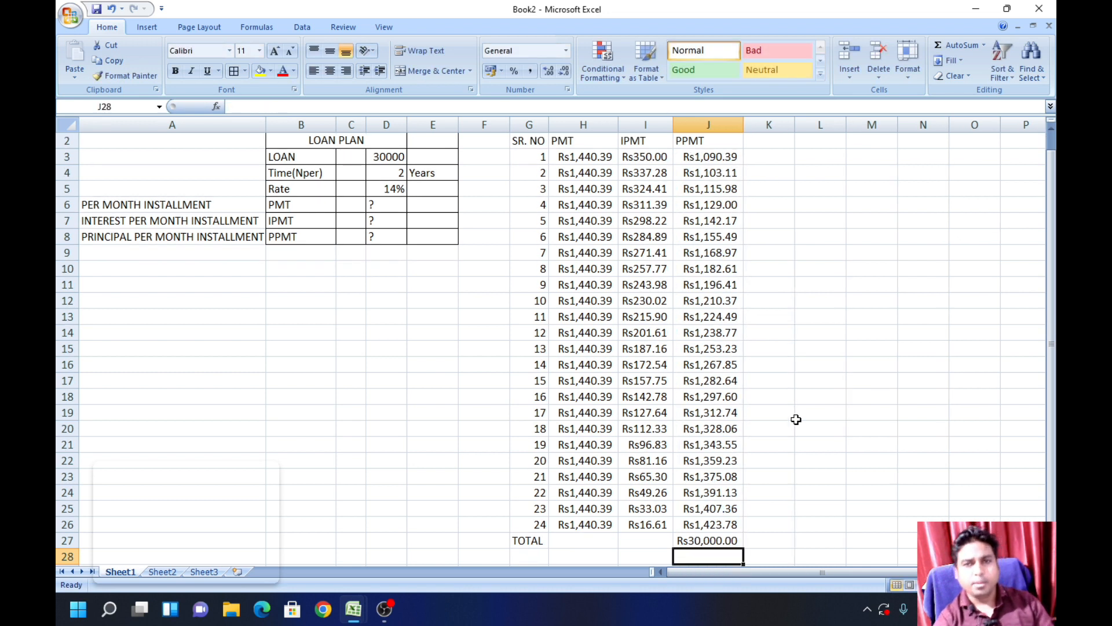
# Step: Sum the IPMT column in I27 and the PMT column in H27 of the TOTAL row
pyautogui.scroll(1, 823, 418)
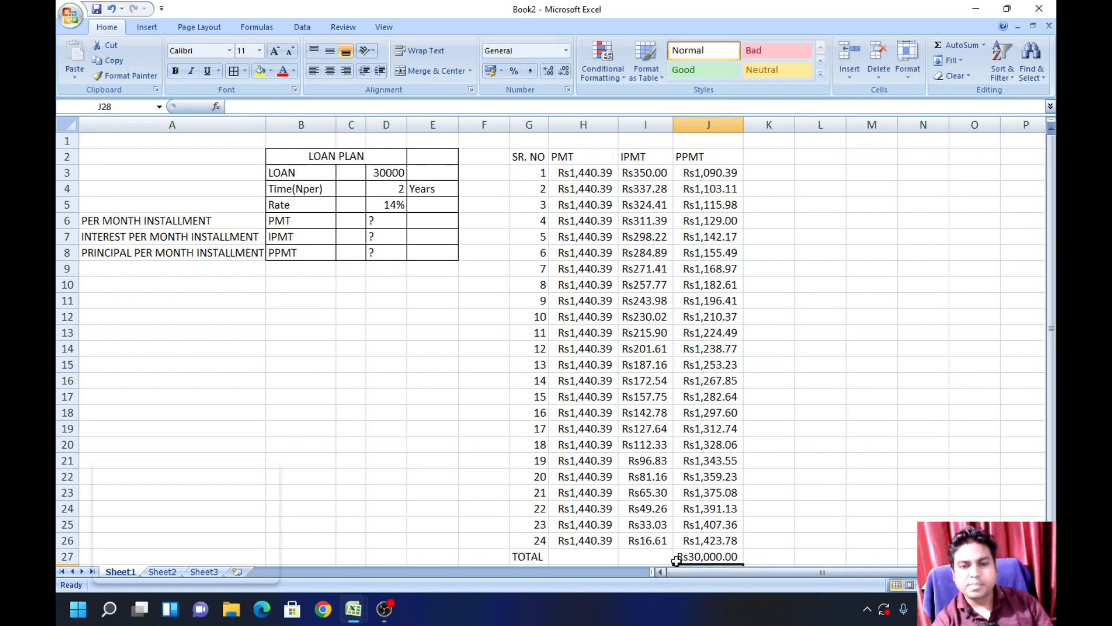
pyautogui.click(635, 554)
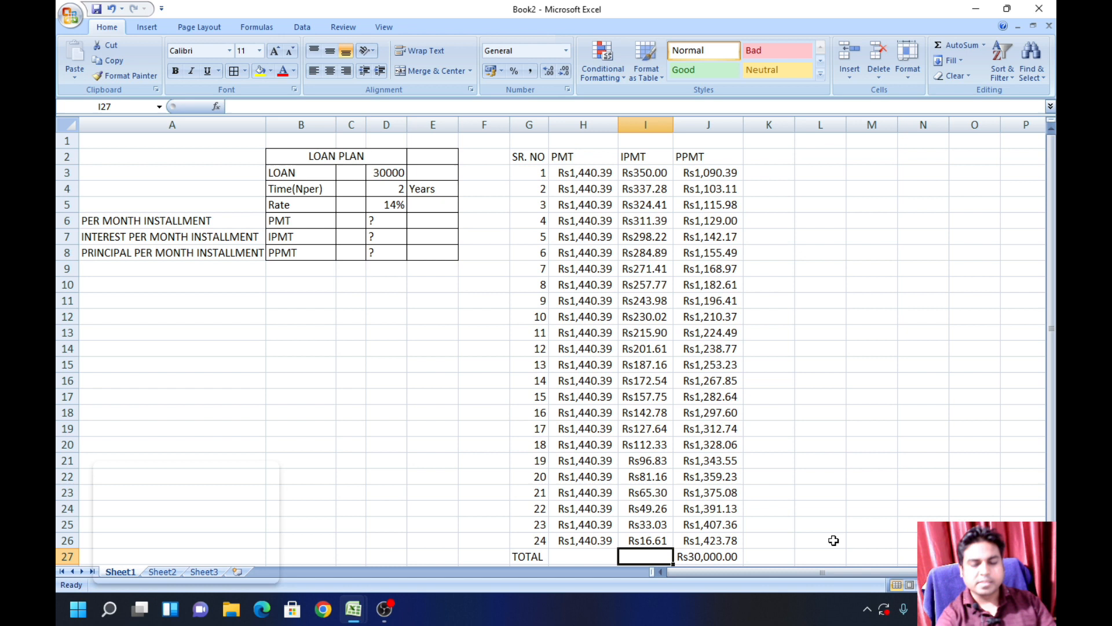
pyautogui.hotkey('alt', '=')
pyautogui.press('Return')
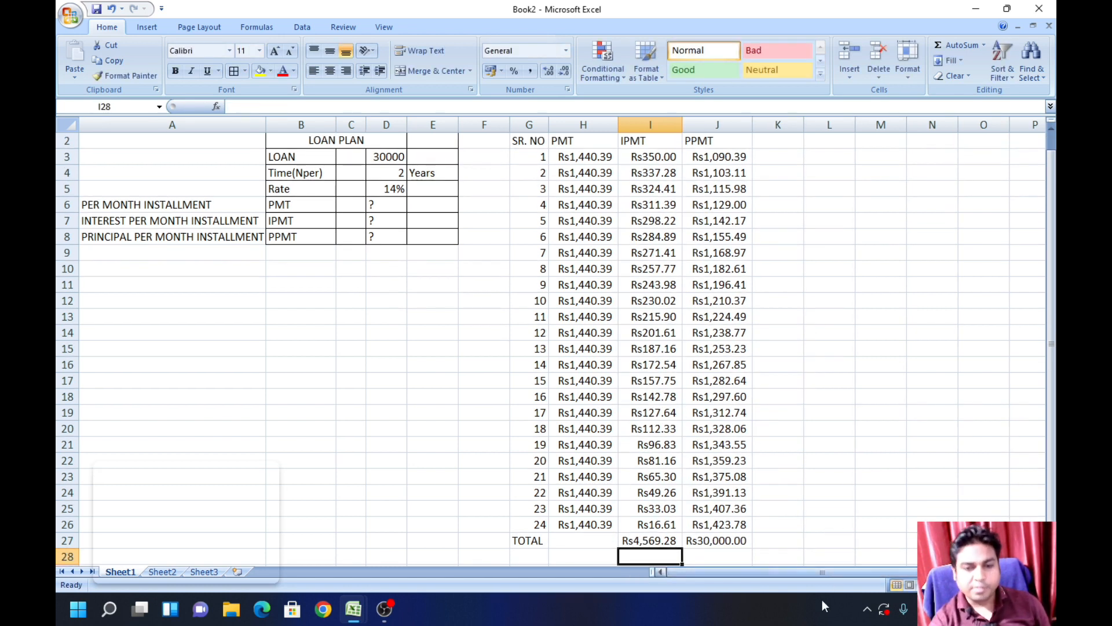
pyautogui.click(563, 540)
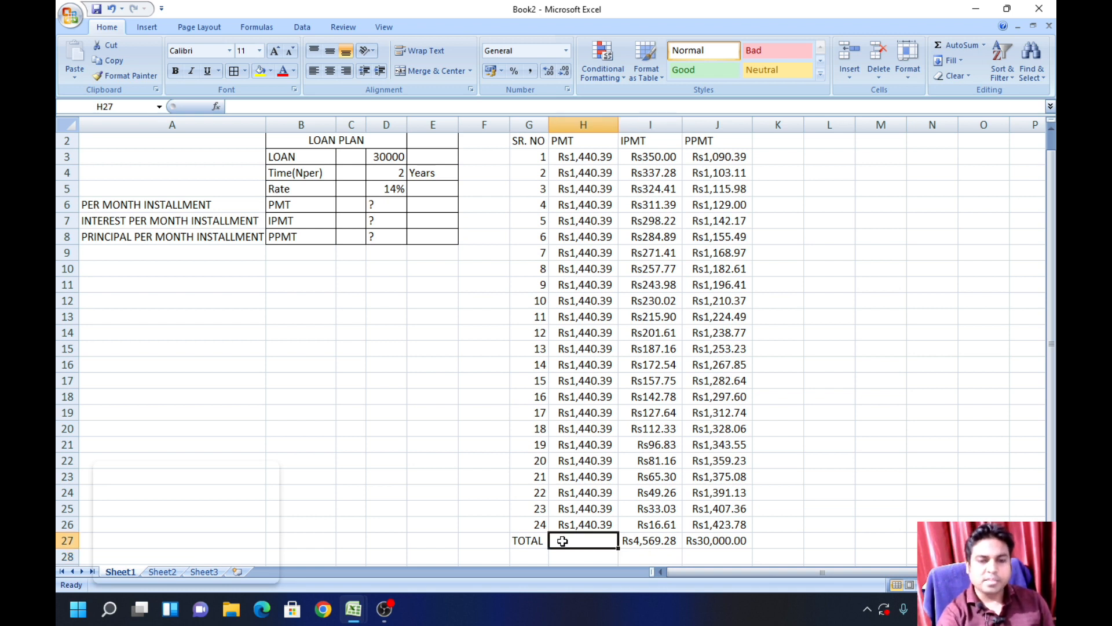
pyautogui.hotkey('alt', '=')
pyautogui.press('Return')
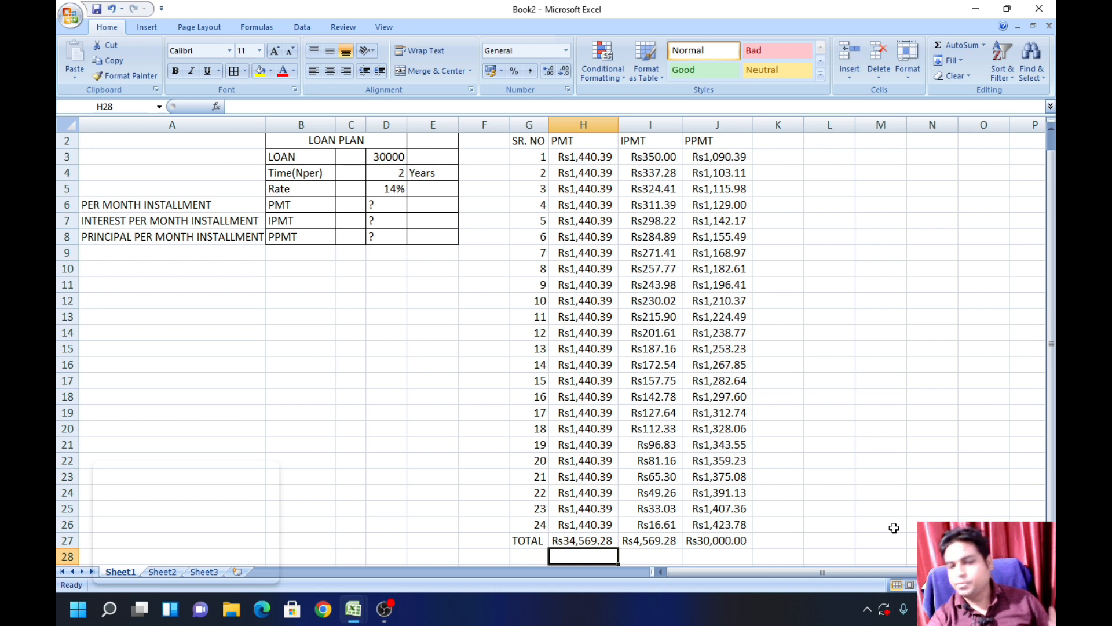
# Step: Apply All Borders to the repayment schedule in G2:J27 and narrow column E of the loan plan
pyautogui.scroll(1, 571, 457)
pyautogui.click(536, 162)
pyautogui.moveTo(536, 163); pyautogui.dragTo(721, 509)
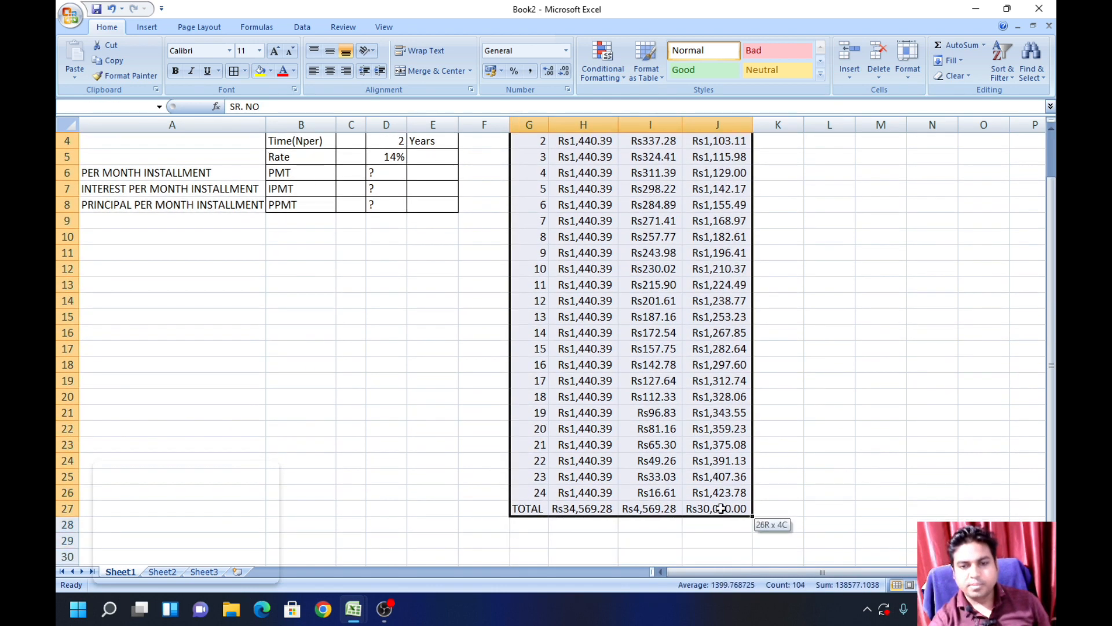
pyautogui.click(245, 71)
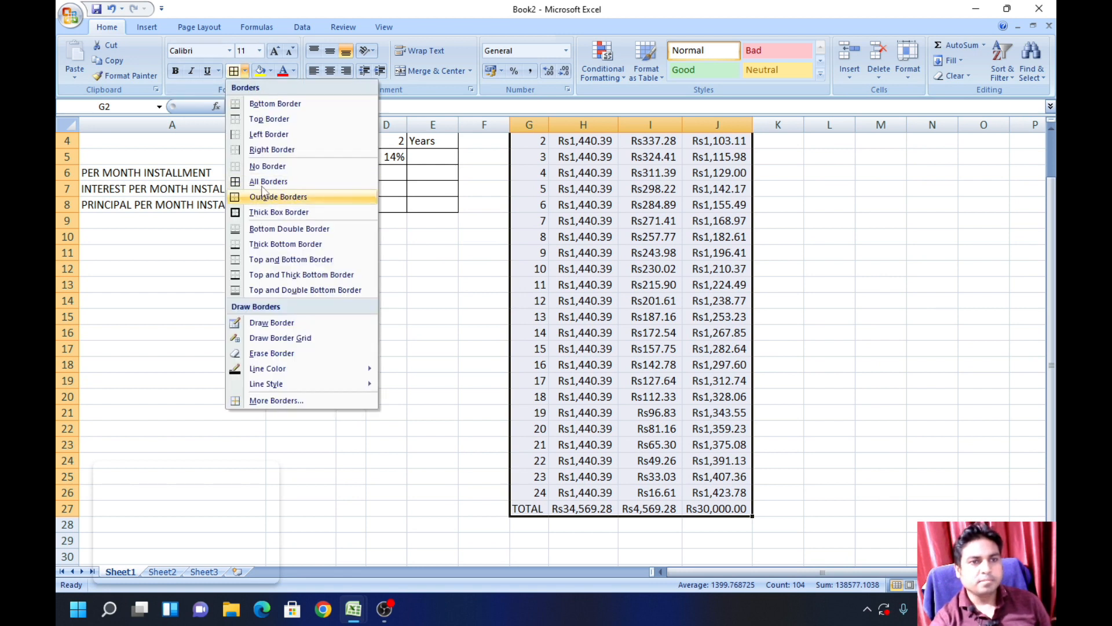
pyautogui.scroll(1, 522, 261)
pyautogui.click(835, 300)
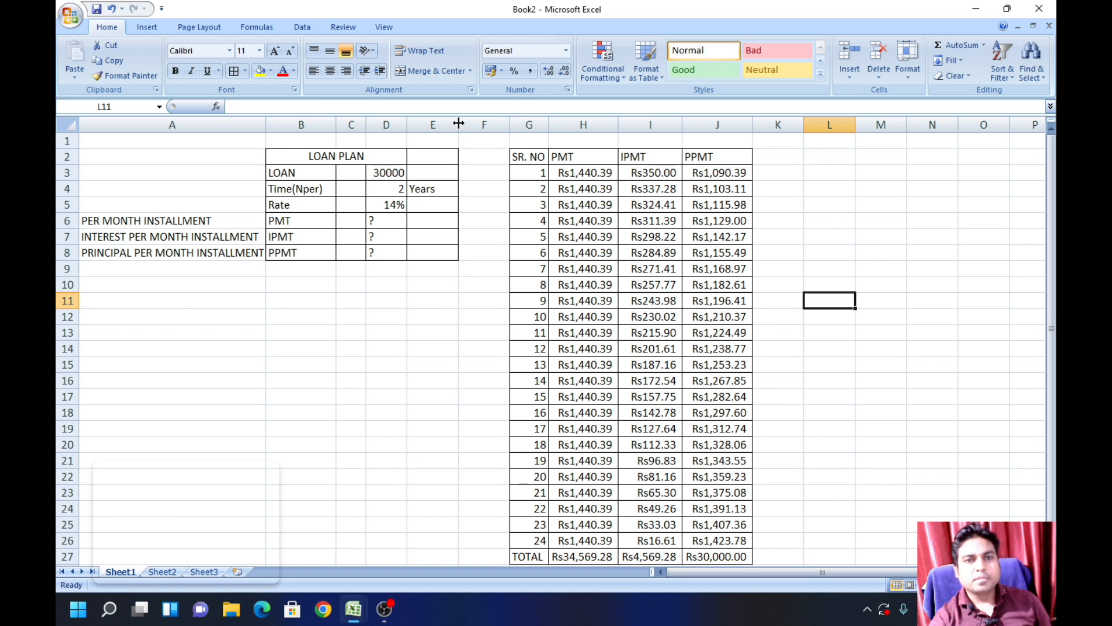
pyautogui.moveTo(458, 123); pyautogui.dragTo(439, 123)
pyautogui.click(403, 335)
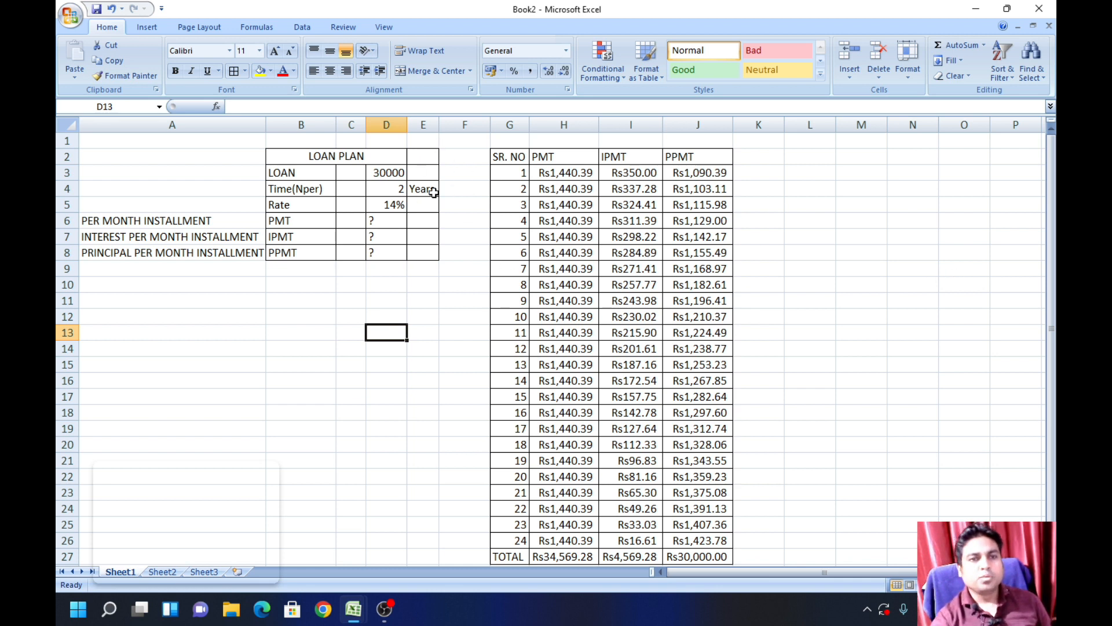
# Step: Set the loan amount in D3 to 60000 so the whole schedule recalculates
pyautogui.click(385, 173)
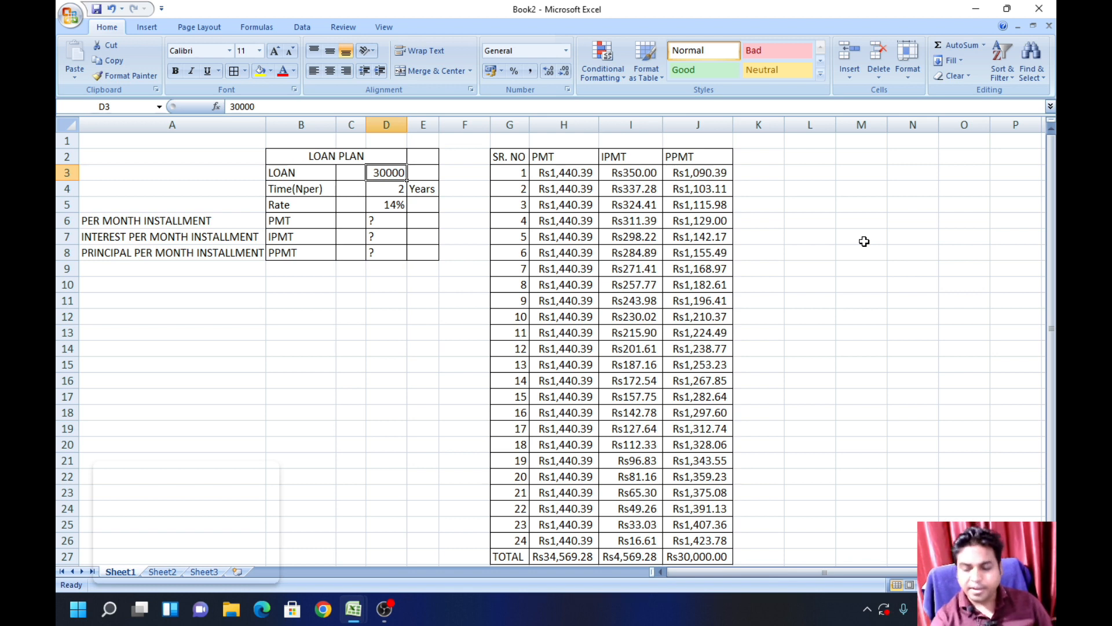
pyautogui.write('60000')
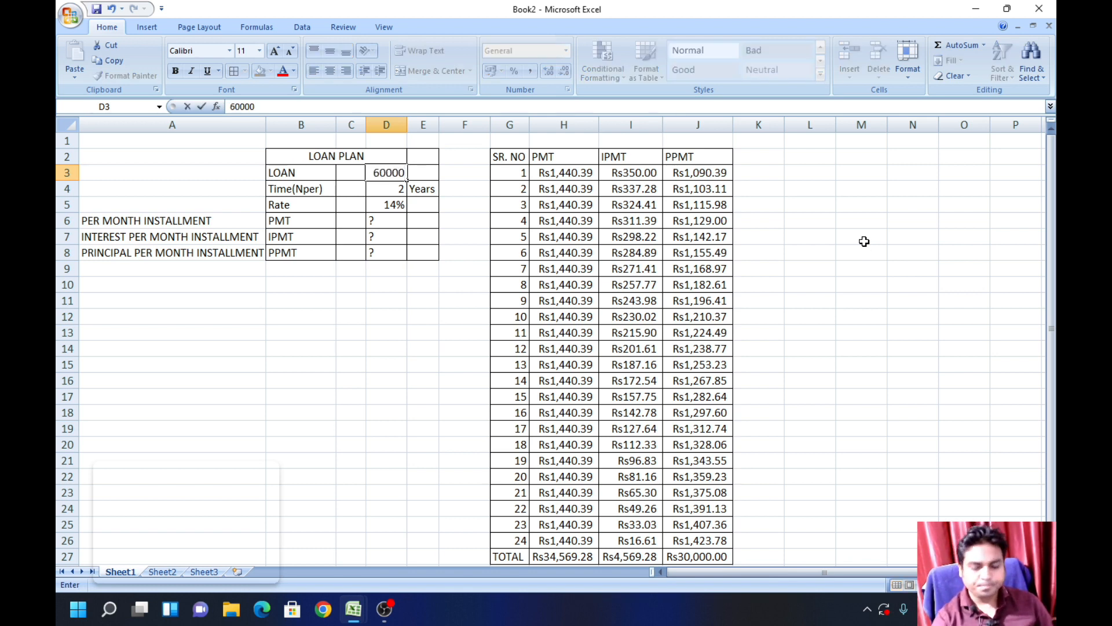
pyautogui.press('Return')
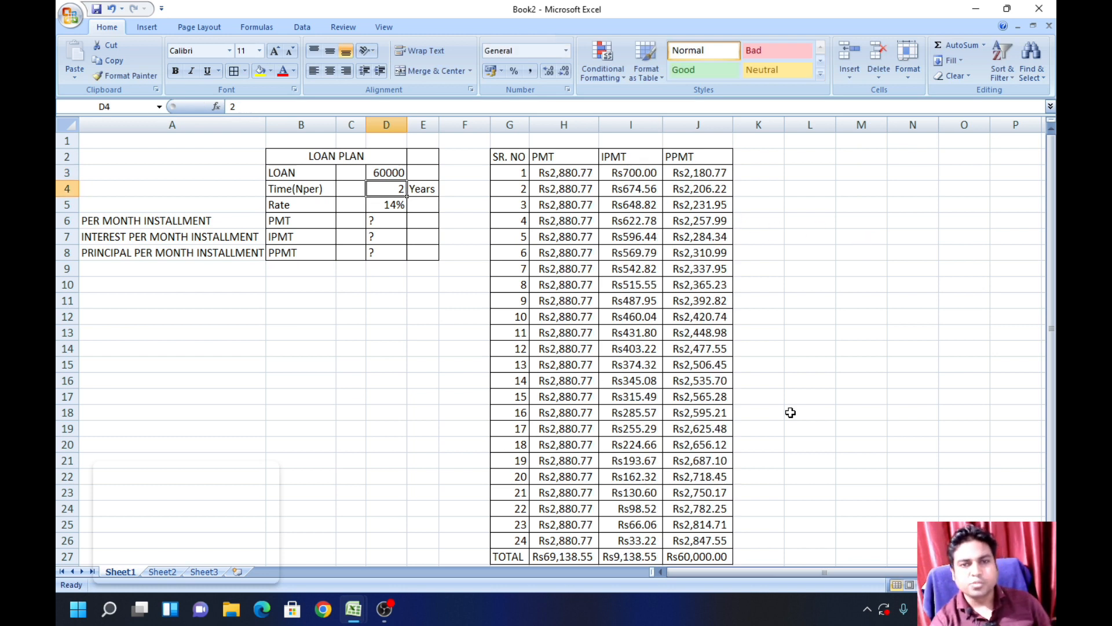
# Step: Set the interest rate in D5 to 16% to test how the schedule responds
pyautogui.click(392, 205)
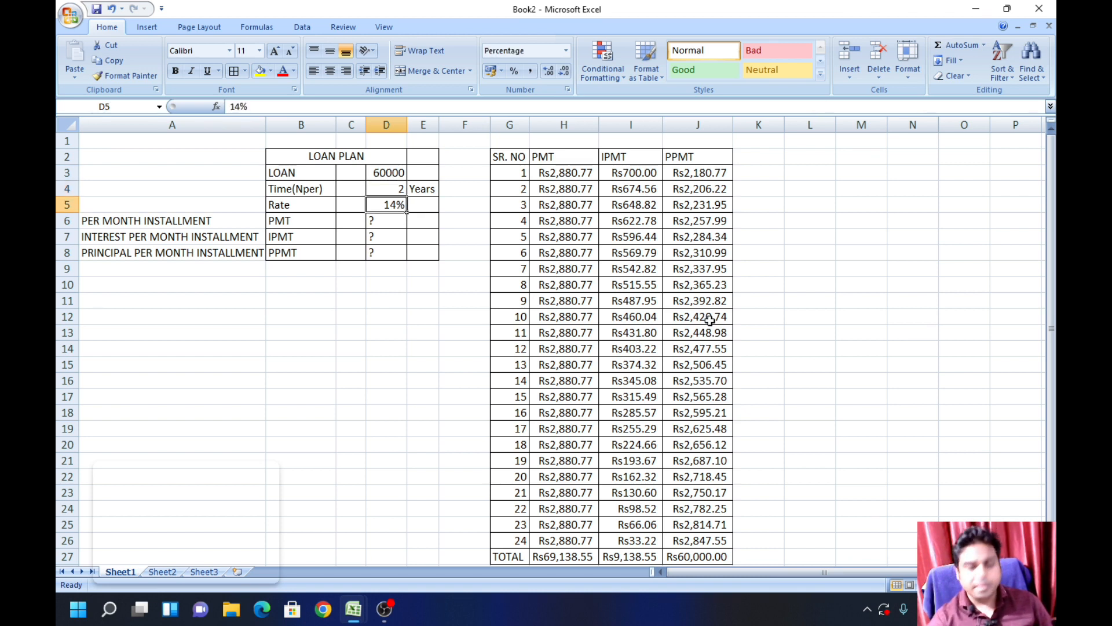
pyautogui.write('16')
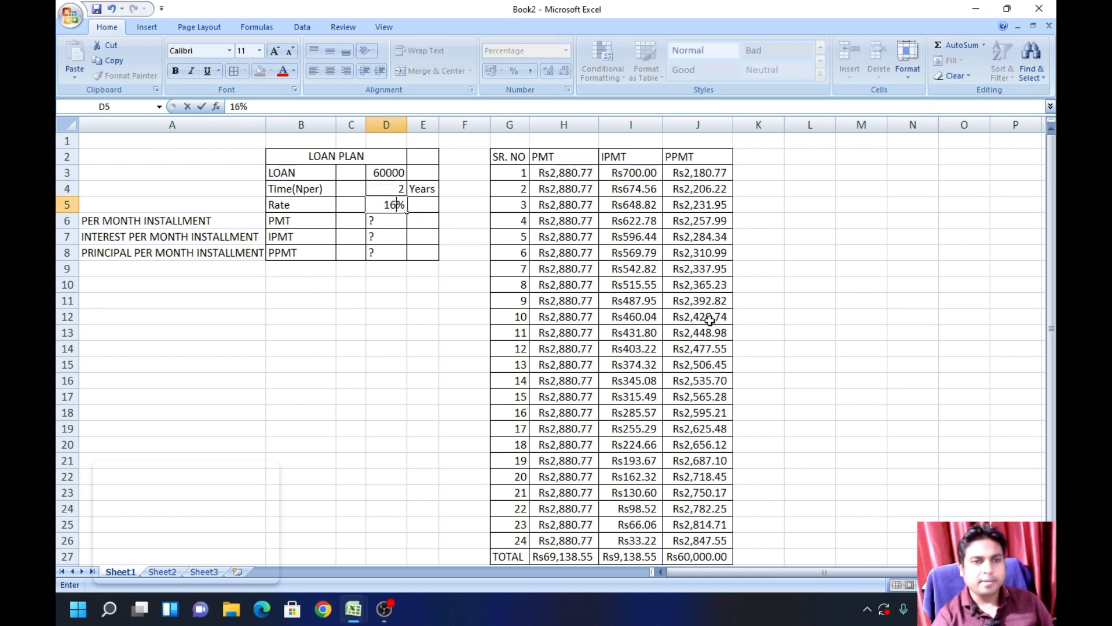
pyautogui.press('Return')
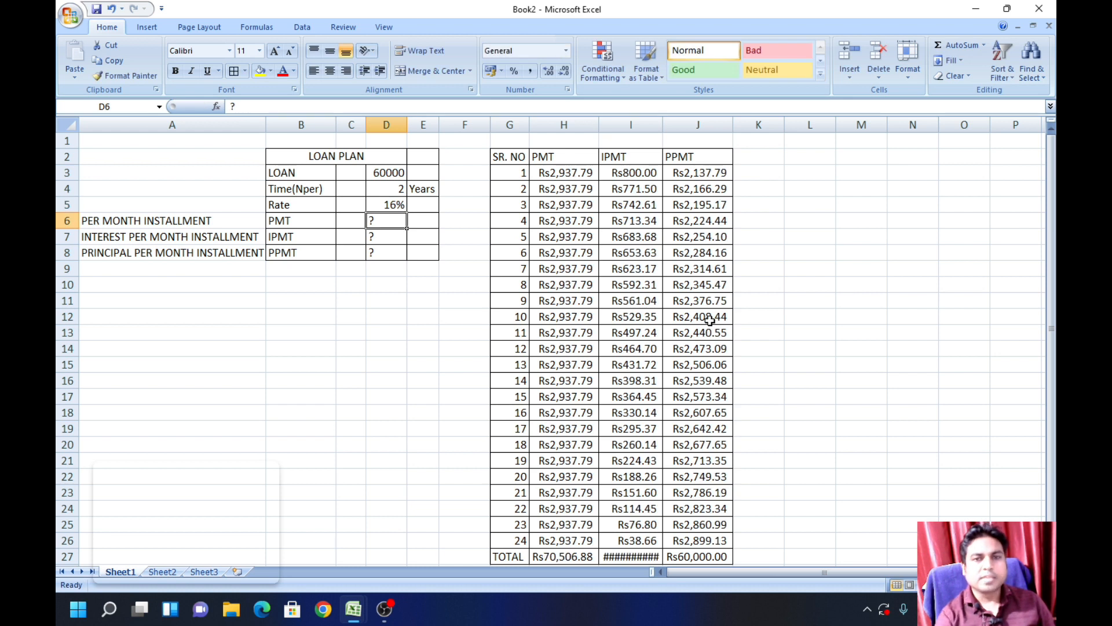
# Step: Return the interest rate in D5 to 14%
pyautogui.click(381, 205)
pyautogui.write('14')
pyautogui.press('Return')
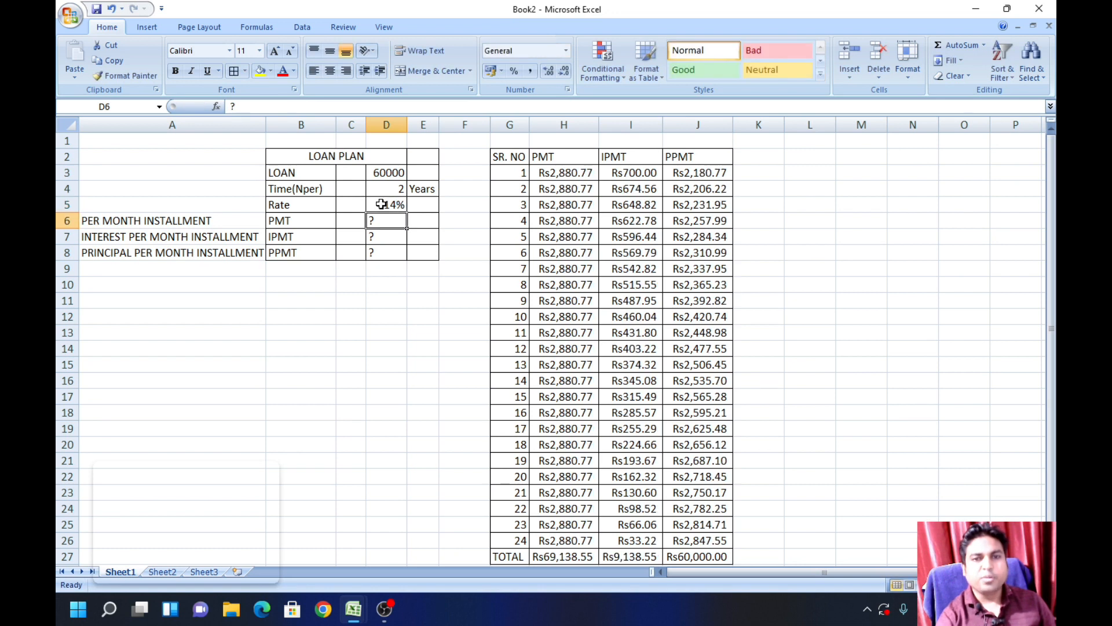